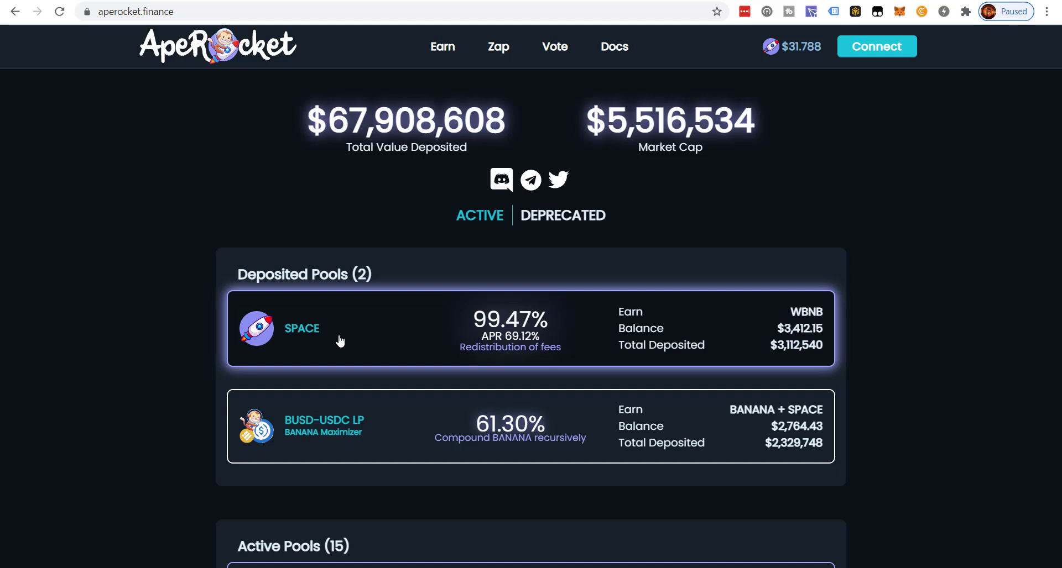
Expand the deposited BUSD-USDC LP BANANA Maximizer pool to show its deposit and profit details.
scroll(380, 337, down, 1)
scroll(380, 338, up, 1)
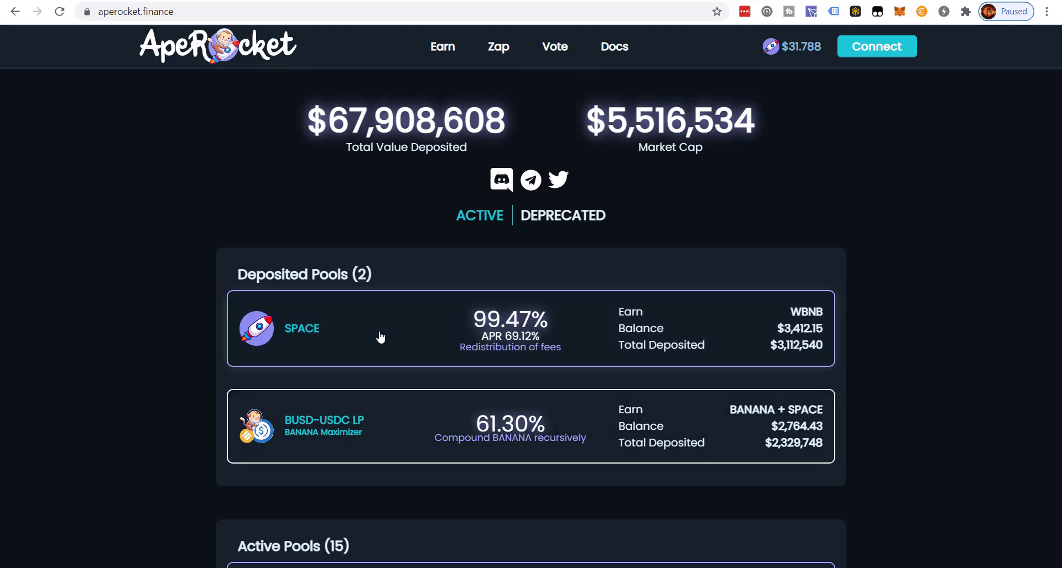
scroll(380, 338, down, 1)
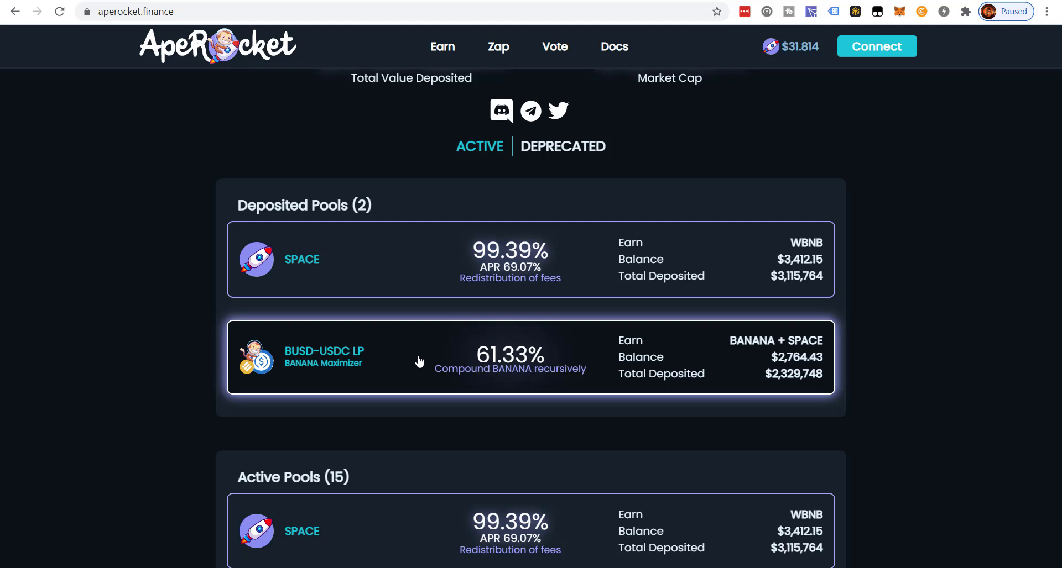
scroll(419, 361, up, 1)
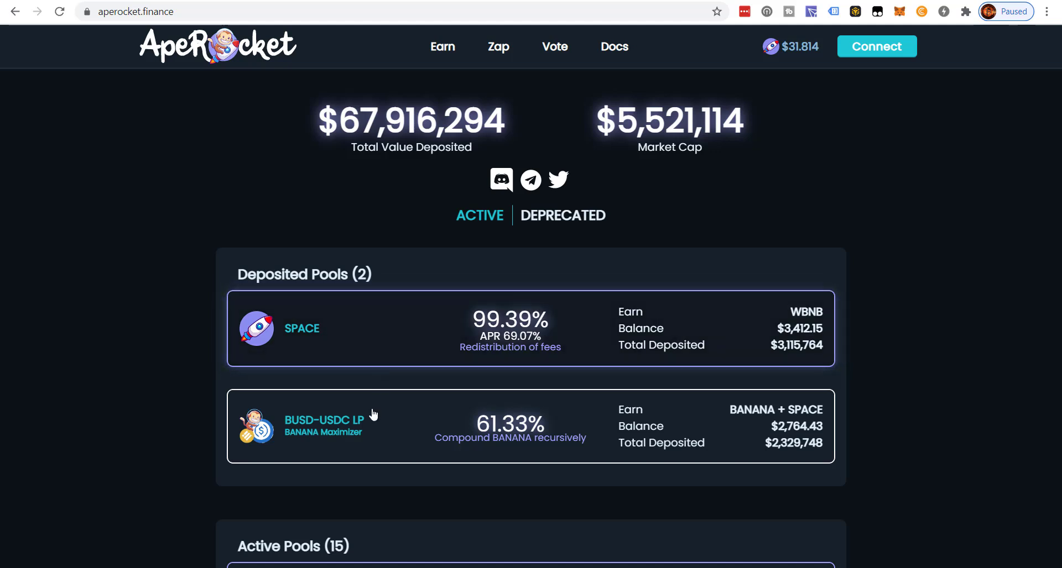
click(365, 429)
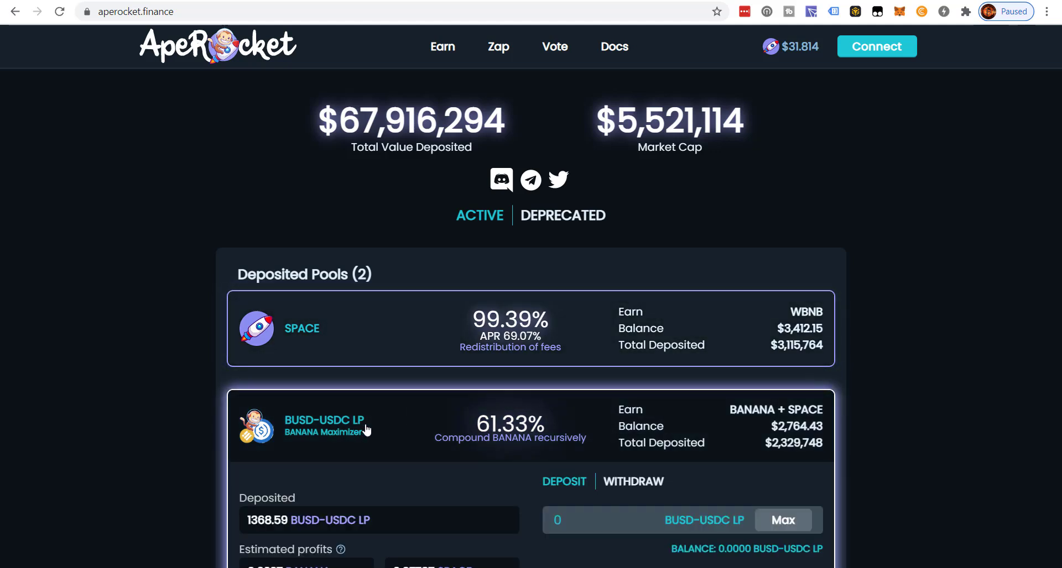
scroll(218, 401, down, 1)
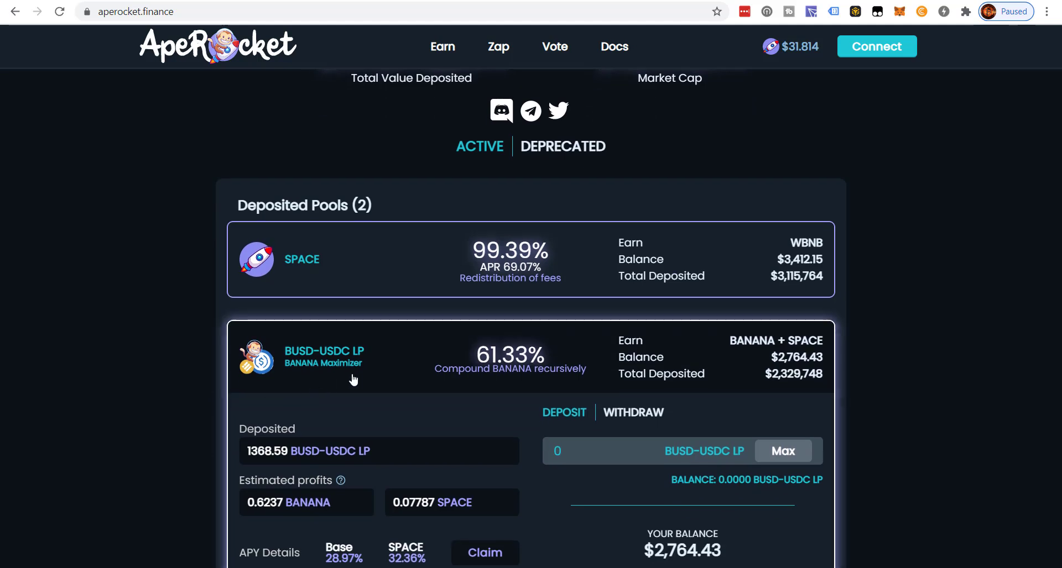
scroll(372, 369, down, 1)
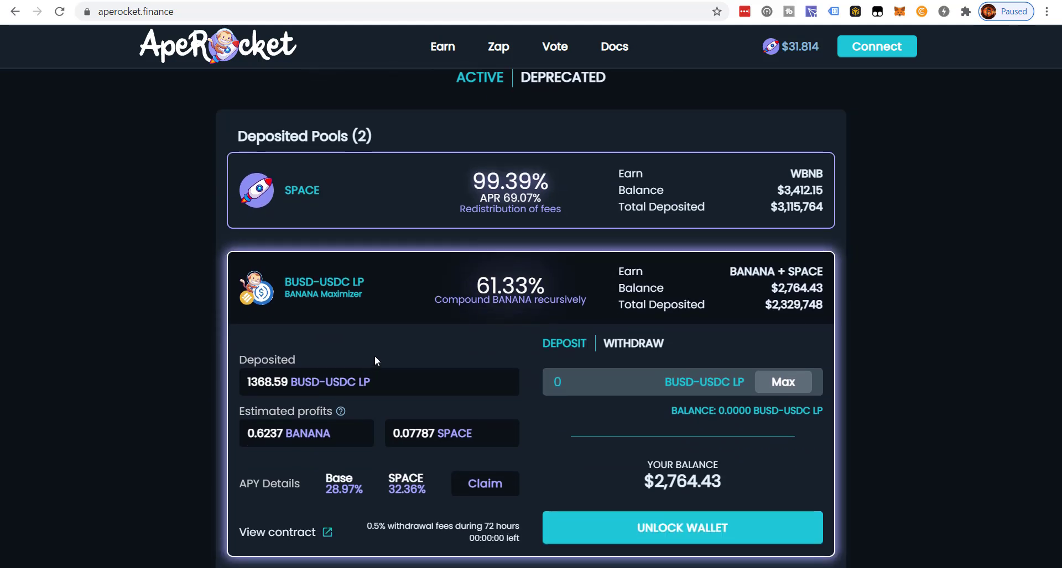
Check the ApeSwap exchange page and return to the ApeRocket pools page.
click(347, 281)
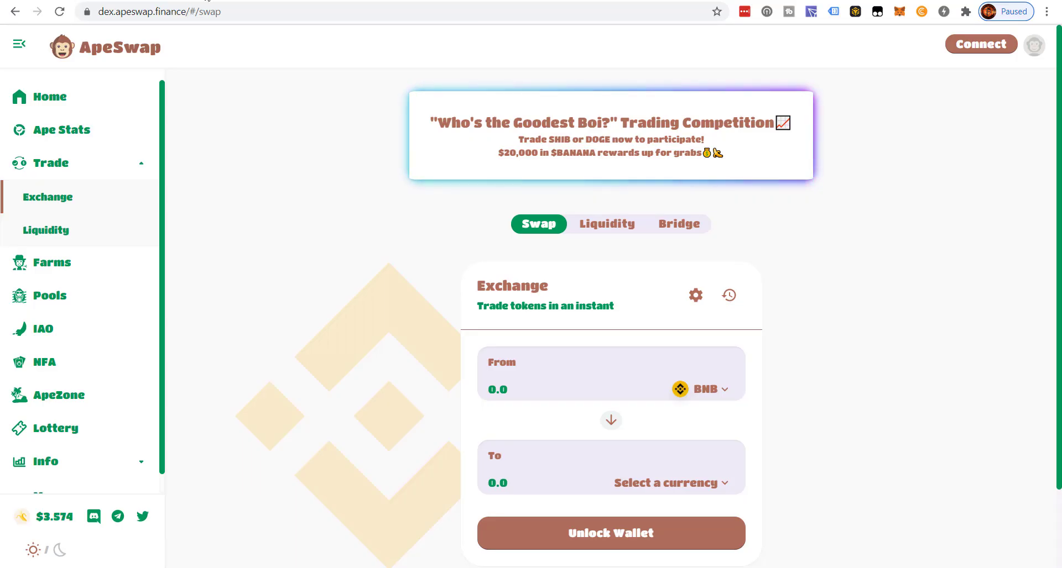
click(206, 0)
click(331, 0)
click(210, 1)
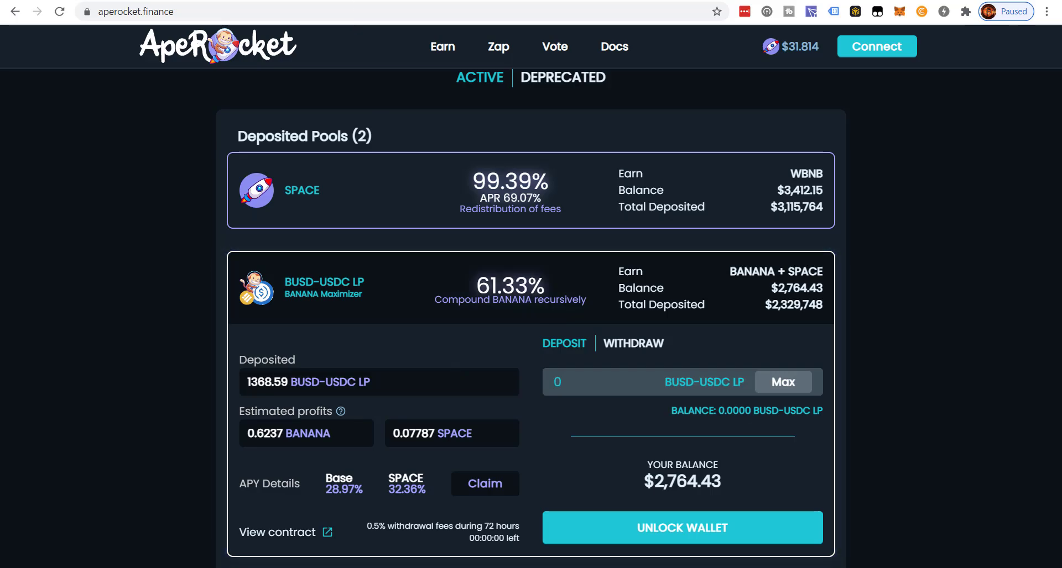
click(340, 1)
click(348, 1)
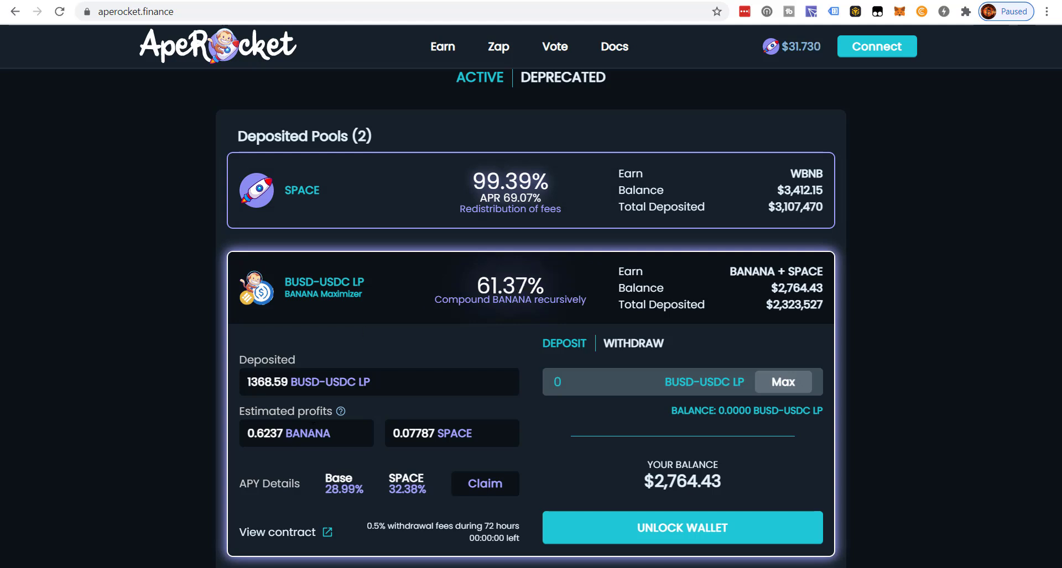
Claim the BANANA and SPACE profits from the BUSD-USDC LP pool and confirm the transaction in MetaMask.
scroll(315, 427, down, 1)
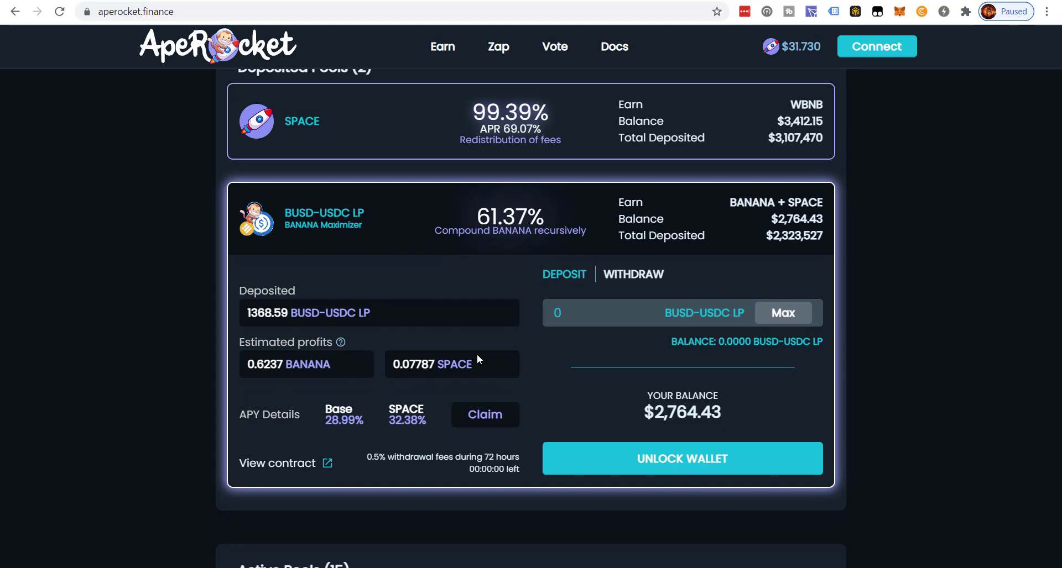
click(486, 415)
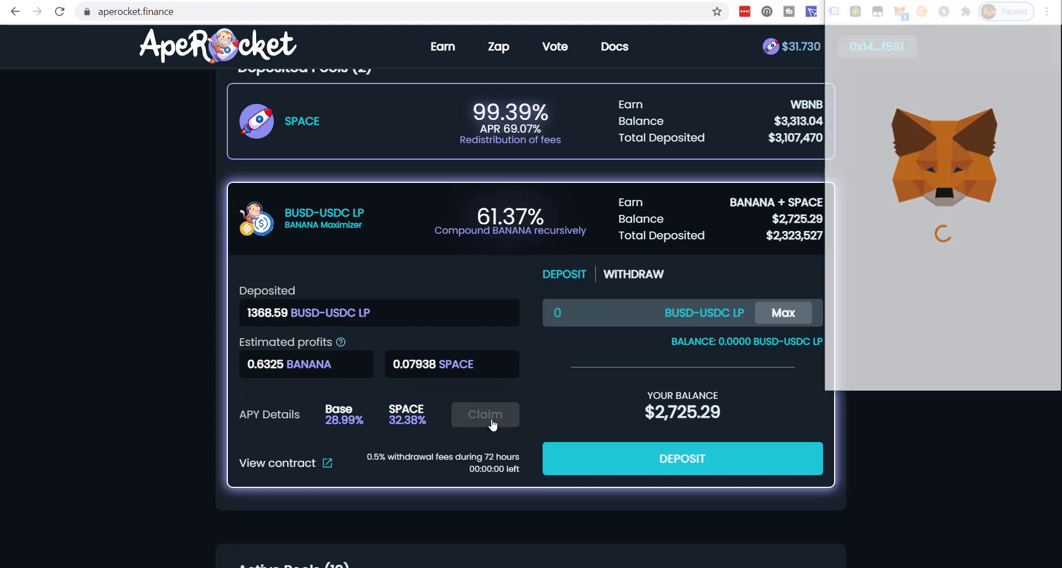
click(1013, 370)
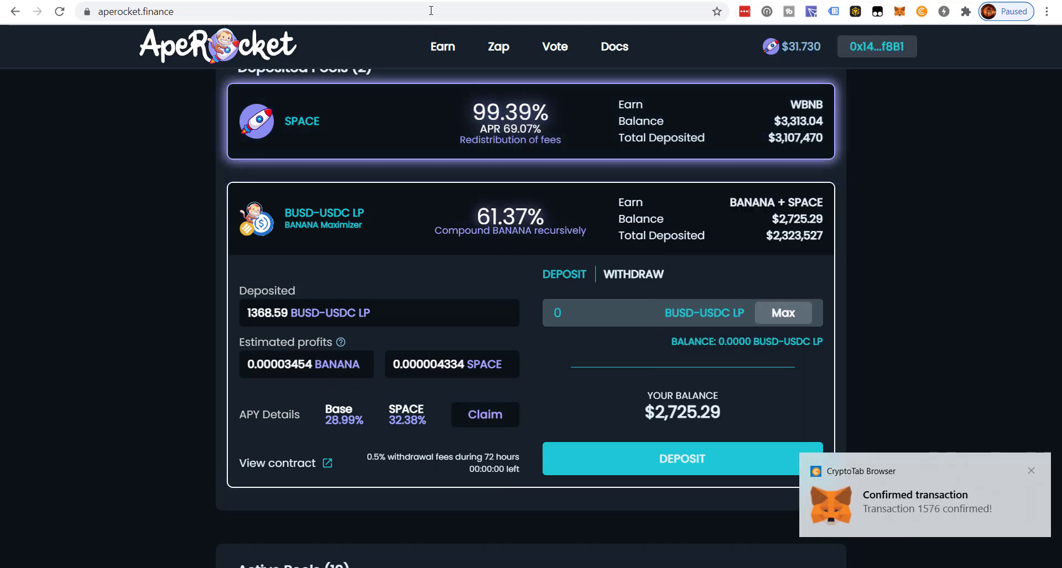
Switch to ApeSwap and set up a swap of the entire BANANA balance into BNB.
click(409, 1)
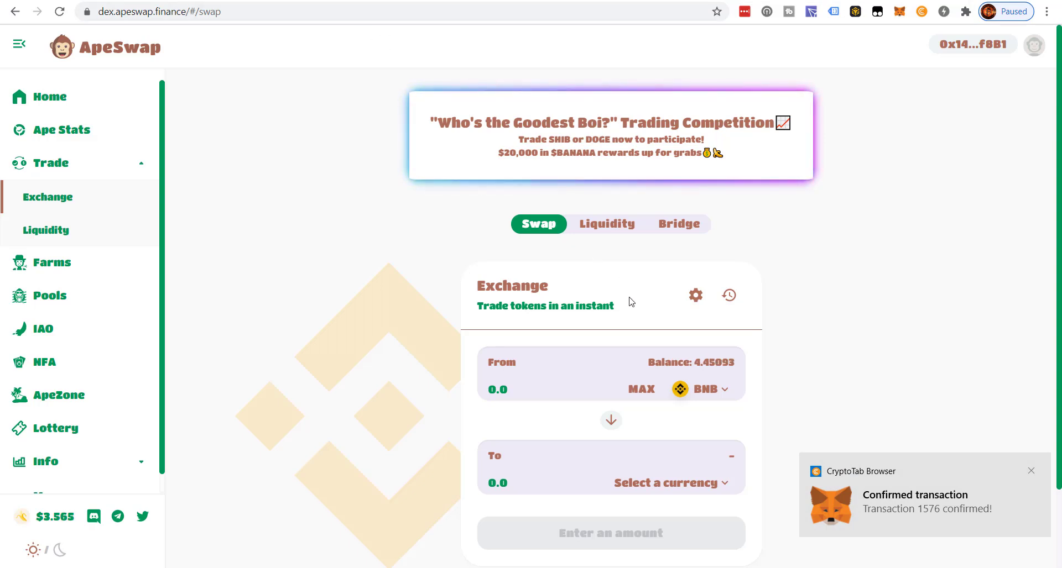
click(631, 476)
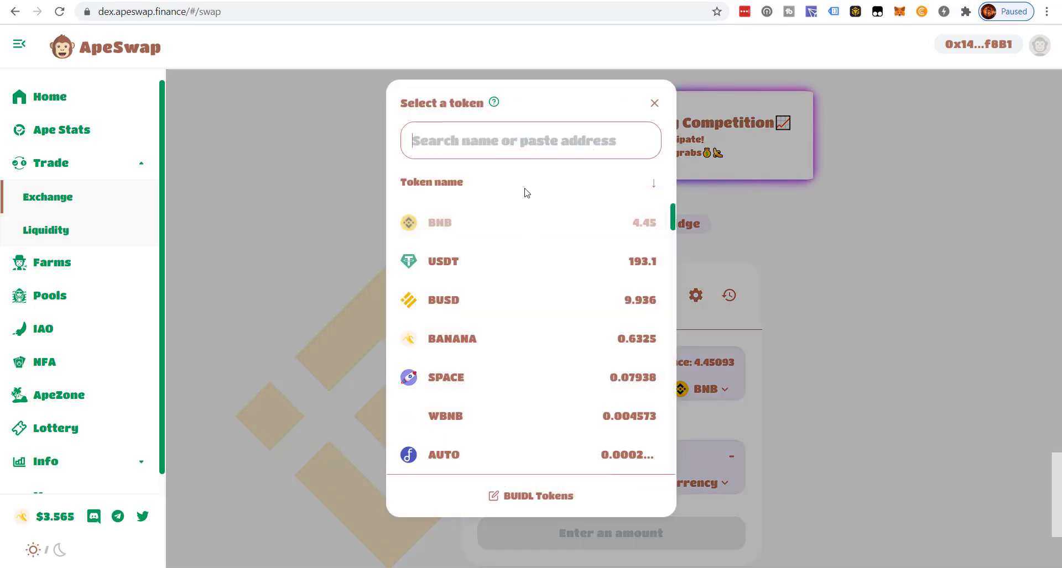
text(ban)
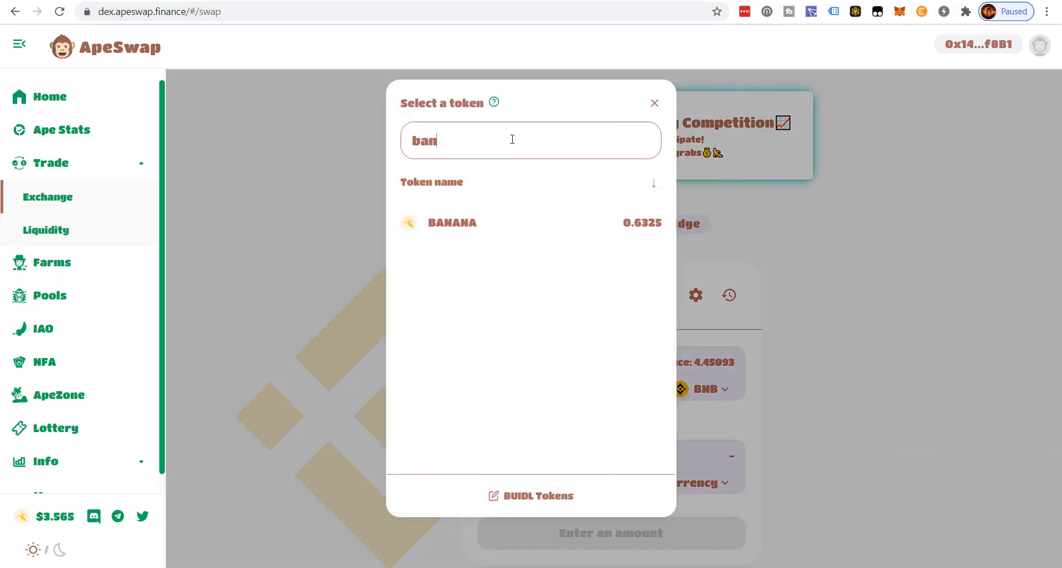
click(445, 225)
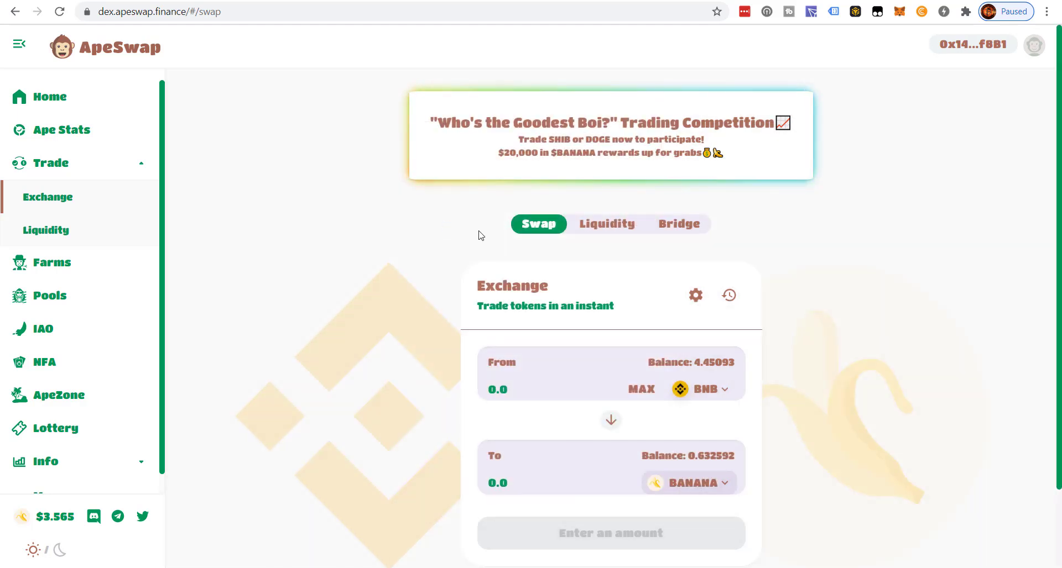
click(611, 420)
click(622, 390)
scroll(608, 409, down, 2)
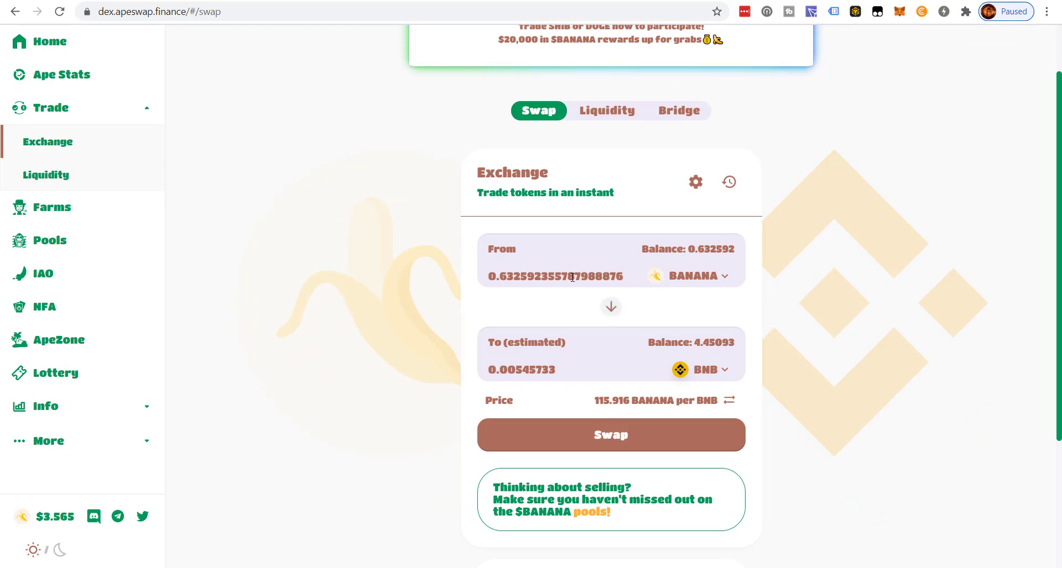
Submit the BANANA to BNB swap, approve it in MetaMask and dismiss the submission notice.
click(617, 438)
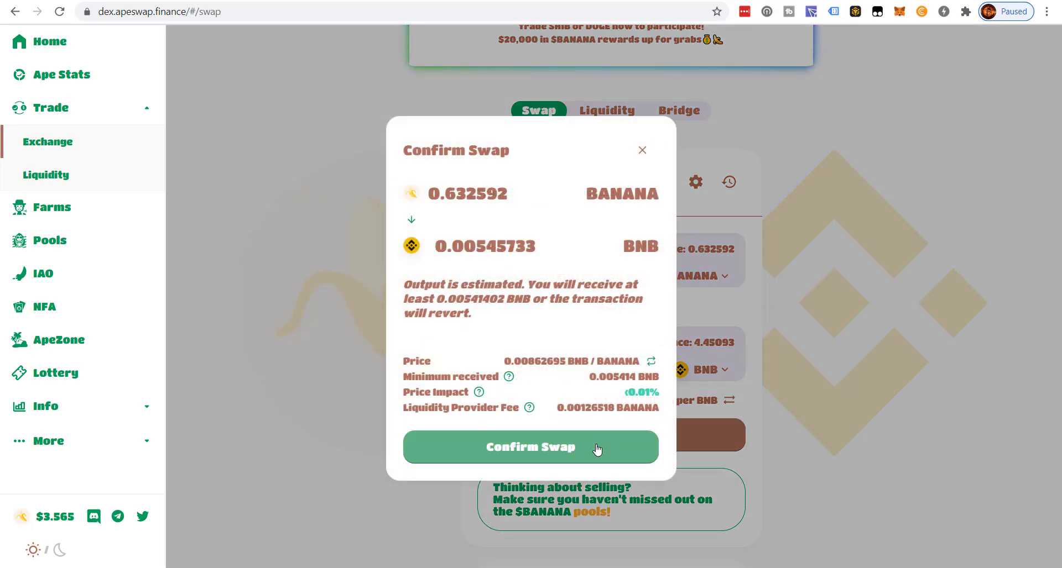
click(597, 450)
click(1003, 366)
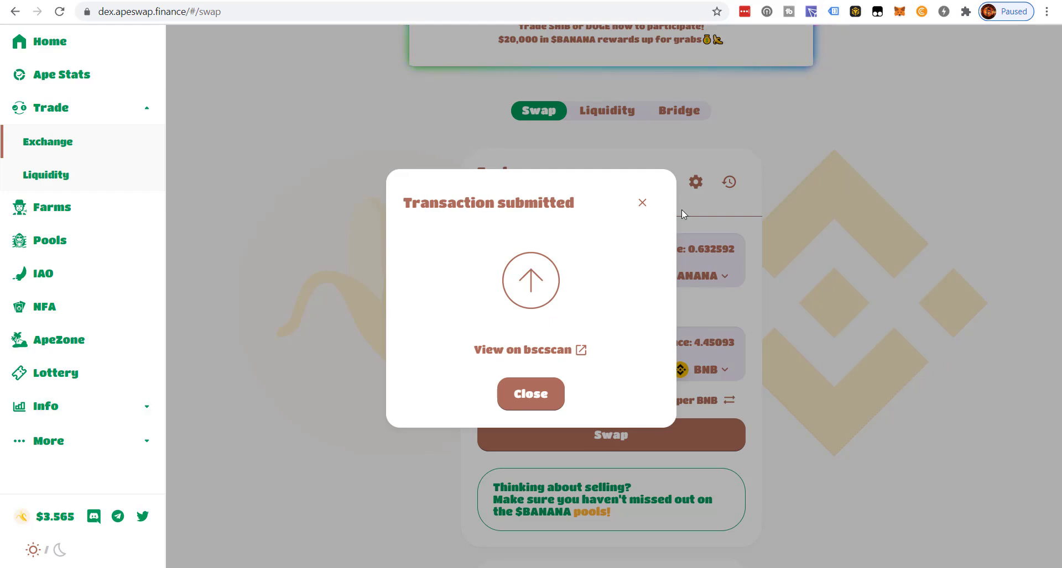
click(642, 203)
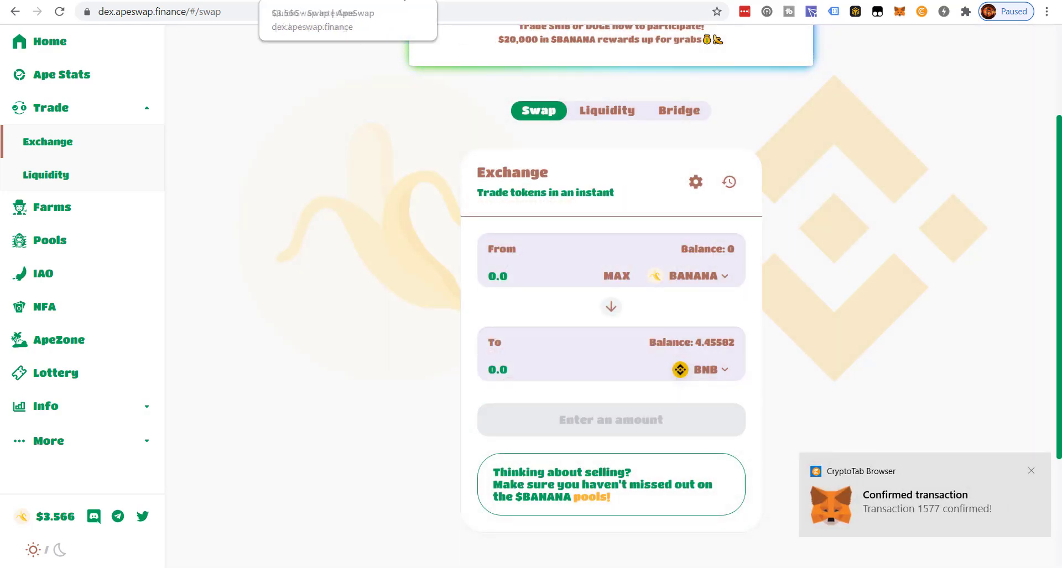
Return to ApeRocket and withdraw the maximum BUSD-USDC LP amount from the pool, confirming the transaction in MetaMask.
key(ctrl+Tab)
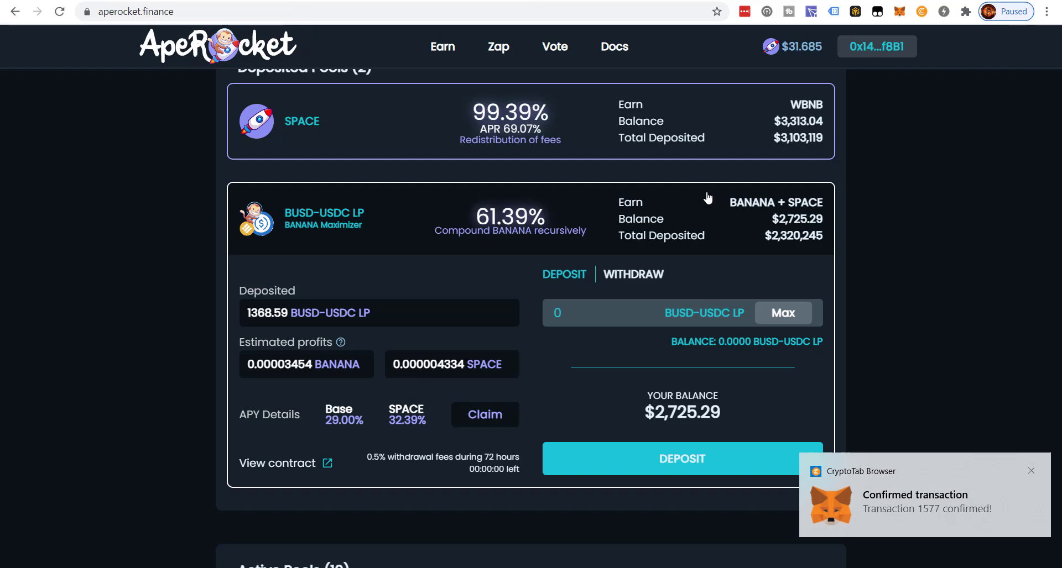
click(1031, 470)
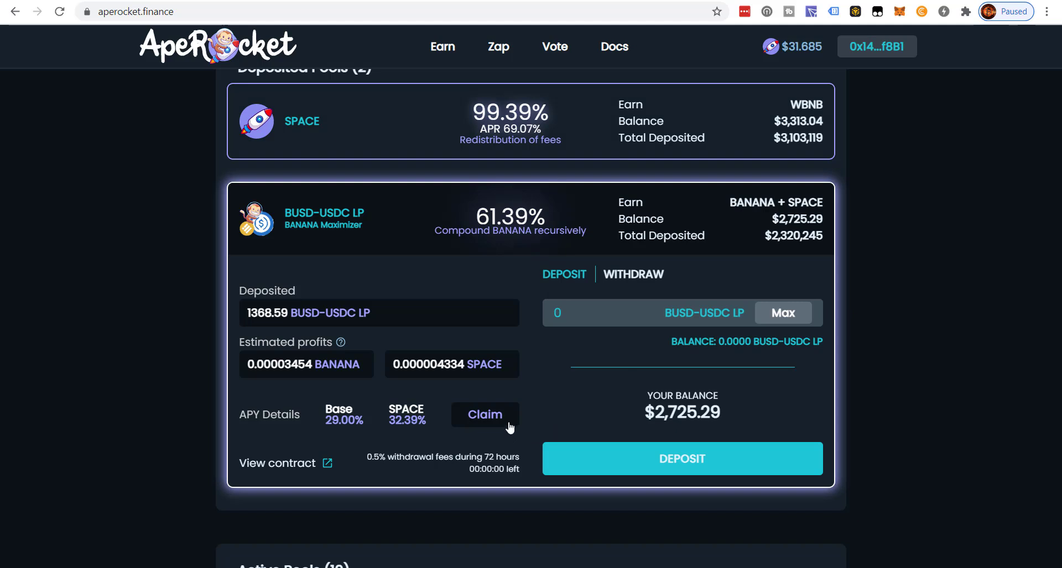
click(633, 277)
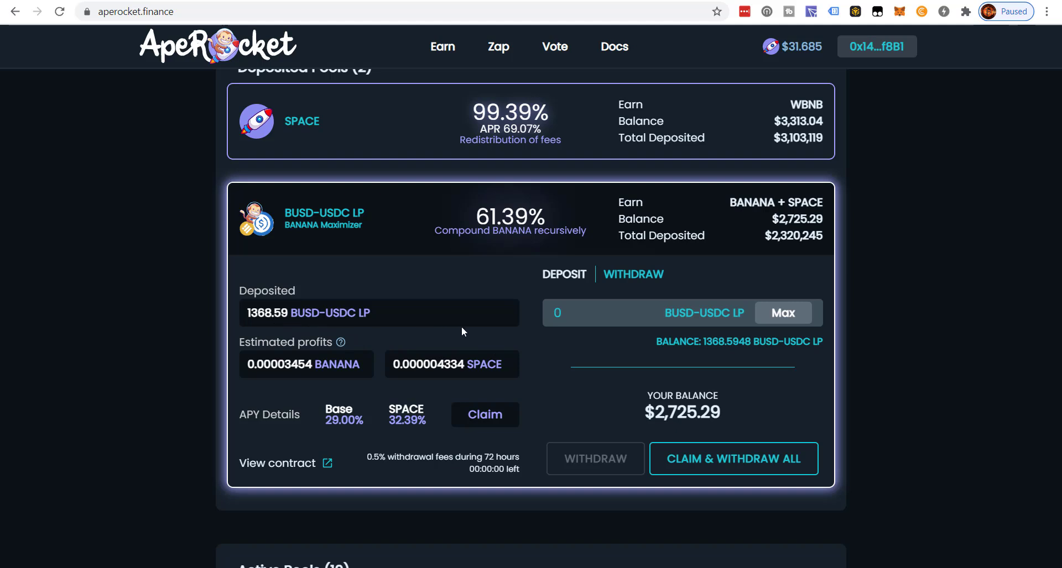
click(779, 318)
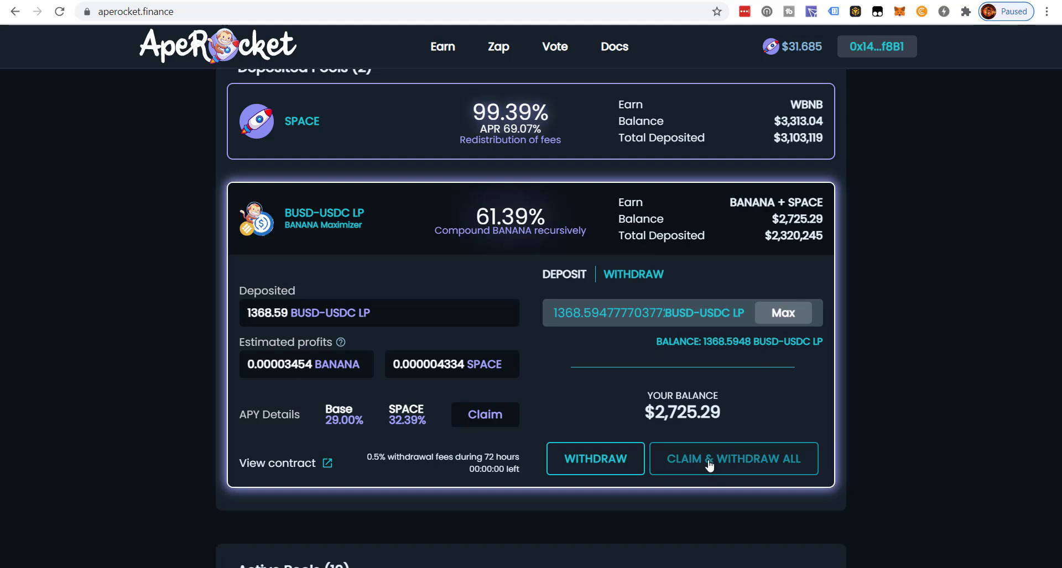
click(611, 467)
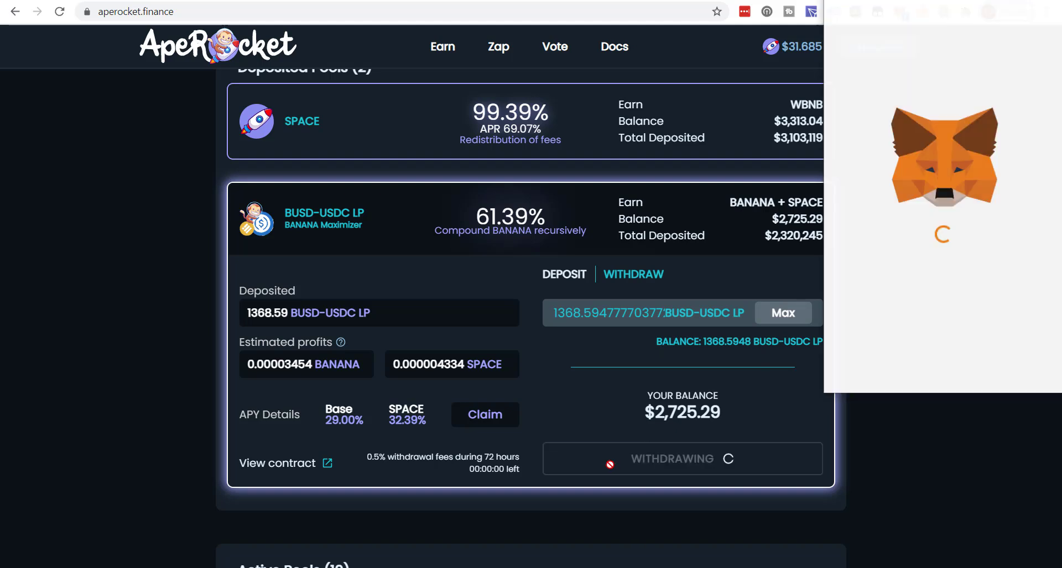
click(1005, 367)
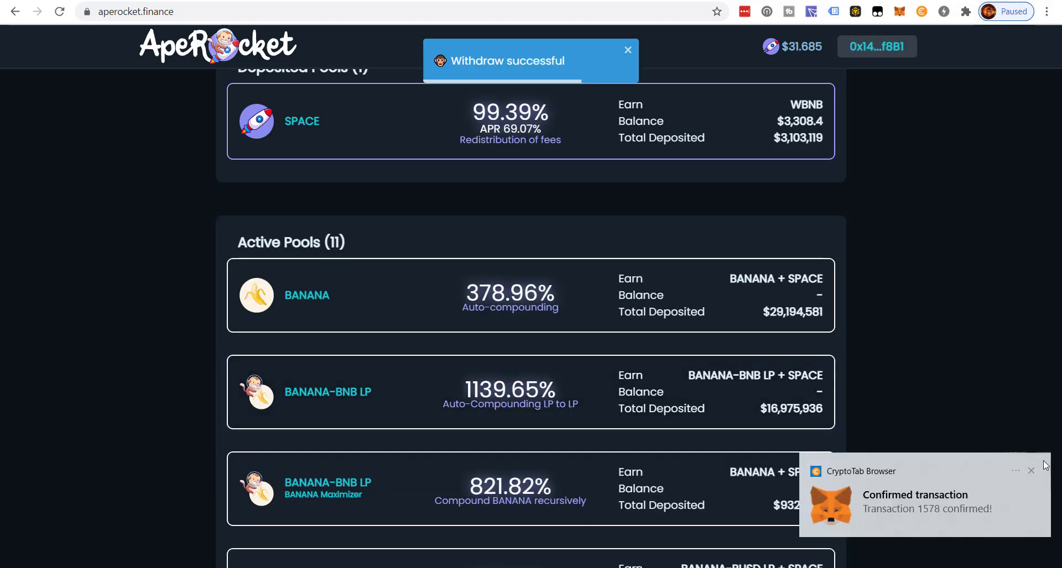
click(1030, 471)
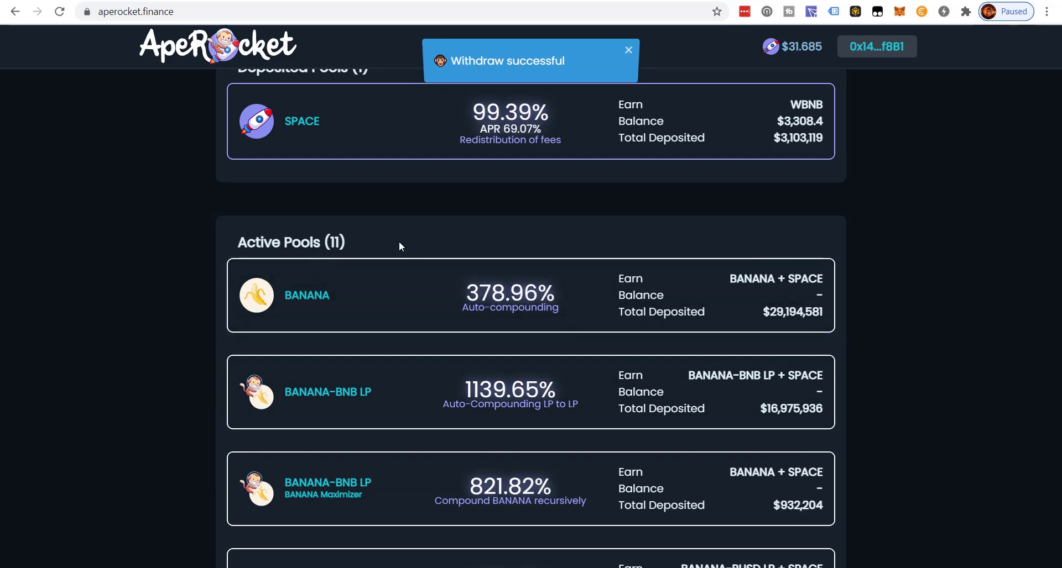
Switch to ApeSwap's liquidity page and open the liquidity removal form for the USDC/BUSD pair.
scroll(390, 218, up, 2)
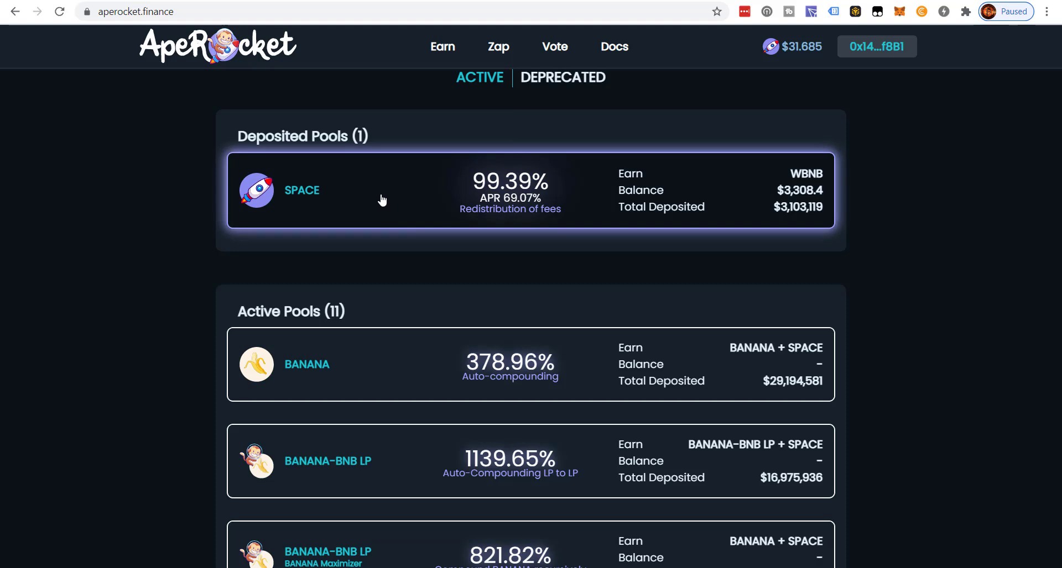
key(ctrl+Tab)
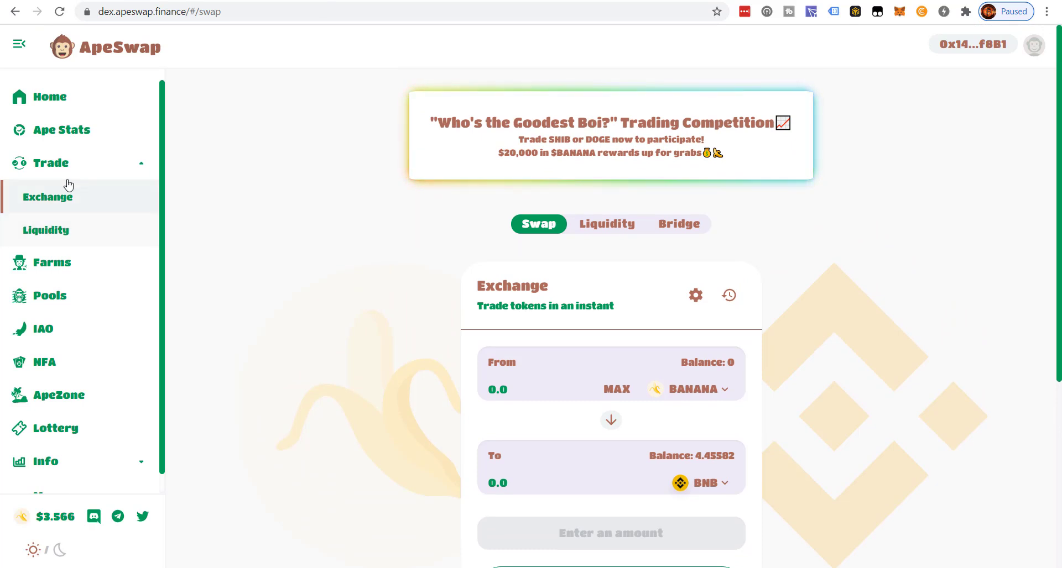
click(52, 236)
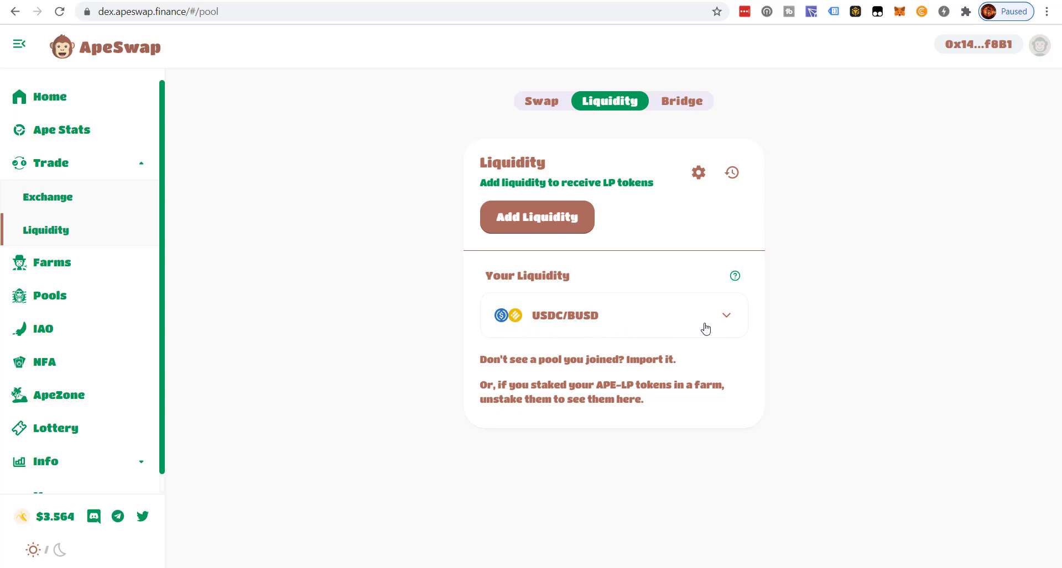
click(723, 316)
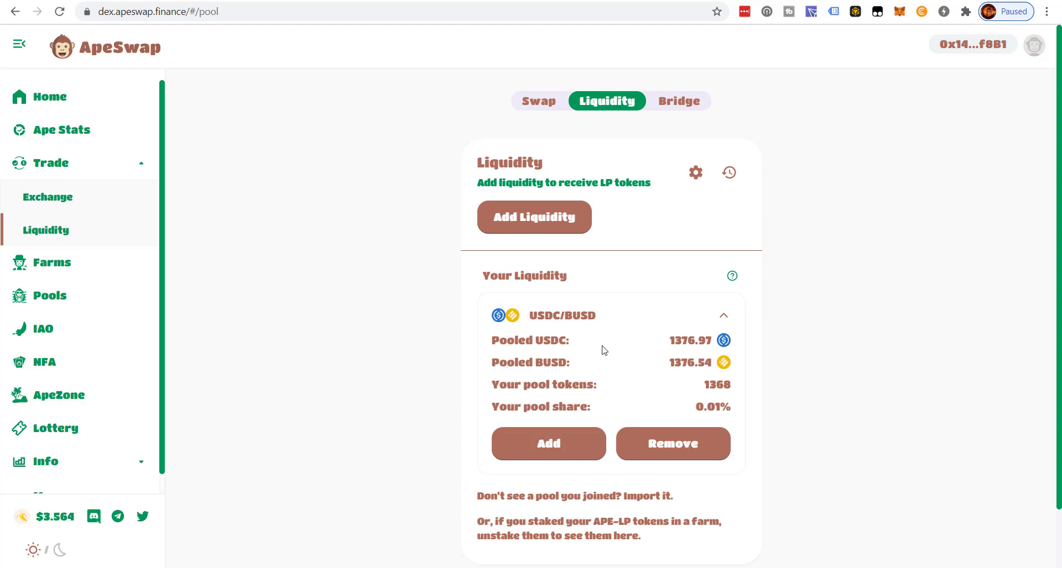
click(669, 442)
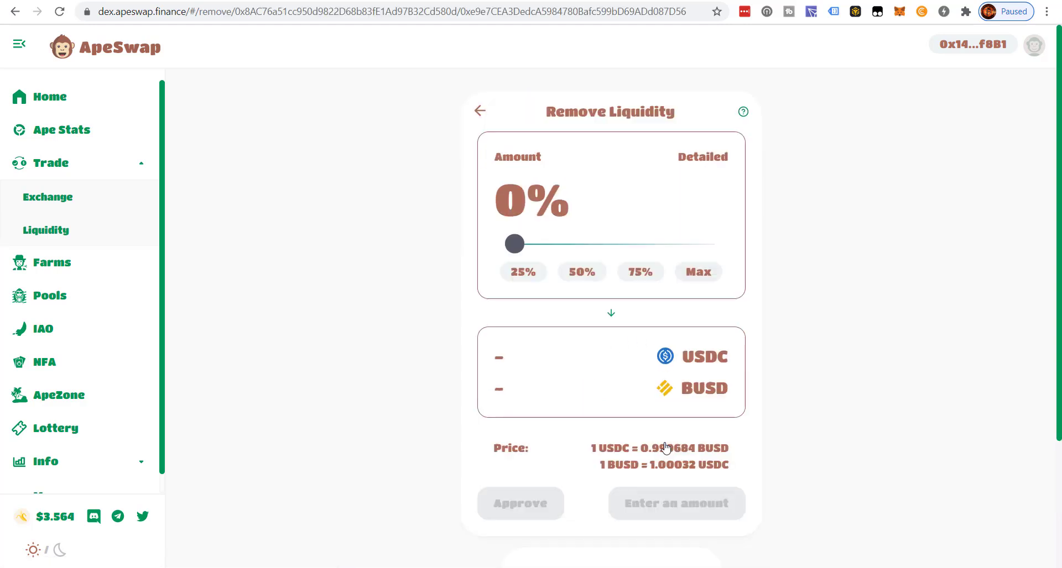
Set the liquidity removal to 100%, approve APE-LP spending in MetaMask and dismiss the transaction notification.
click(700, 273)
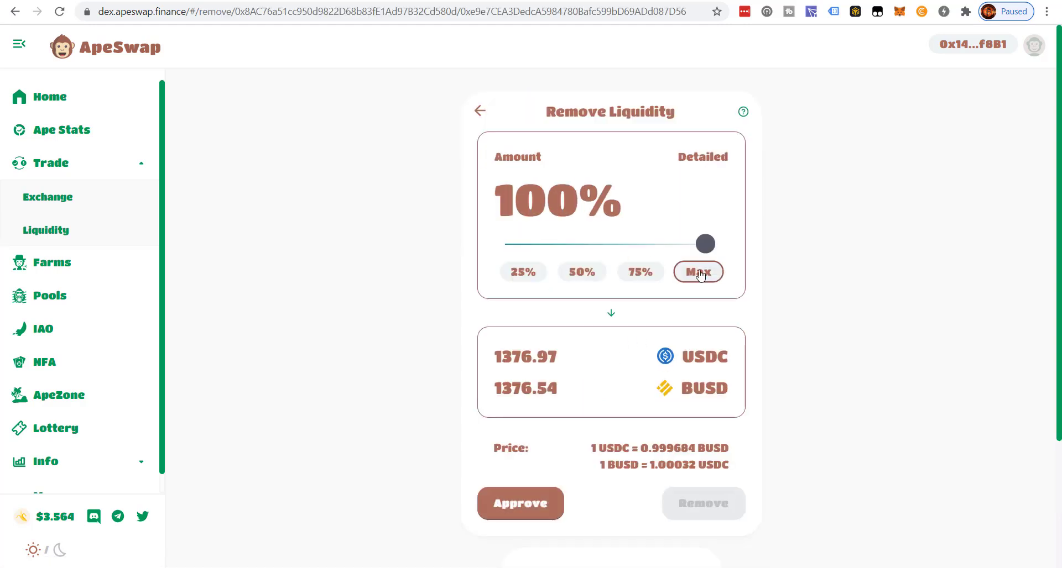
click(556, 508)
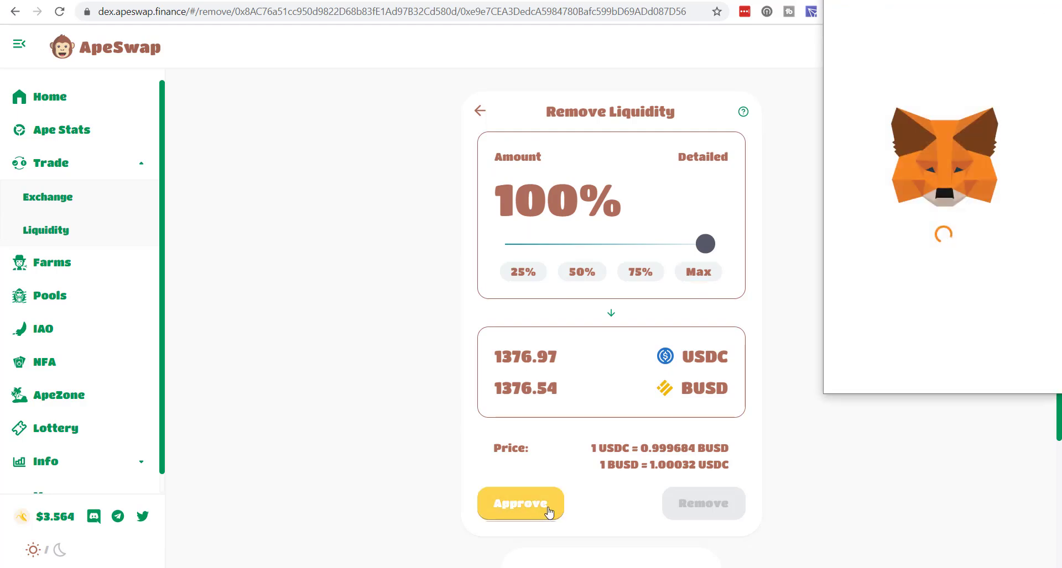
scroll(988, 369, down, 1)
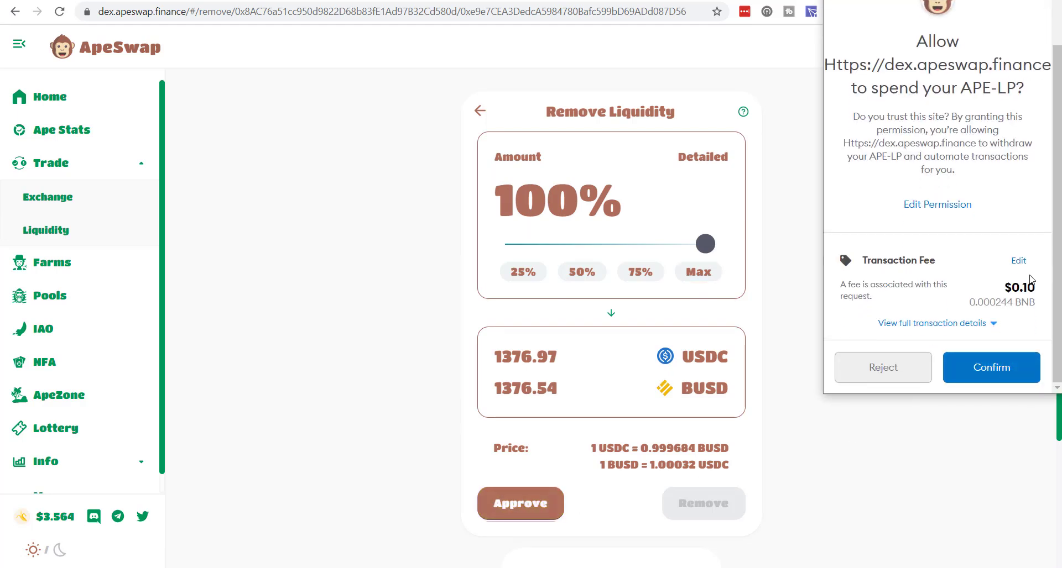
click(1010, 363)
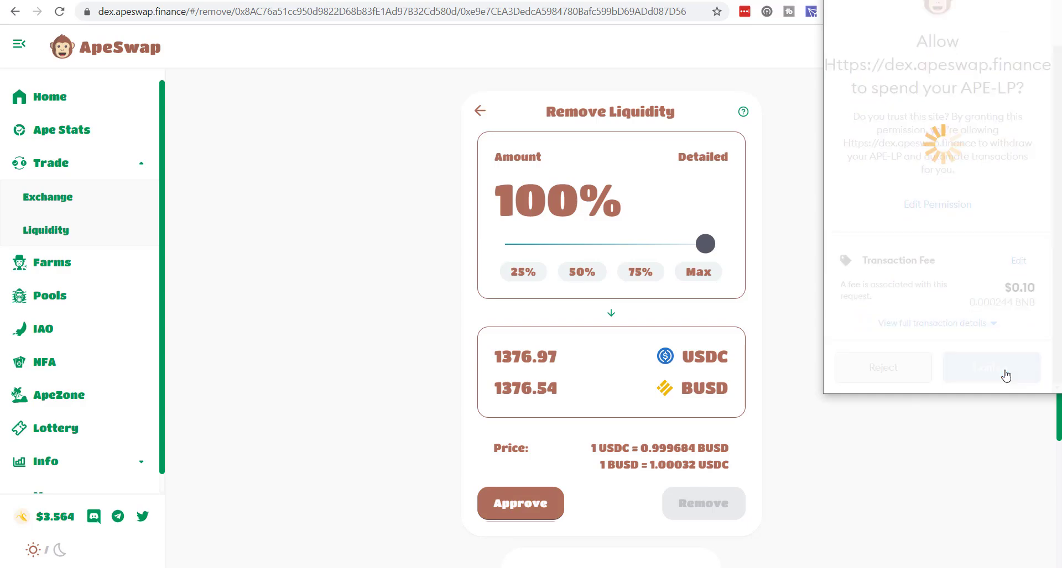
scroll(776, 365, down, 2)
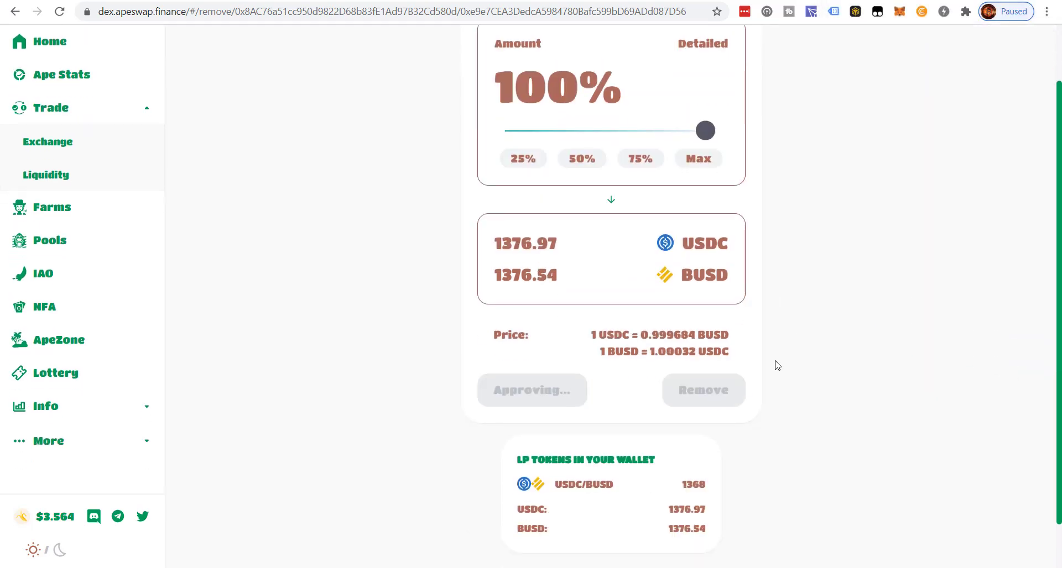
scroll(774, 366, up, 2)
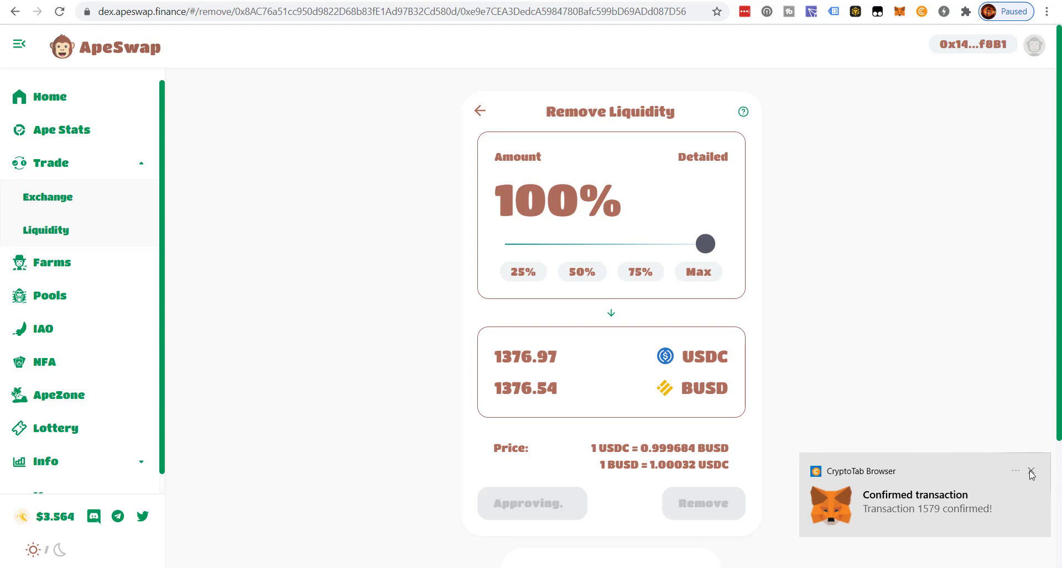
click(1031, 472)
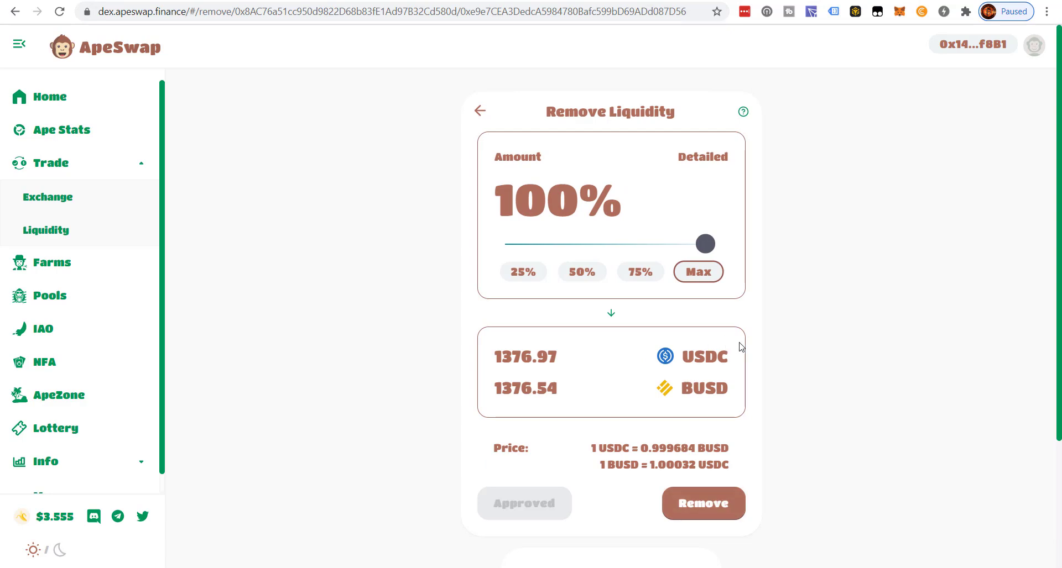
Remove the USDC/BUSD liquidity, confirm the transaction in MetaMask and close the submission notice.
click(710, 504)
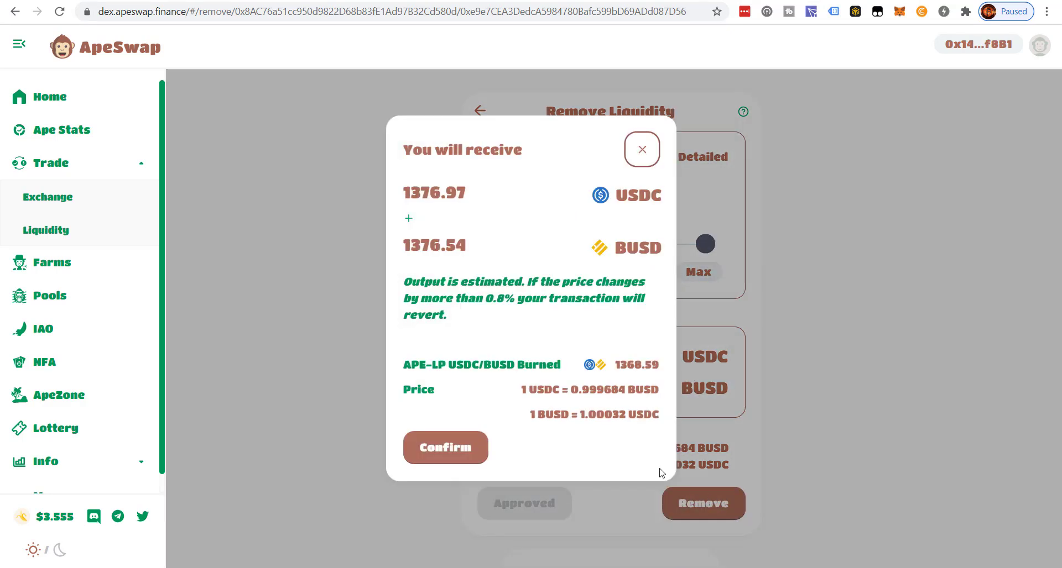
click(451, 452)
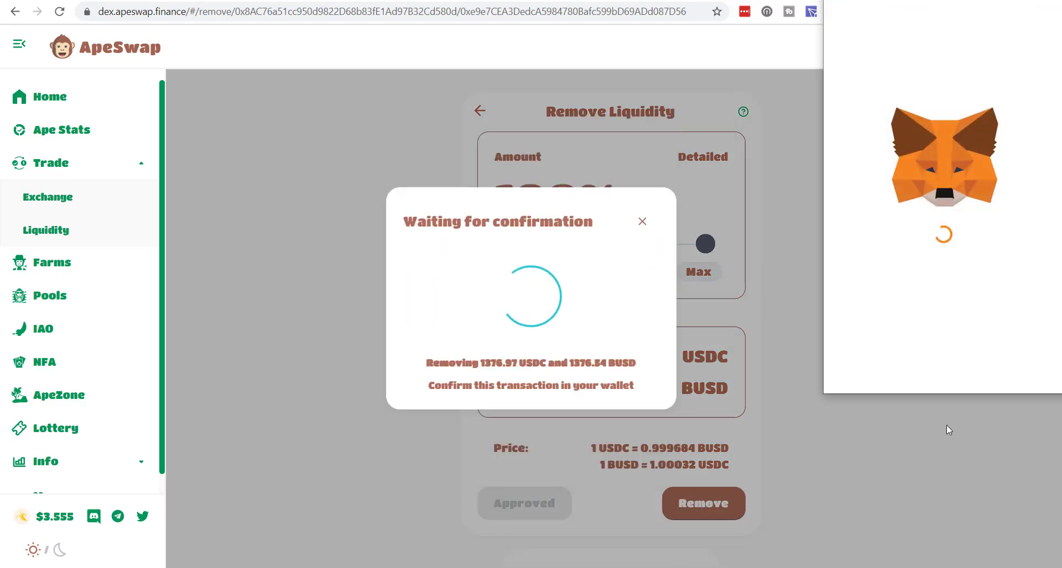
click(1017, 369)
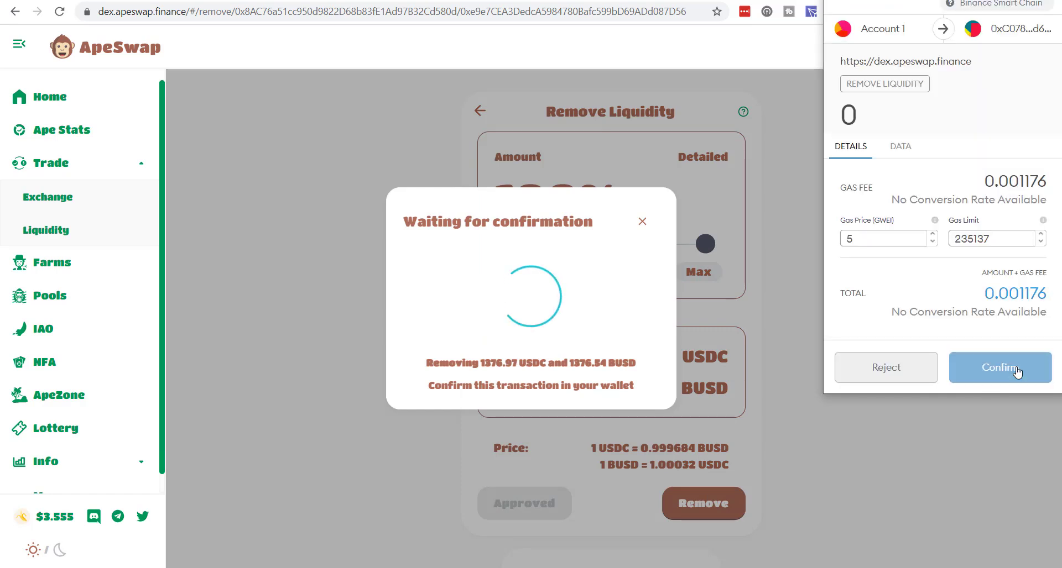
click(689, 381)
scroll(690, 381, down, 1)
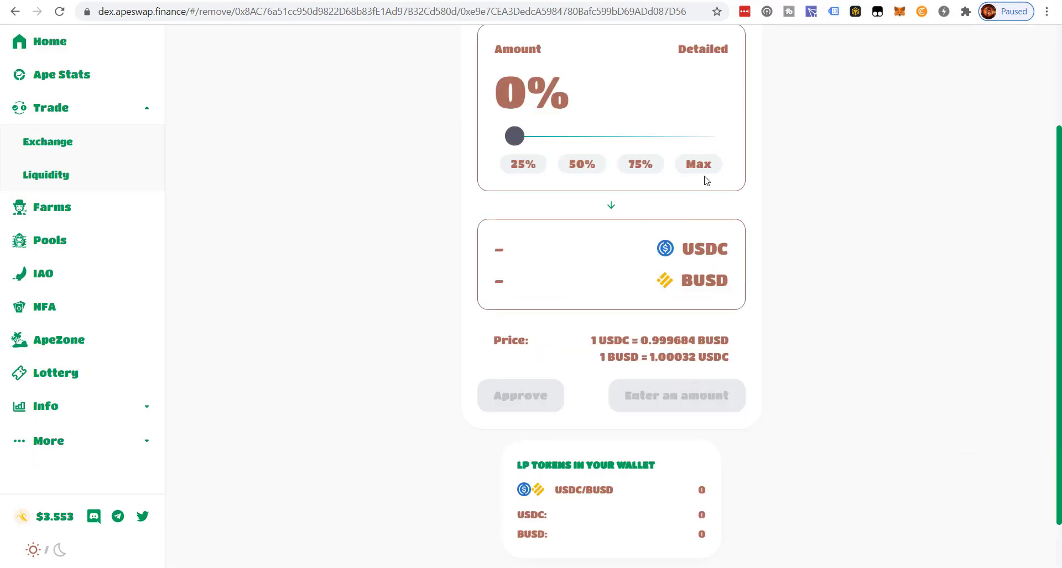
Select the maximum removal amount again to check for remaining liquidity, and review the BUSD and USDC balances in MetaMask.
click(698, 163)
scroll(697, 182, up, 2)
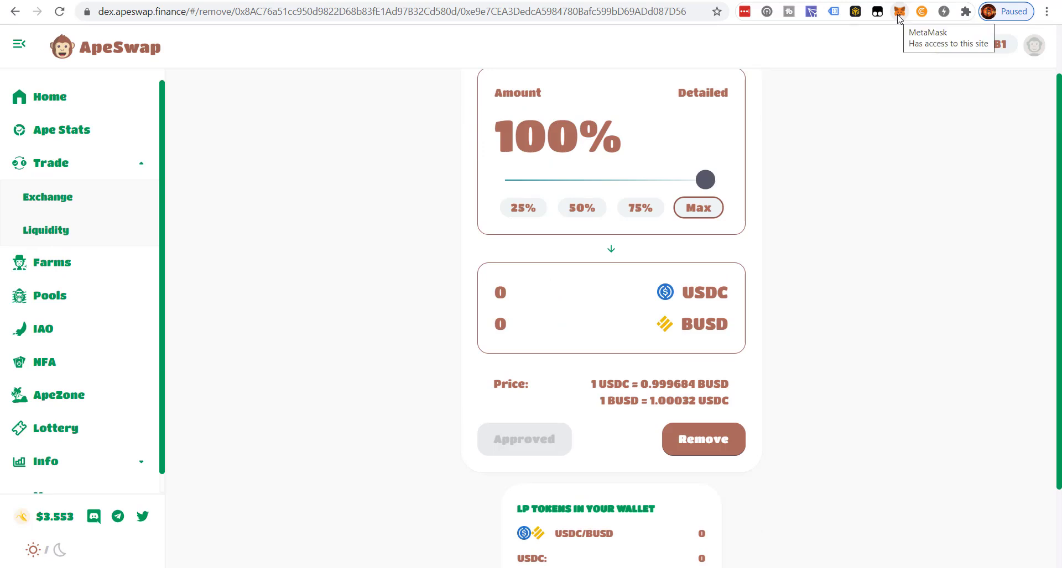
click(898, 12)
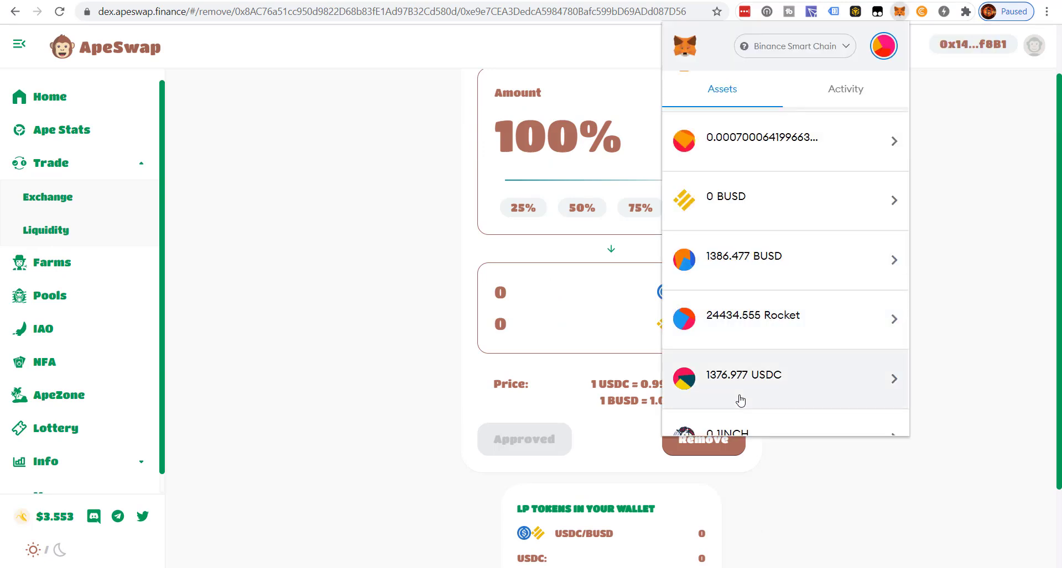
click(356, 199)
scroll(492, 218, up, 1)
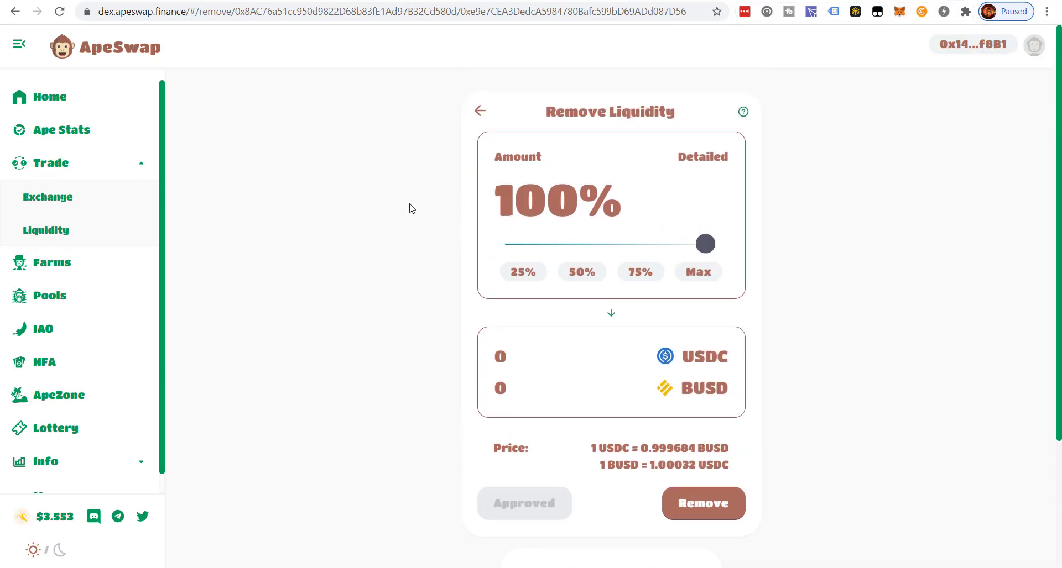
Set up a swap of the entire BUSD balance into USDC on the ApeSwap exchange.
click(103, 167)
click(104, 167)
click(61, 203)
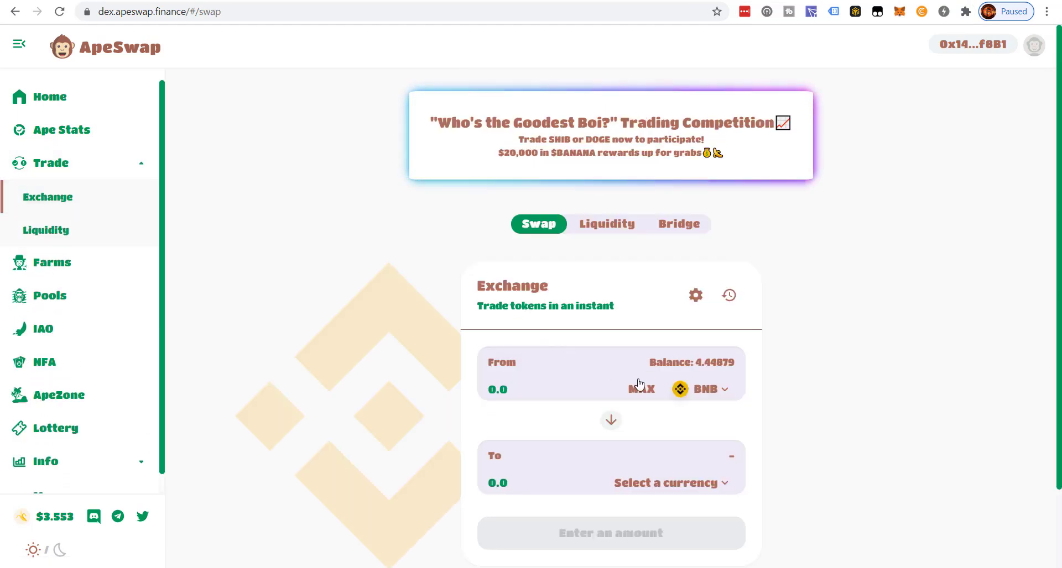
click(672, 482)
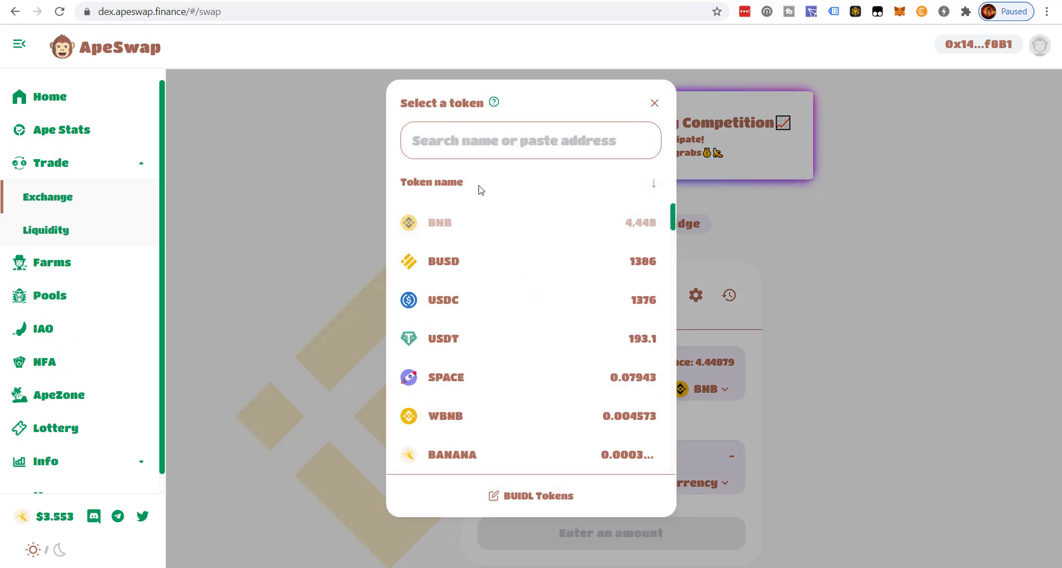
click(450, 301)
click(688, 389)
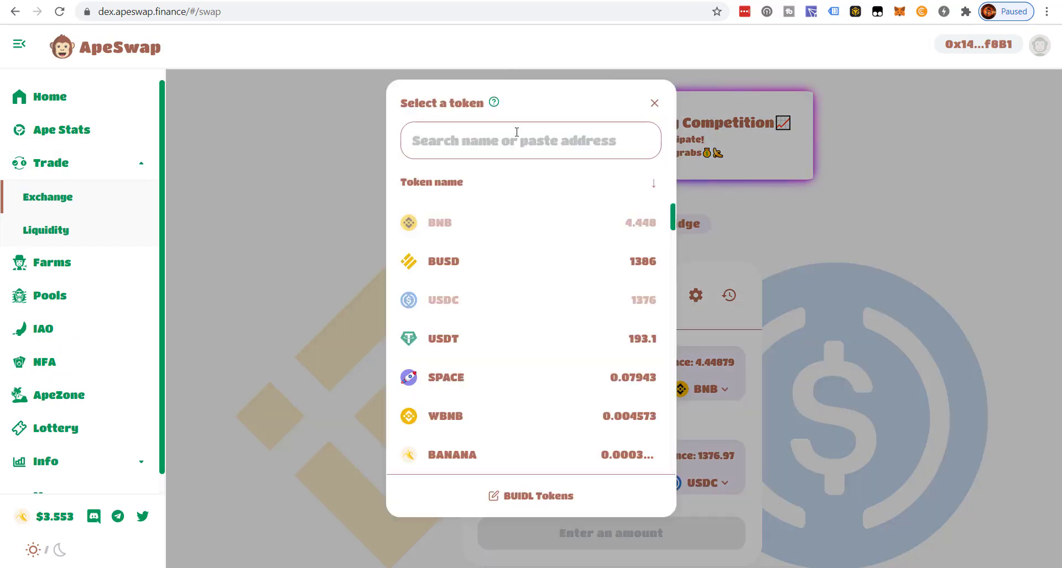
text(BUSD)
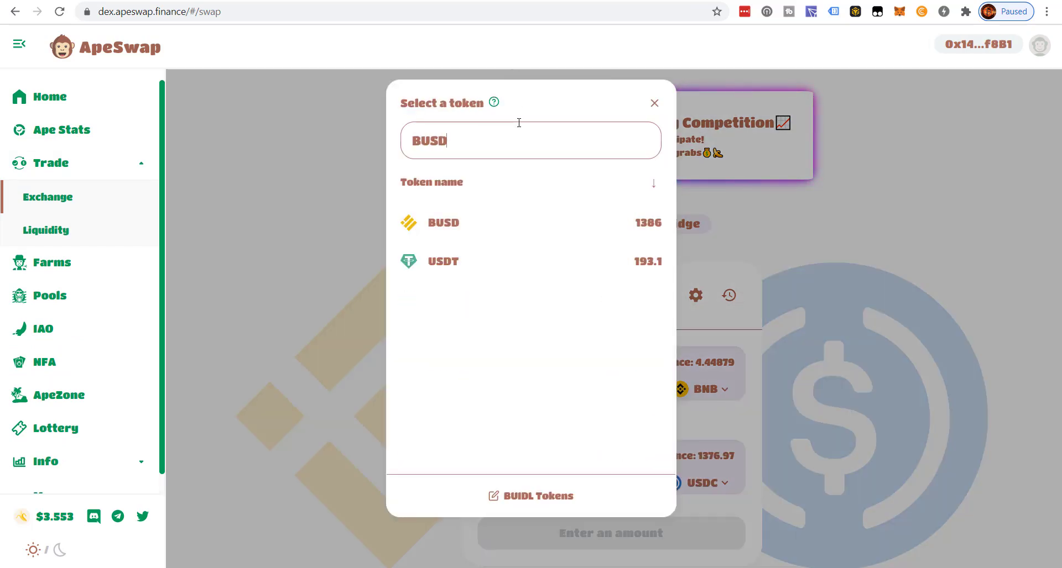
click(448, 229)
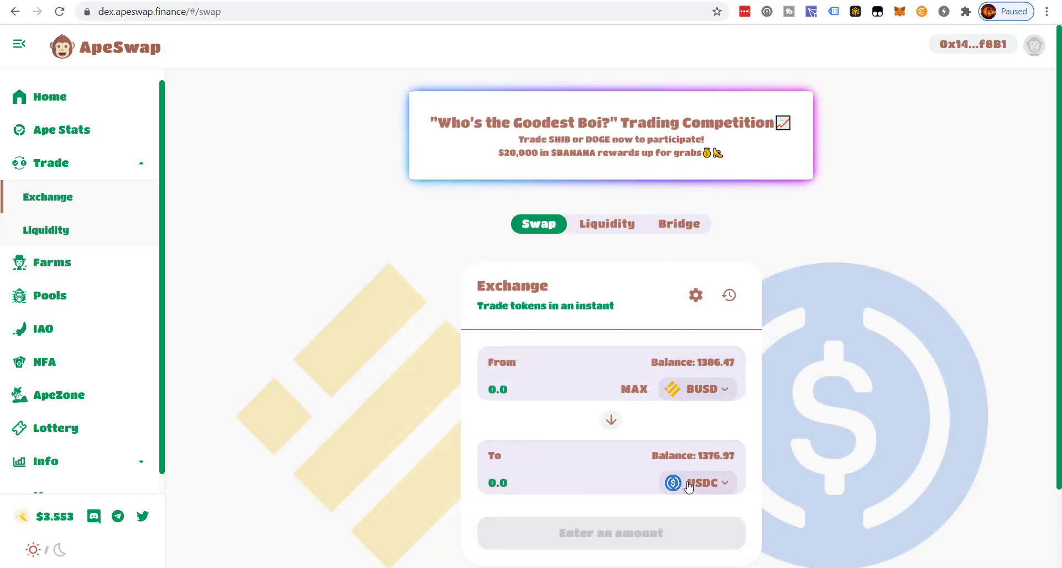
click(644, 390)
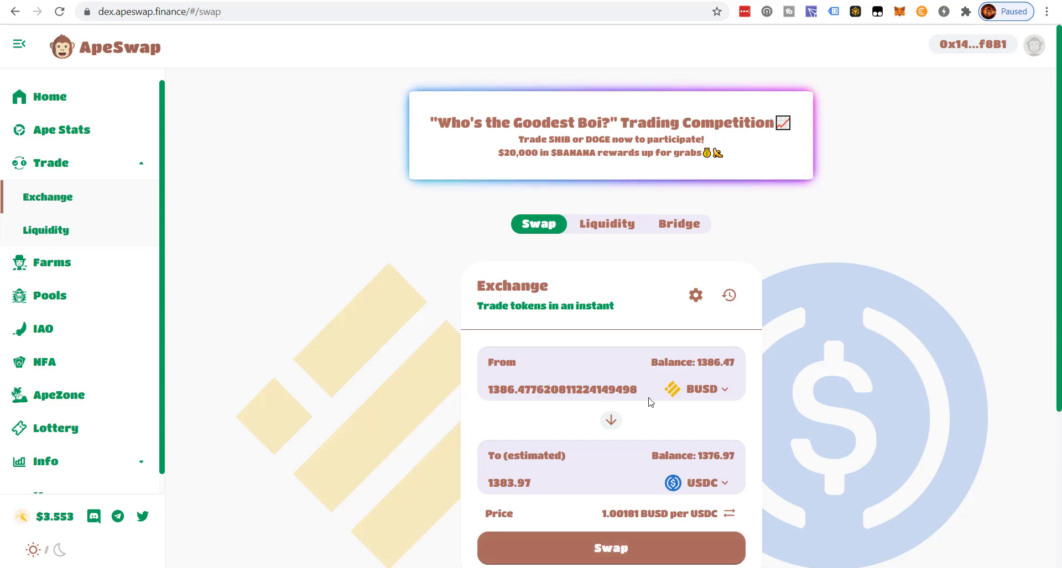
Submit the BUSD to USDC swap, confirm it in MetaMask, close the notice and check the wallet.
click(618, 550)
click(592, 464)
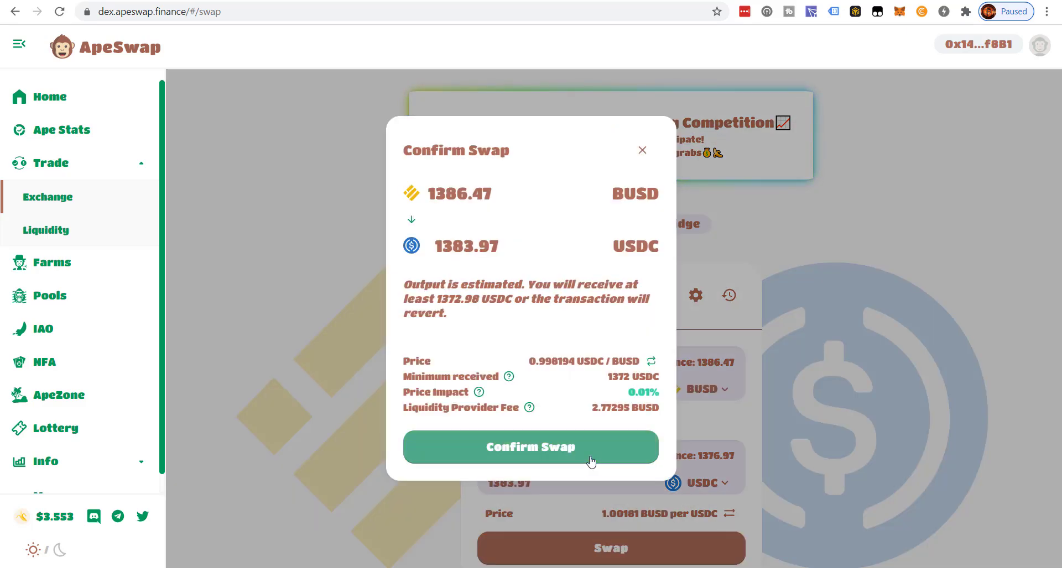
click(995, 367)
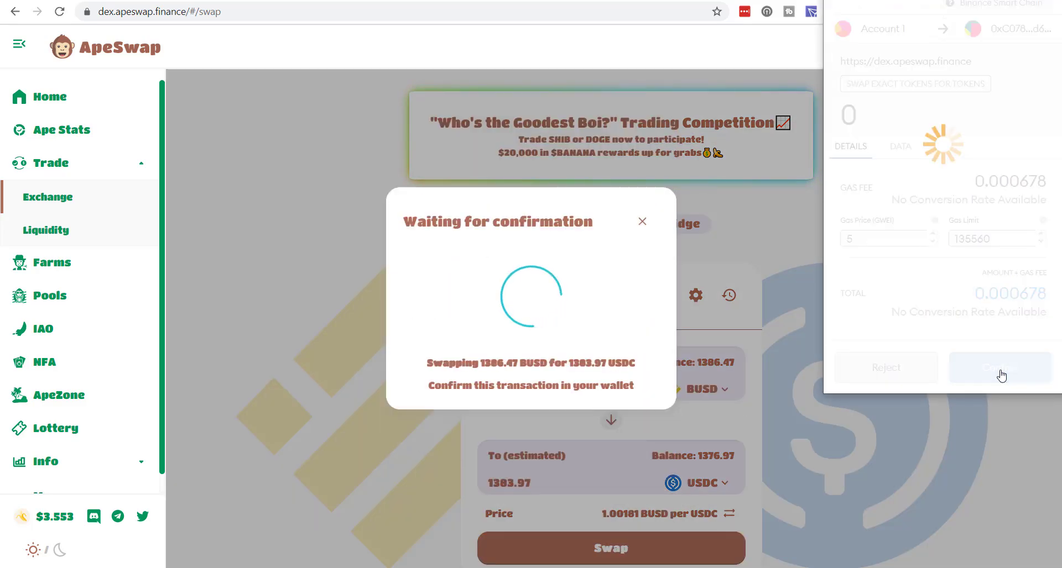
click(532, 394)
click(899, 11)
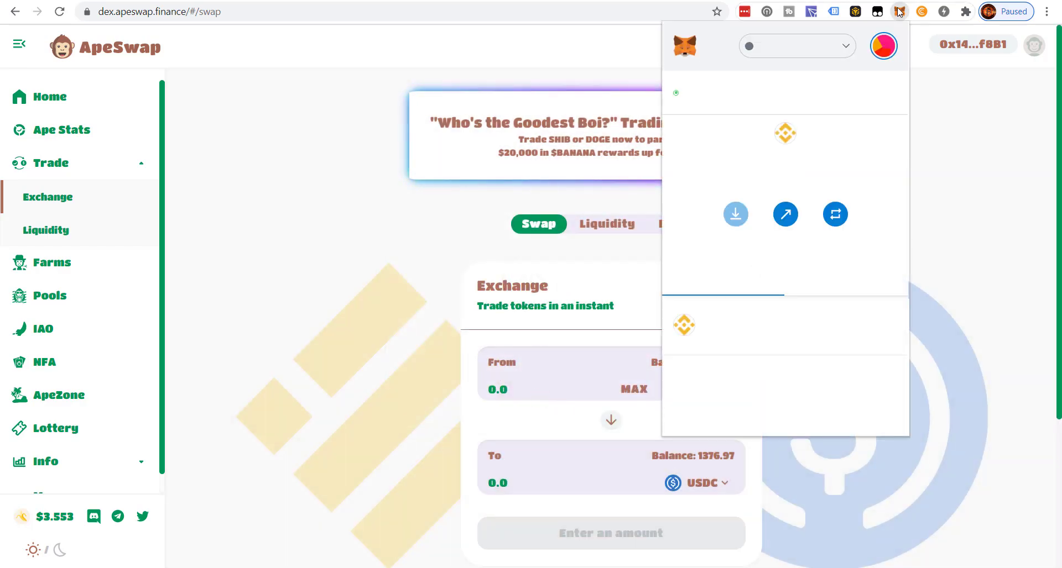
click(840, 282)
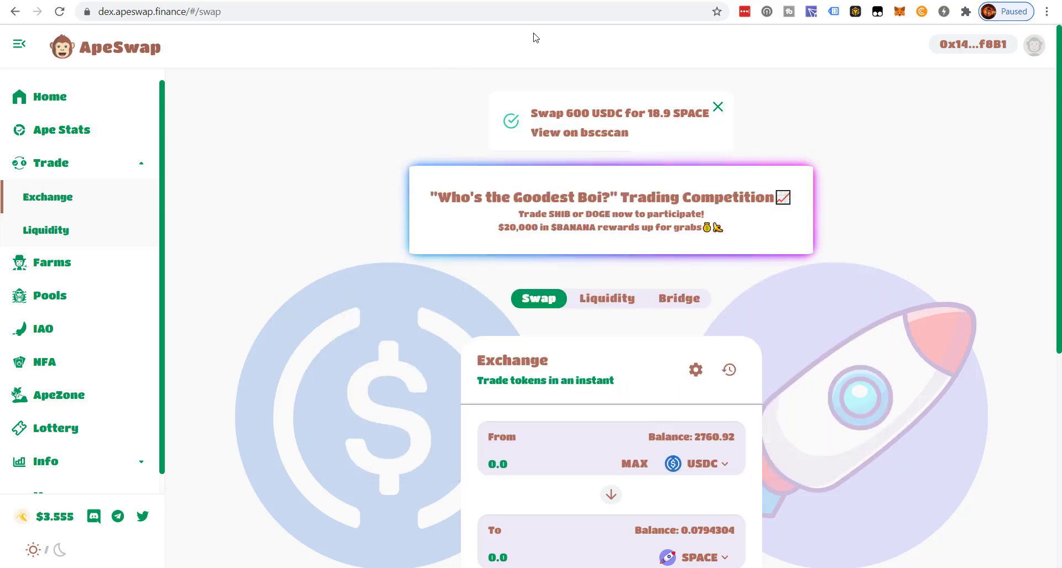
Switch to the EVOdefi bridge and unlock the wallet for a USDC transfer from Binance Smart Chain to Polygon.
click(559, 1)
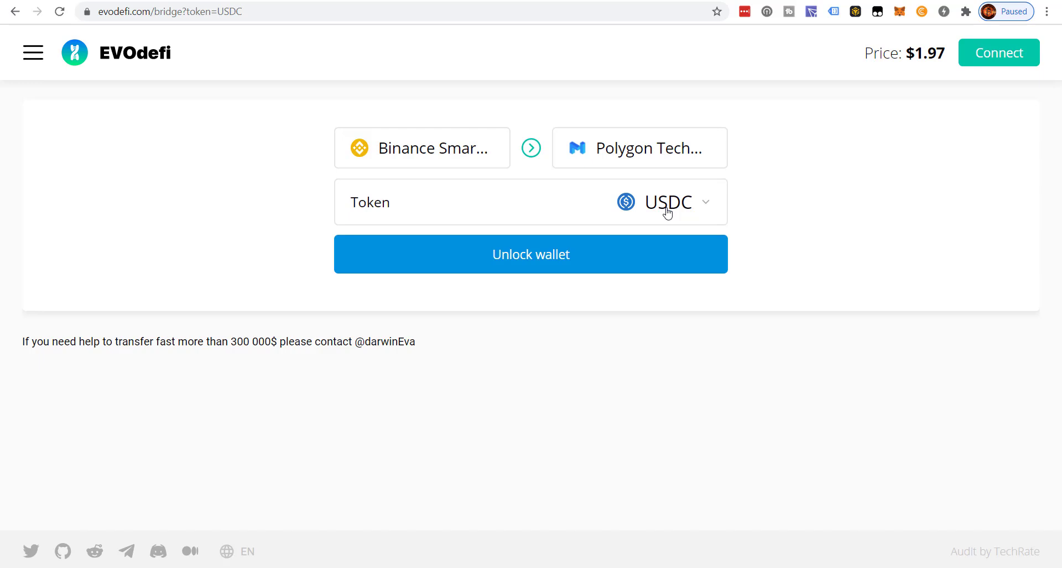
click(553, 262)
click(516, 171)
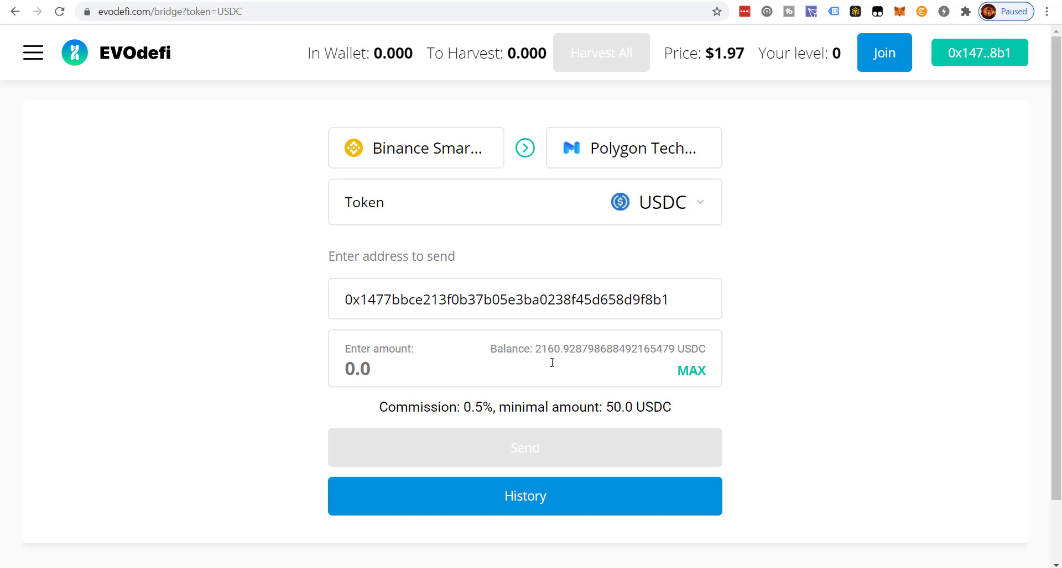
Send the maximum USDC amount over the bridge to Polygon, confirm the transaction in MetaMask and close the order status.
click(697, 374)
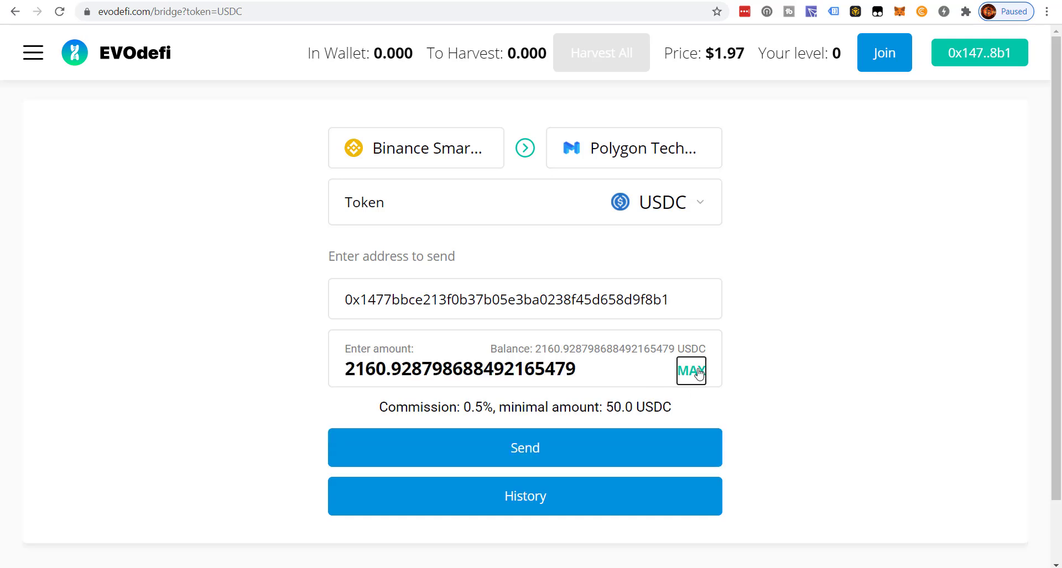
scroll(763, 366, down, 1)
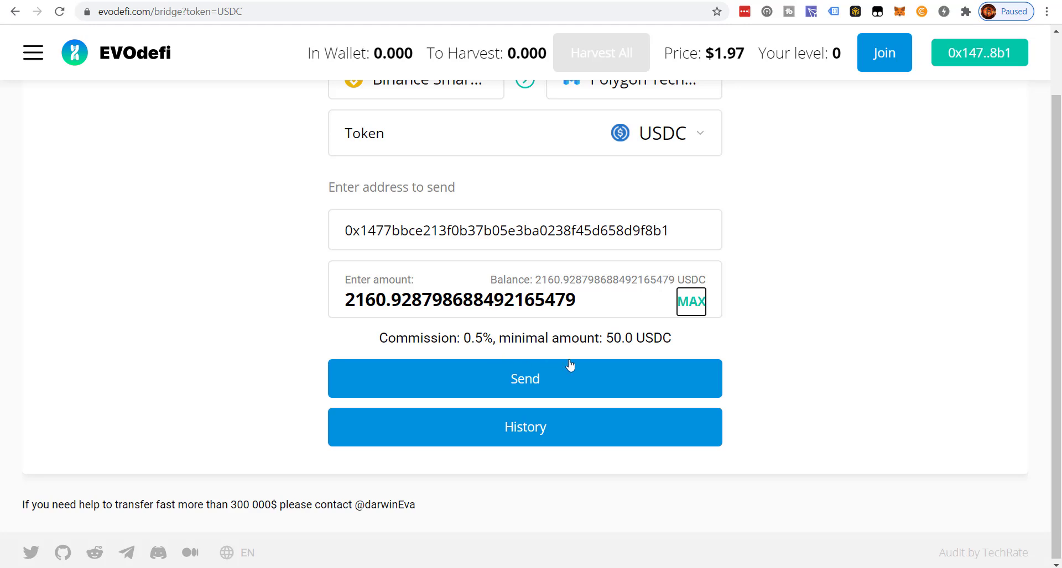
scroll(644, 355, up, 1)
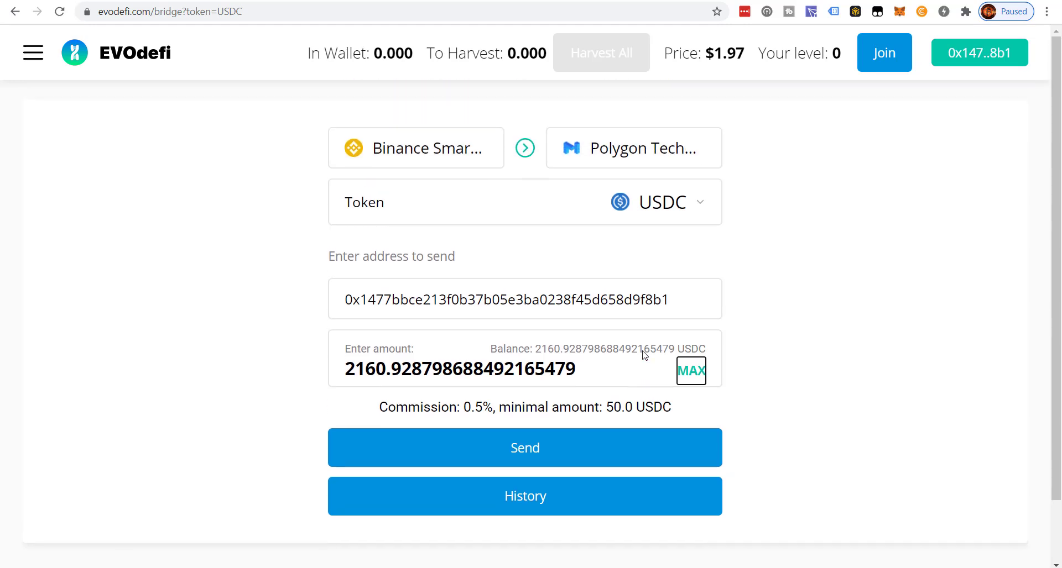
click(517, 445)
scroll(517, 445, down, 1)
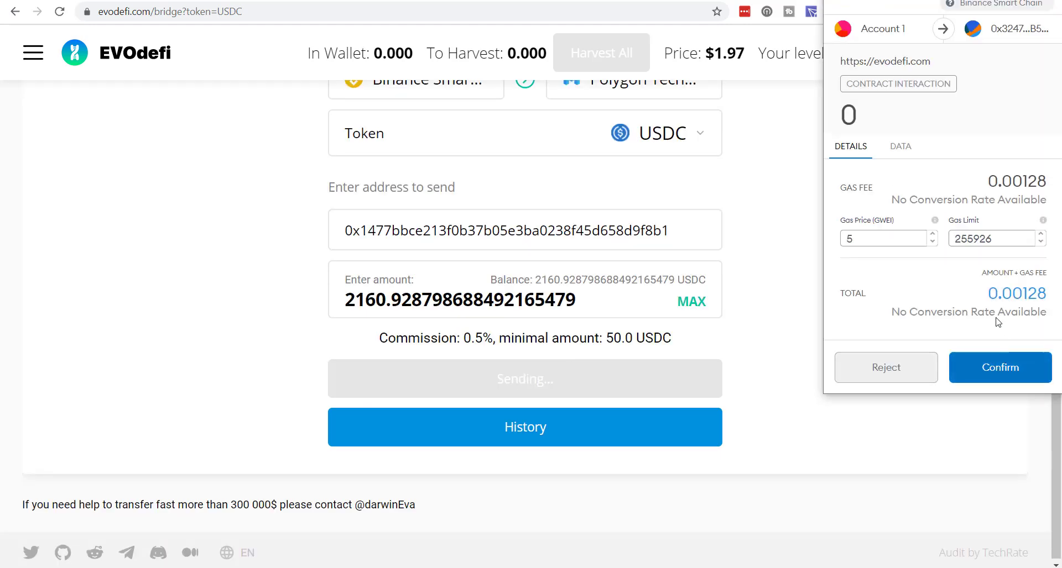
click(1005, 368)
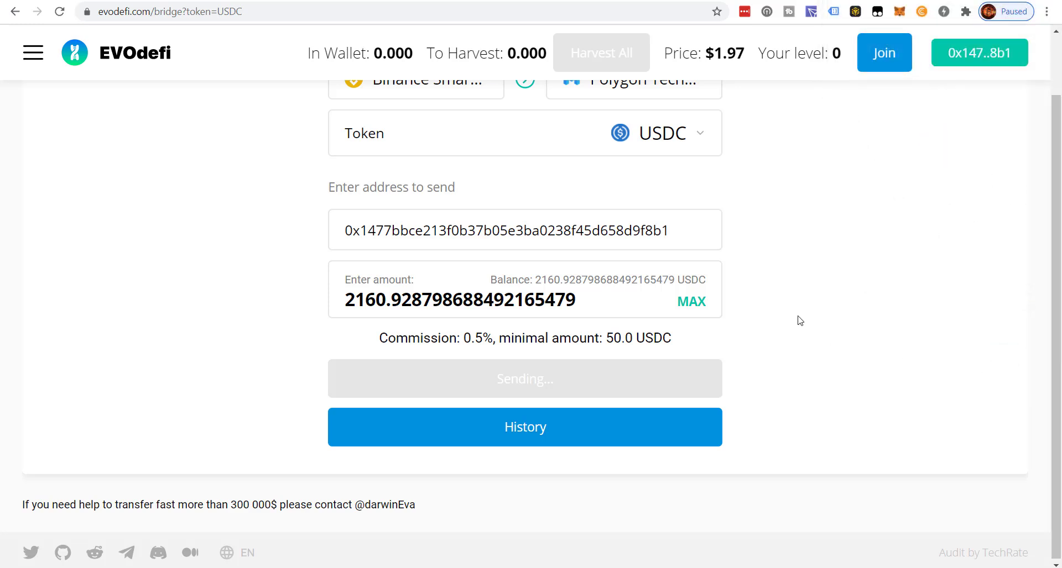
scroll(780, 294, up, 2)
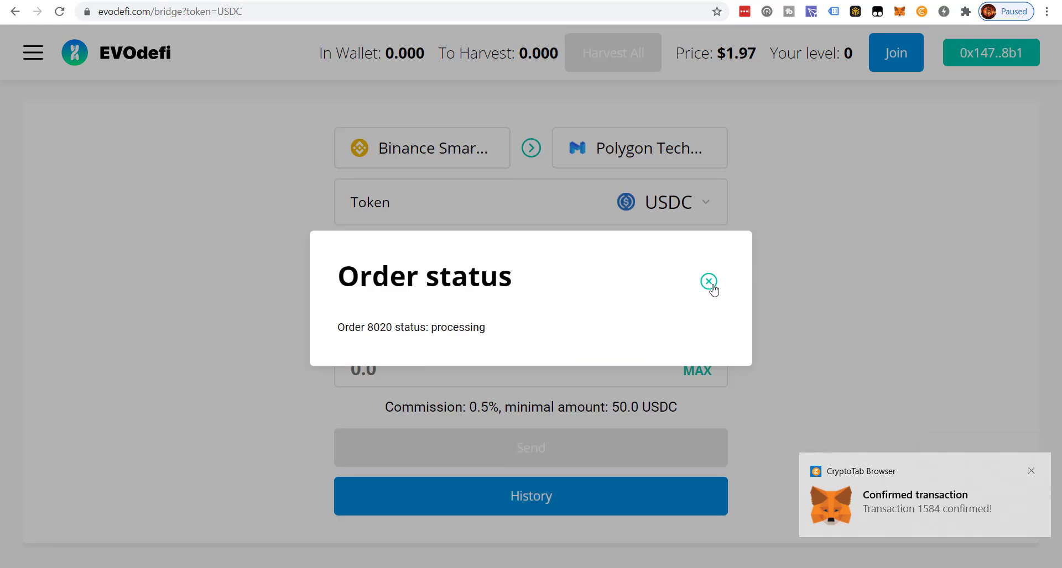
click(712, 286)
Review the tokens available for the Binance Smart Chain to Polygon bridge and keep USDC selected.
click(700, 199)
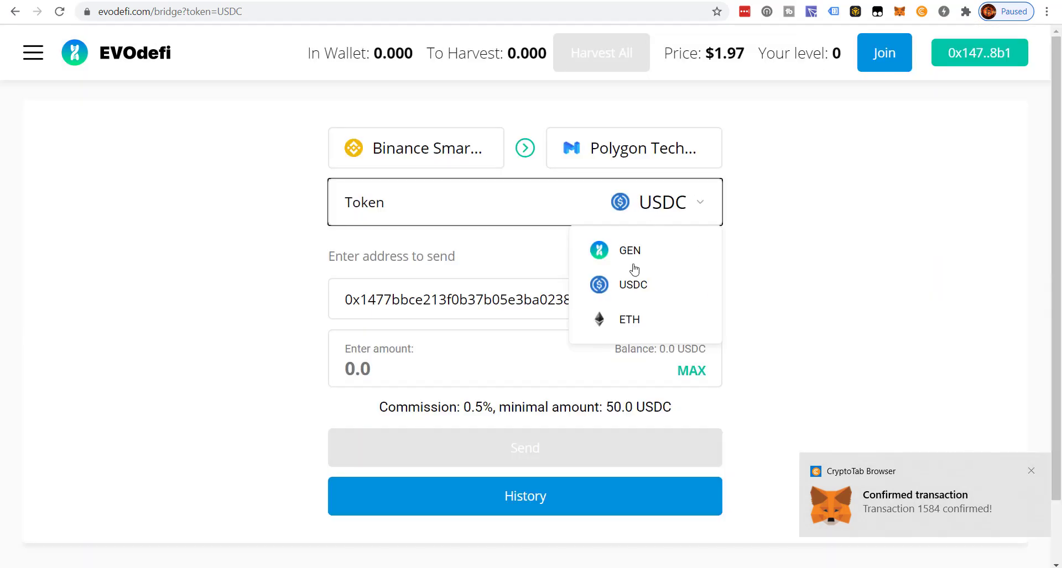
click(630, 292)
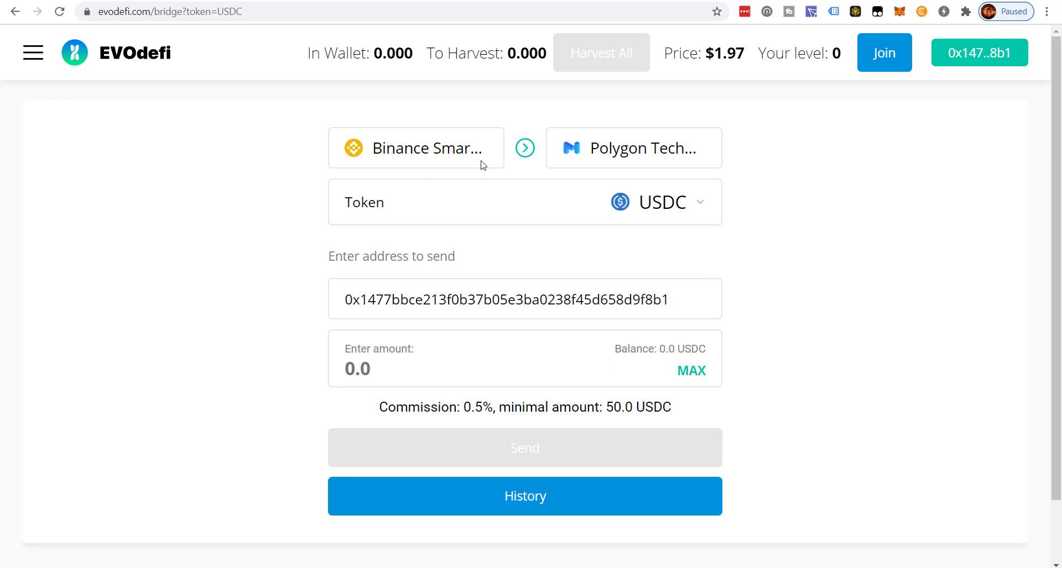
Switch the MetaMask network to Matic Mainnet, check the USDC balance among the assets and close the wallet.
click(898, 12)
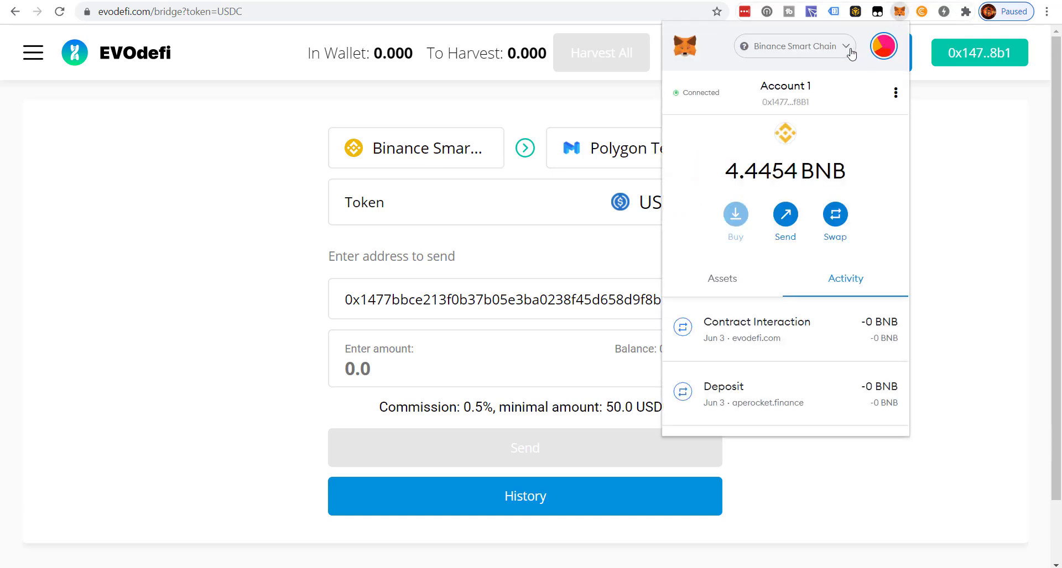
click(851, 51)
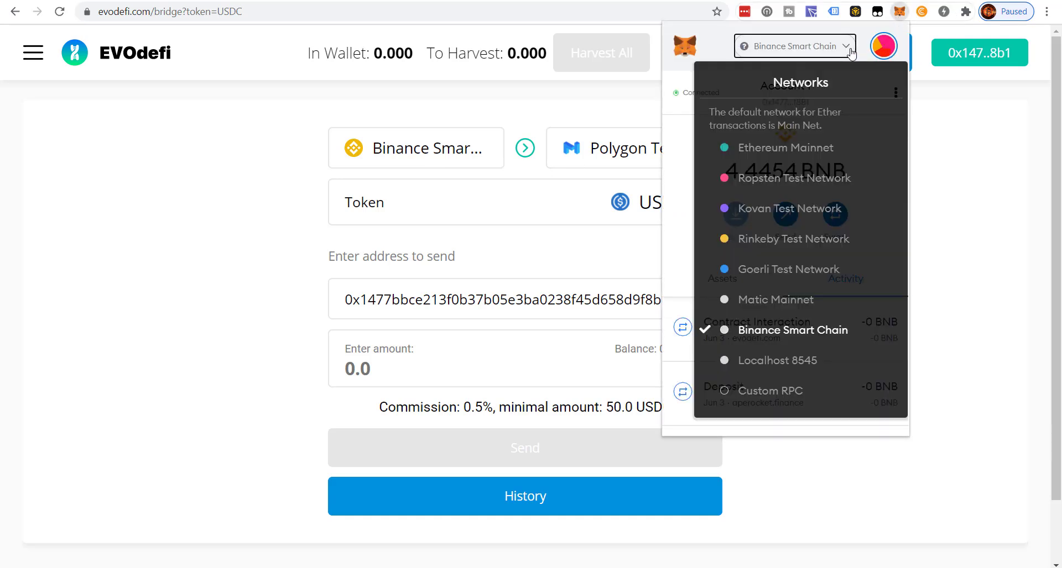
click(777, 300)
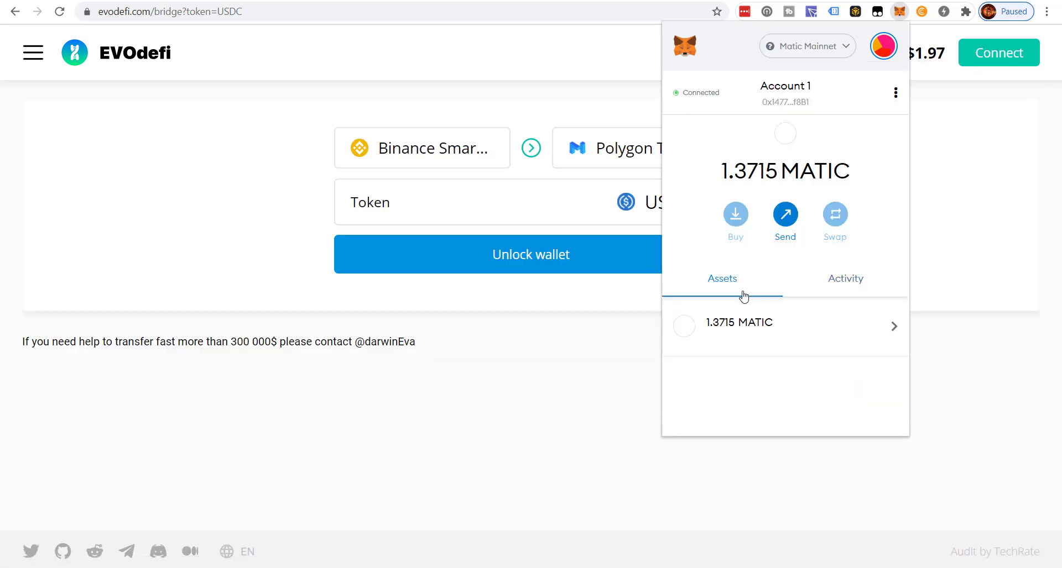
scroll(811, 325, down, 3)
scroll(794, 336, down, 4)
scroll(794, 335, down, 3)
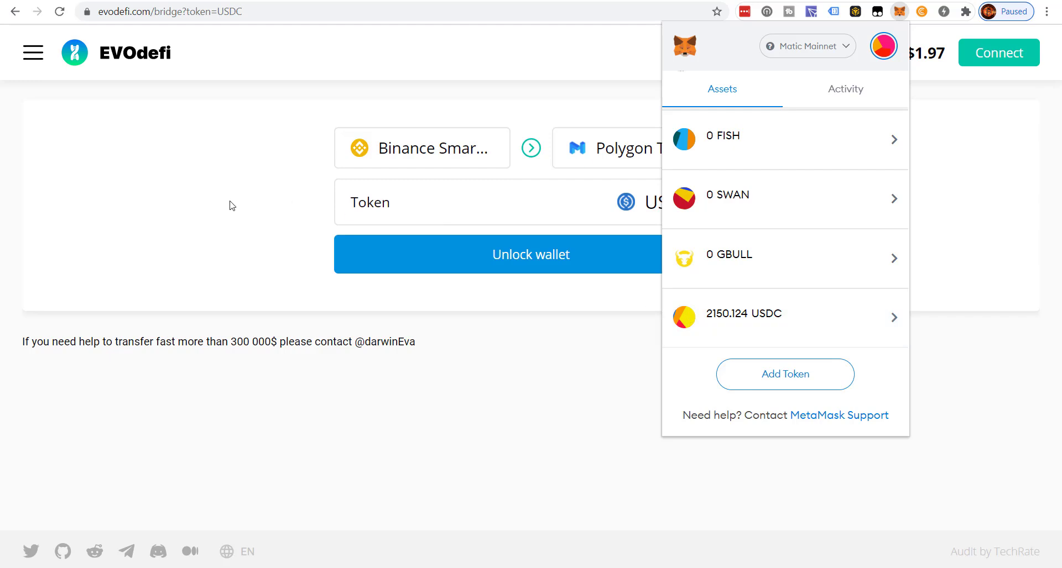
click(210, 203)
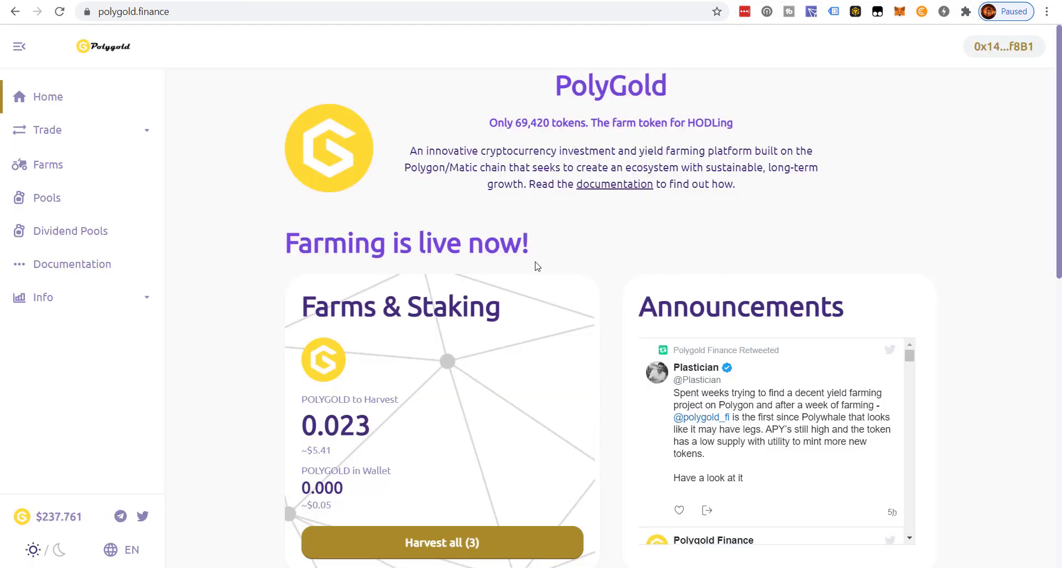
Open the staking pools on PolyGold and compare the APR, deposit fees and staked amounts of the USDC and DAI pools.
click(42, 201)
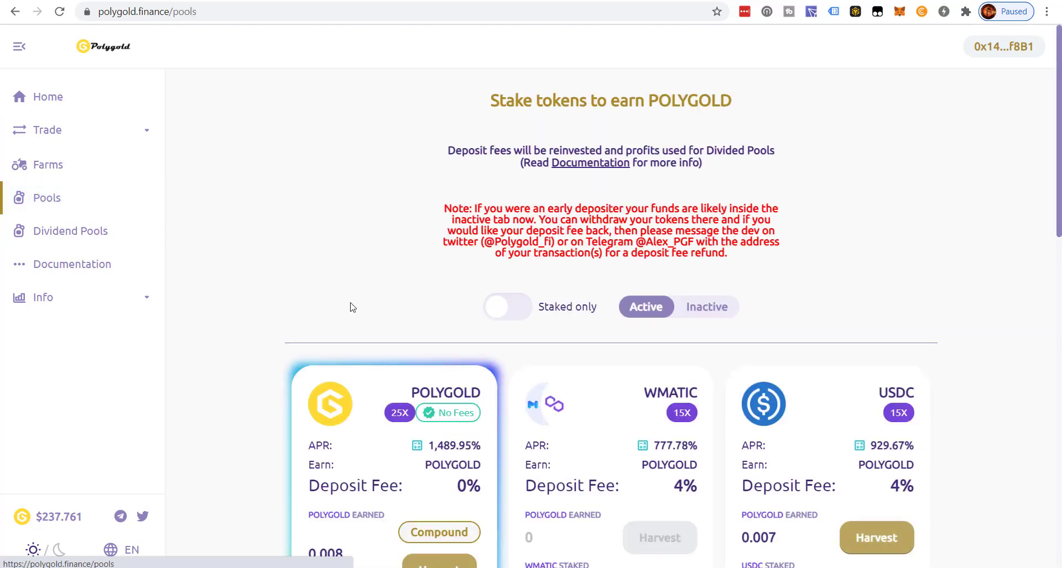
scroll(360, 308, down, 3)
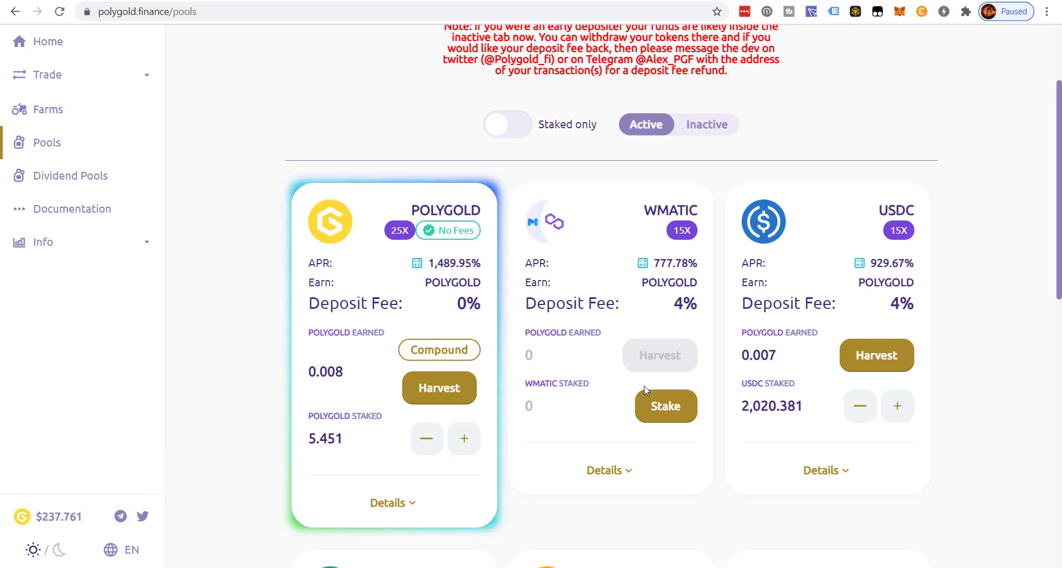
scroll(828, 340, down, 3)
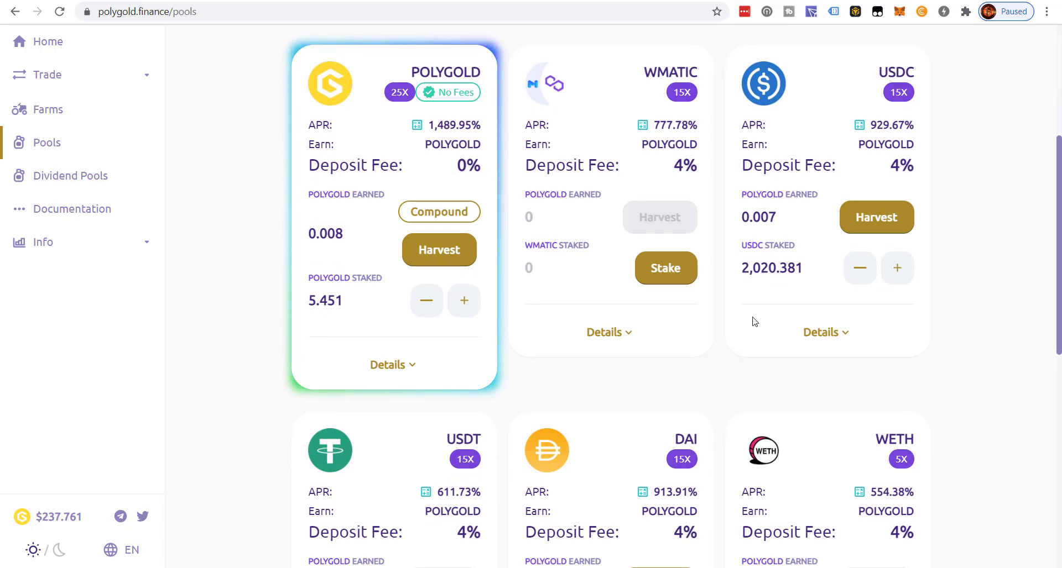
scroll(753, 317, down, 3)
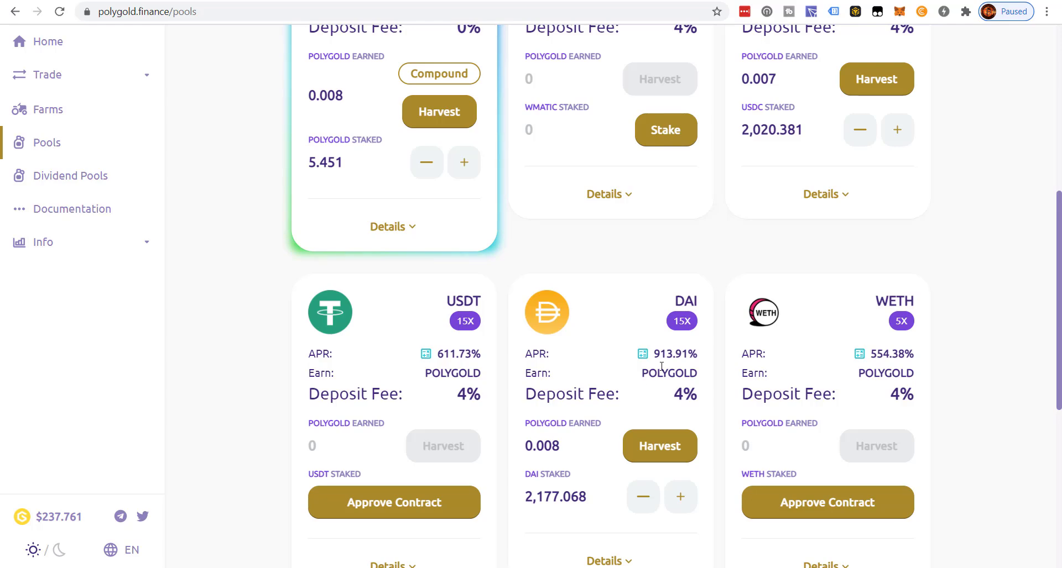
scroll(635, 376, up, 4)
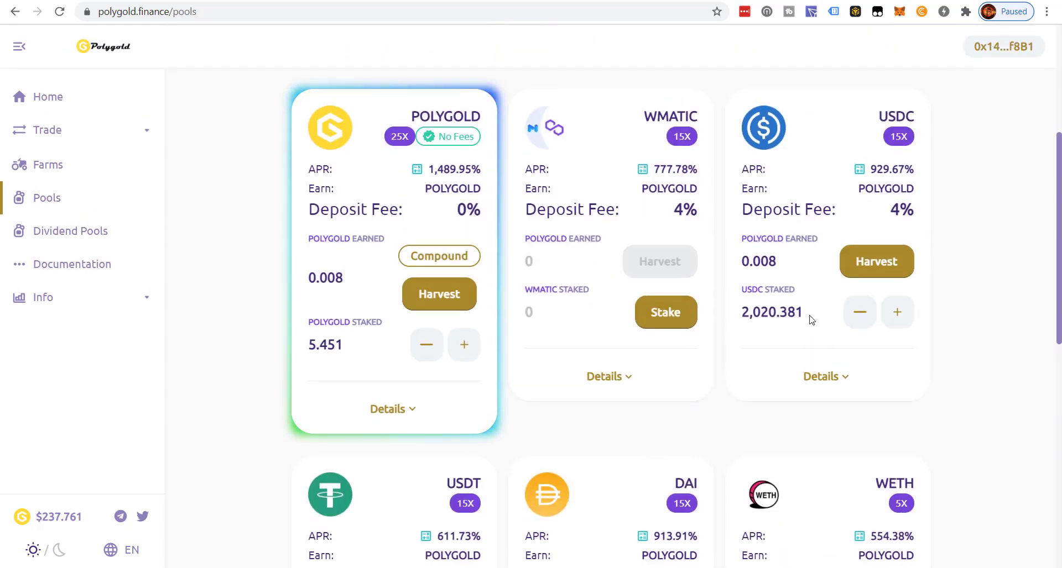
scroll(670, 367, down, 2)
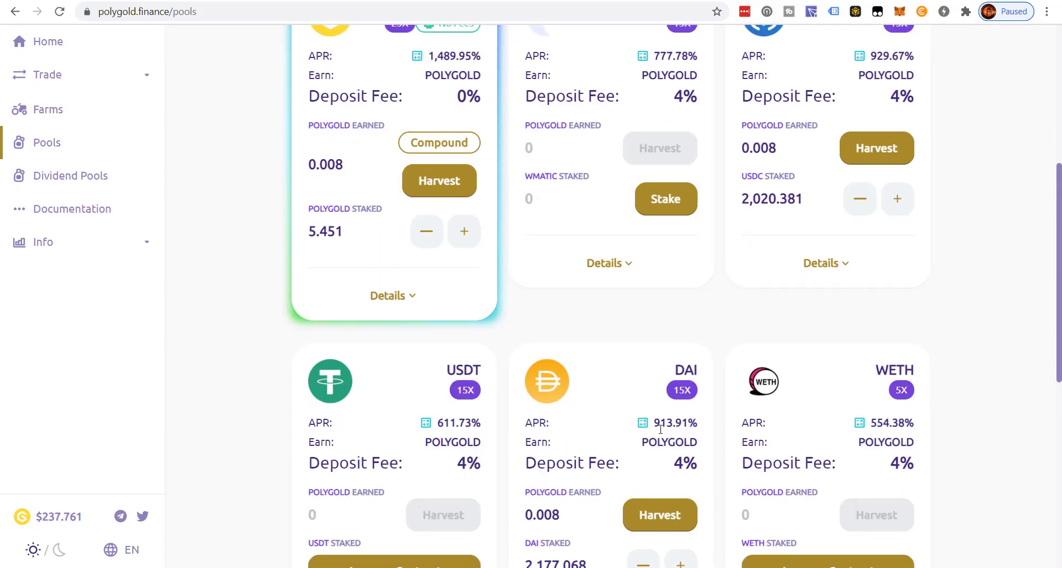
scroll(680, 424, up, 2)
scroll(672, 475, down, 2)
scroll(686, 435, down, 1)
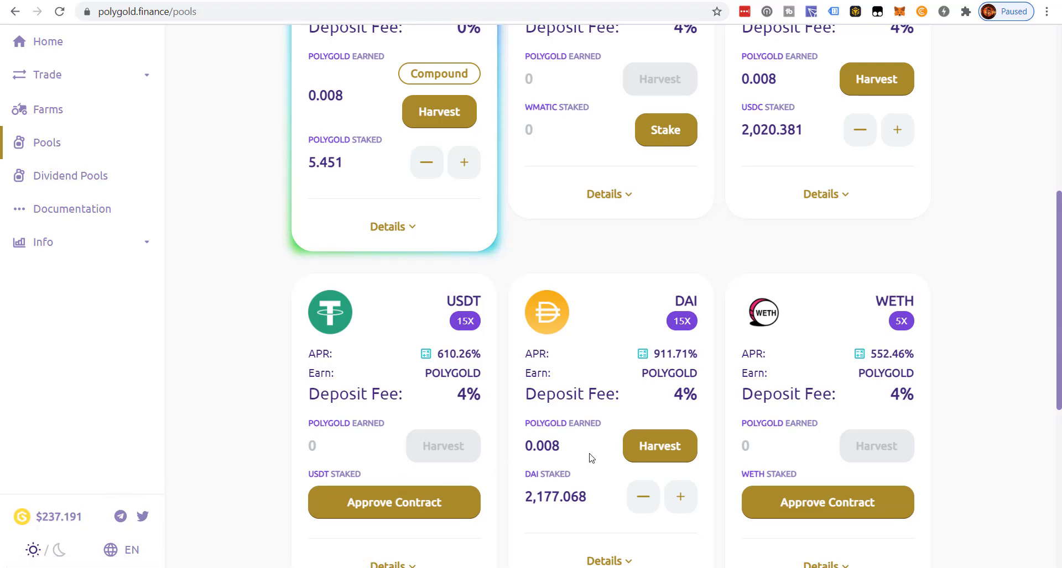
scroll(588, 457, up, 5)
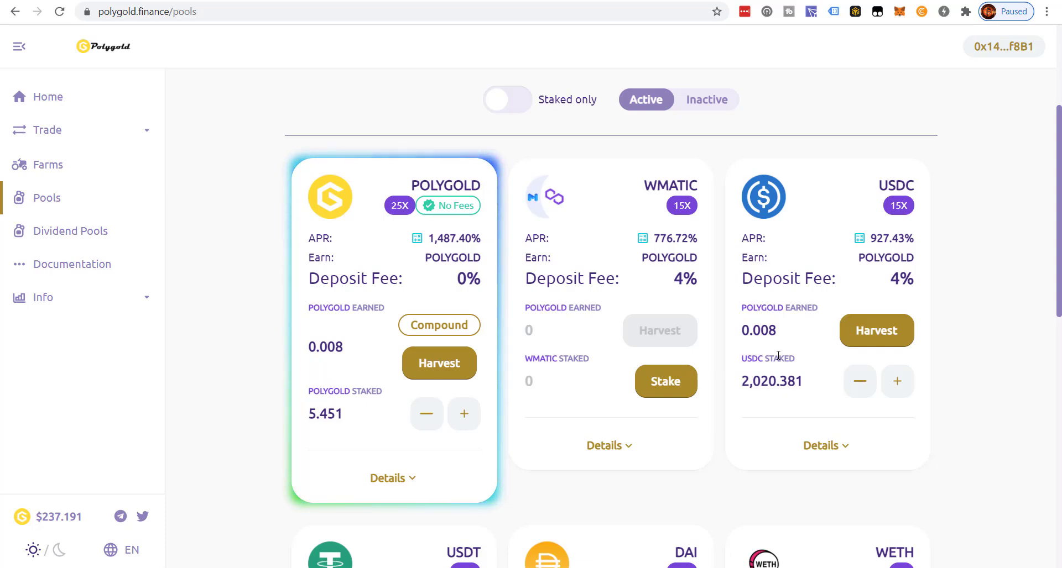
scroll(780, 358, down, 2)
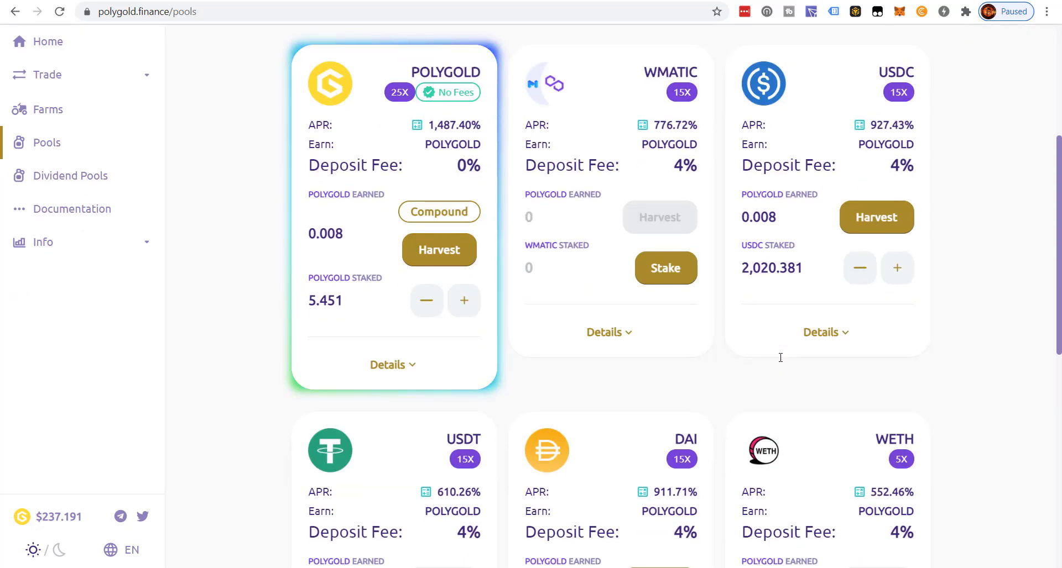
scroll(781, 358, down, 2)
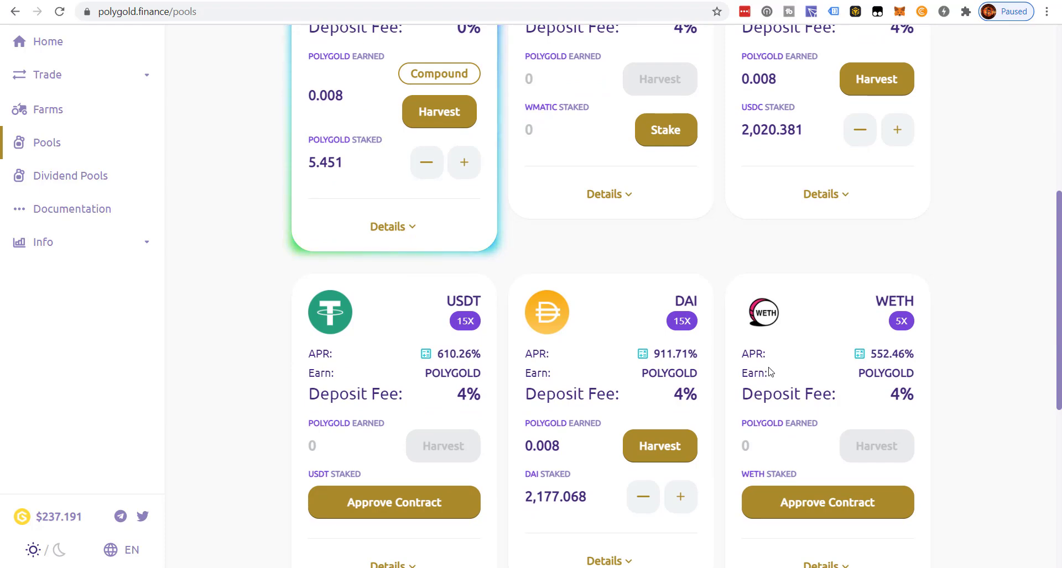
scroll(768, 369, up, 3)
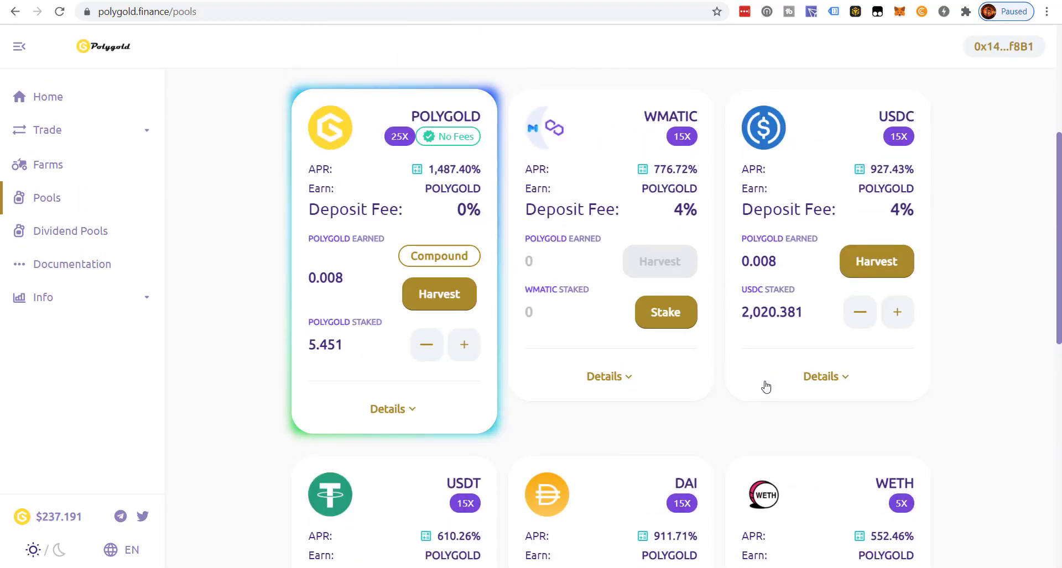
scroll(766, 387, down, 4)
scroll(763, 380, up, 4)
scroll(758, 327, down, 3)
scroll(757, 326, up, 5)
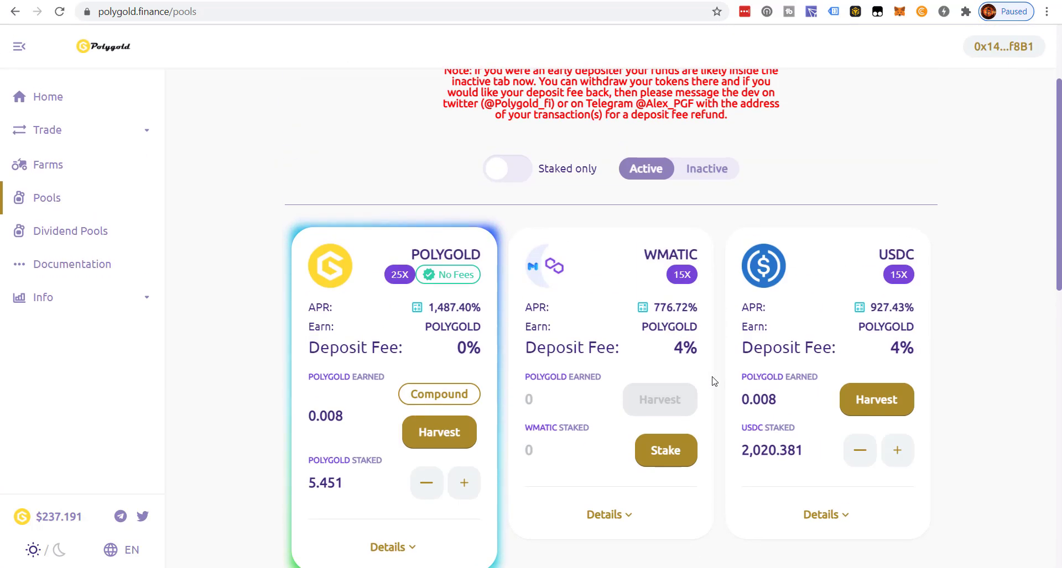
Deposit 1000 USDC into the PolyGold USDC pool and confirm the transaction in MetaMask.
scroll(746, 393, down, 2)
click(896, 339)
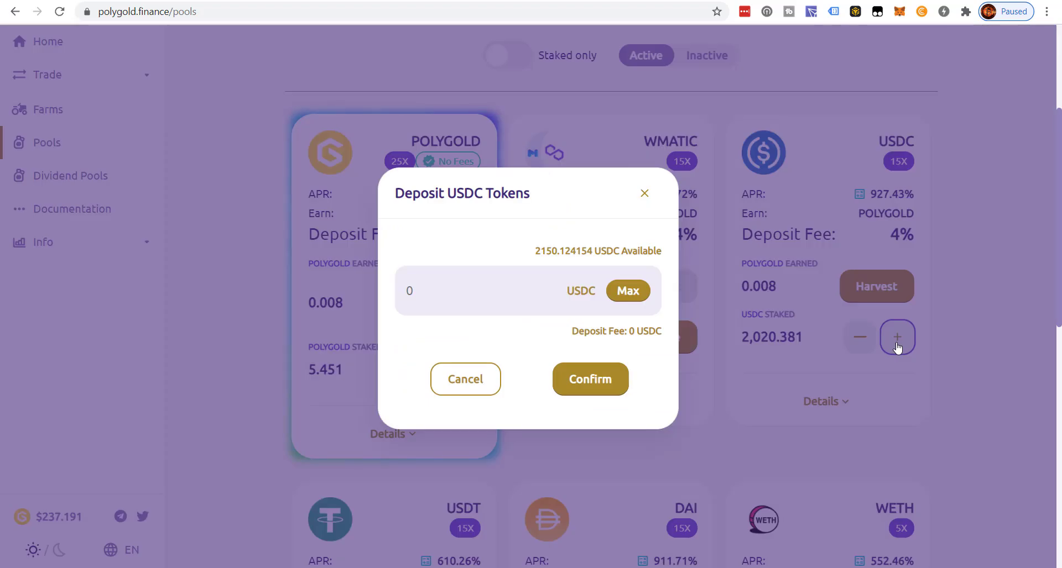
text(1000)
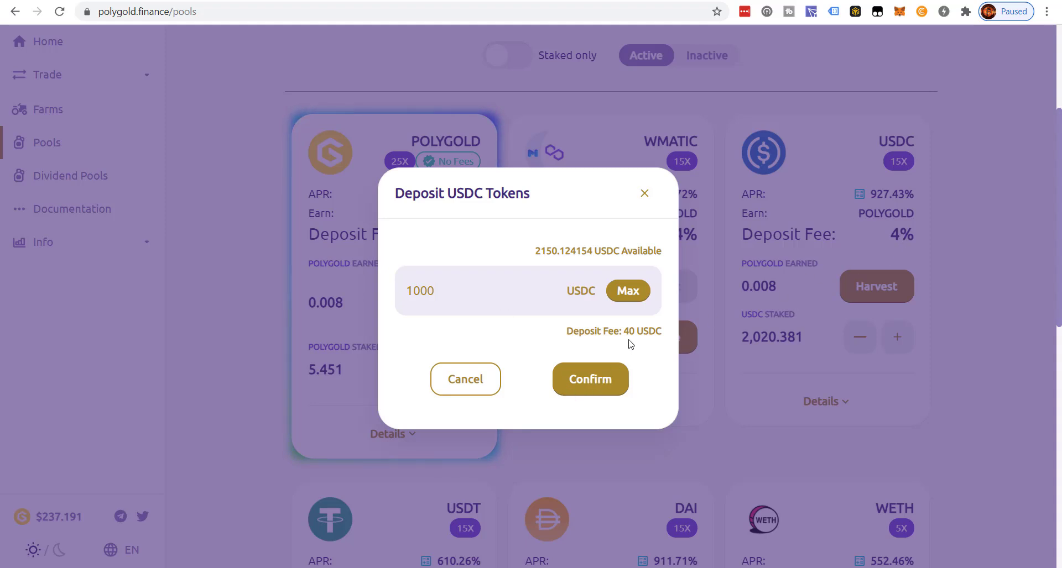
click(599, 376)
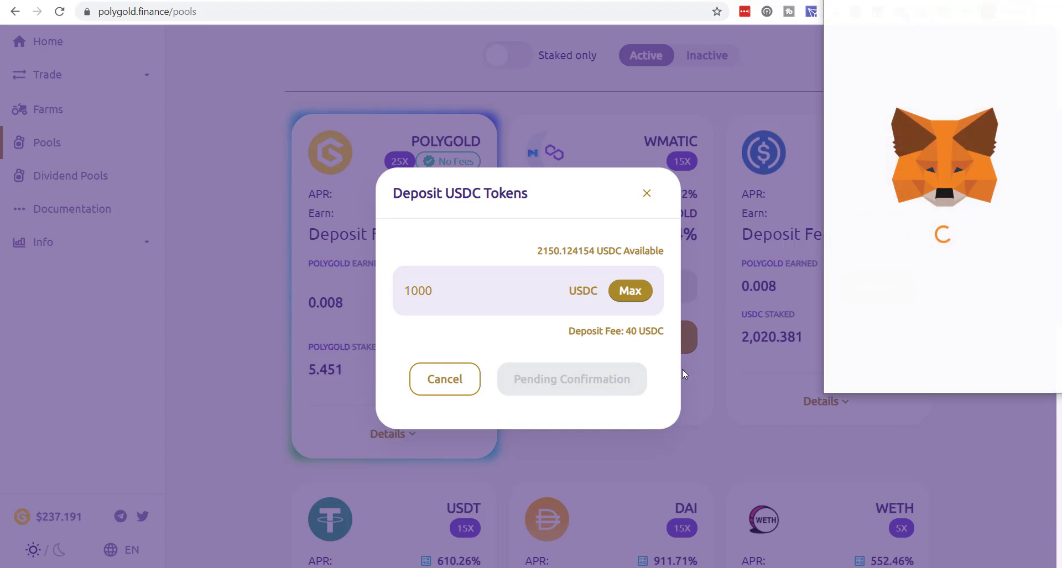
click(1023, 379)
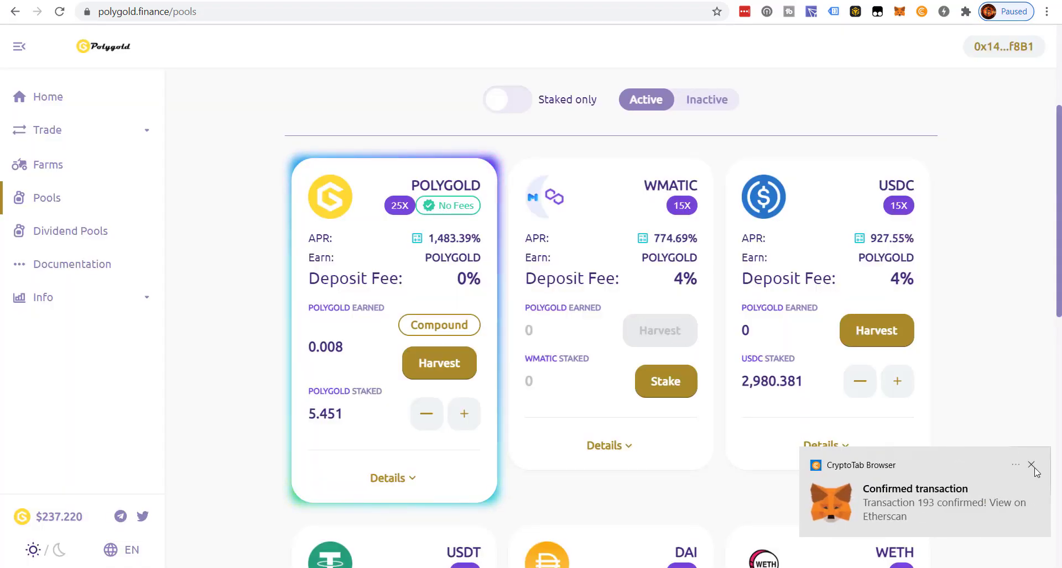
Check the USDC pool's staked amount and examine its ROI estimates by timeframe, closing the ROI table when done.
scroll(822, 415, down, 3)
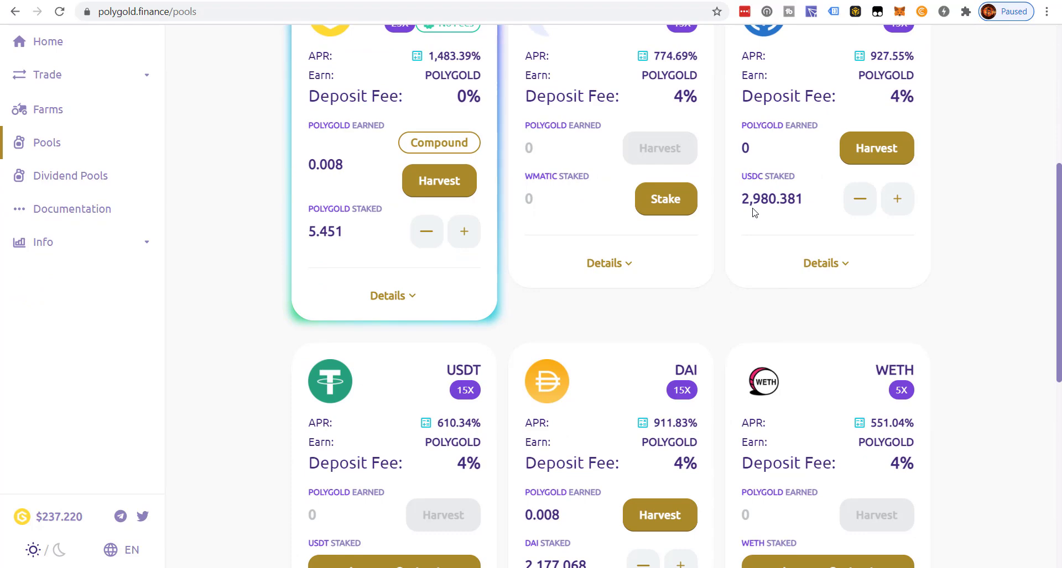
scroll(766, 248, up, 3)
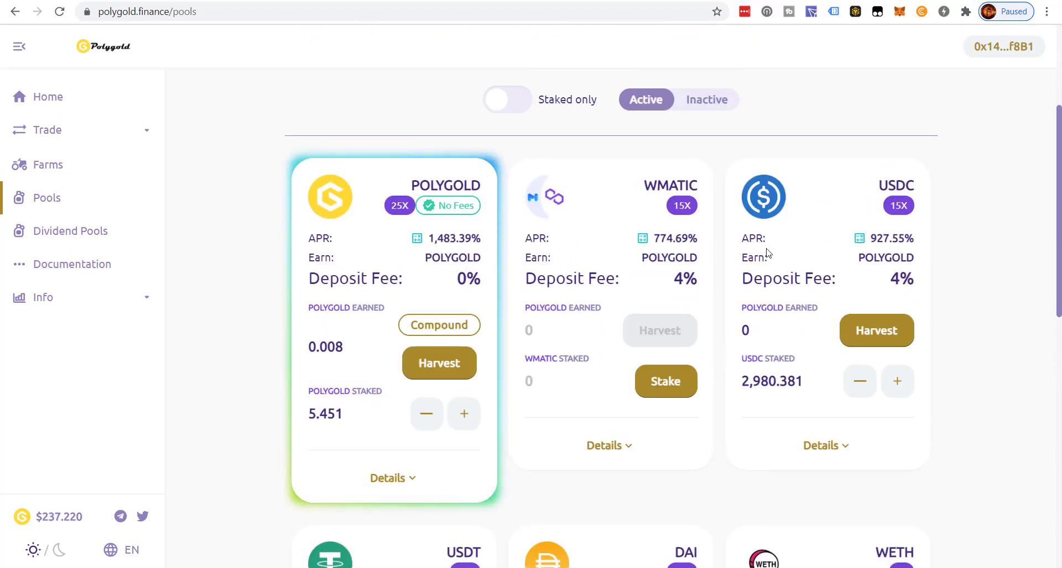
click(859, 238)
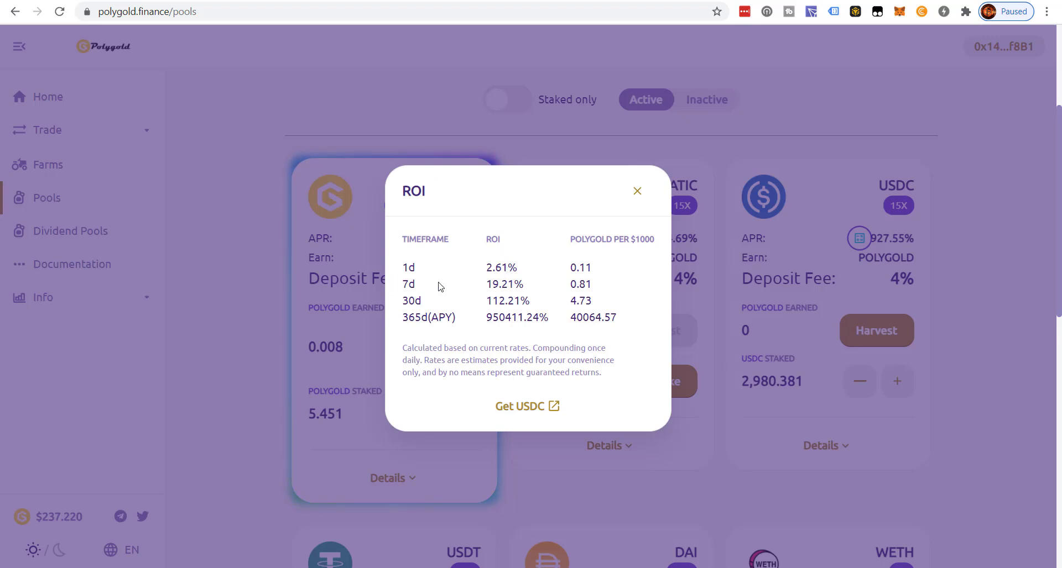
click(635, 192)
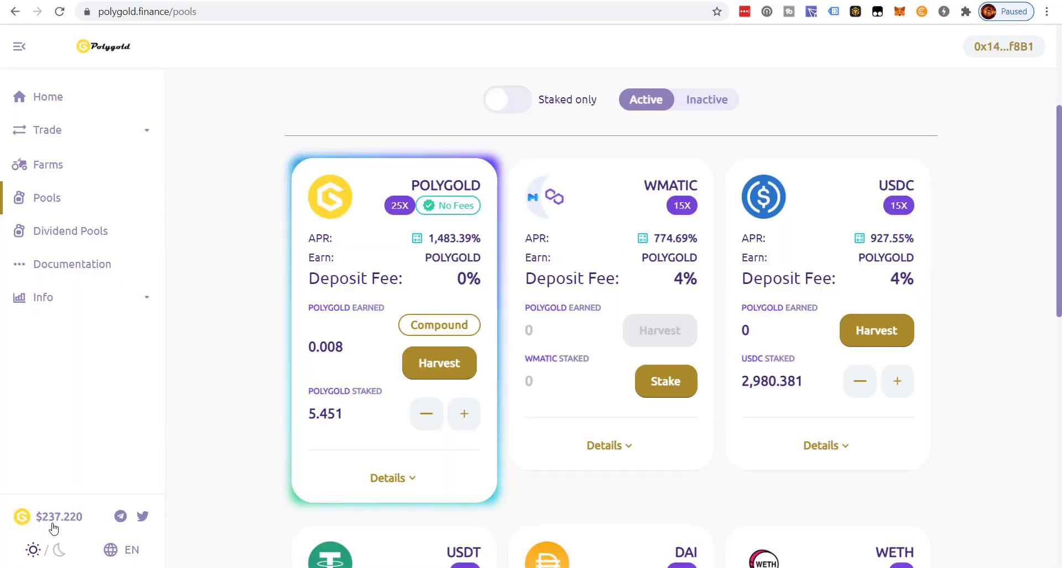
click(858, 239)
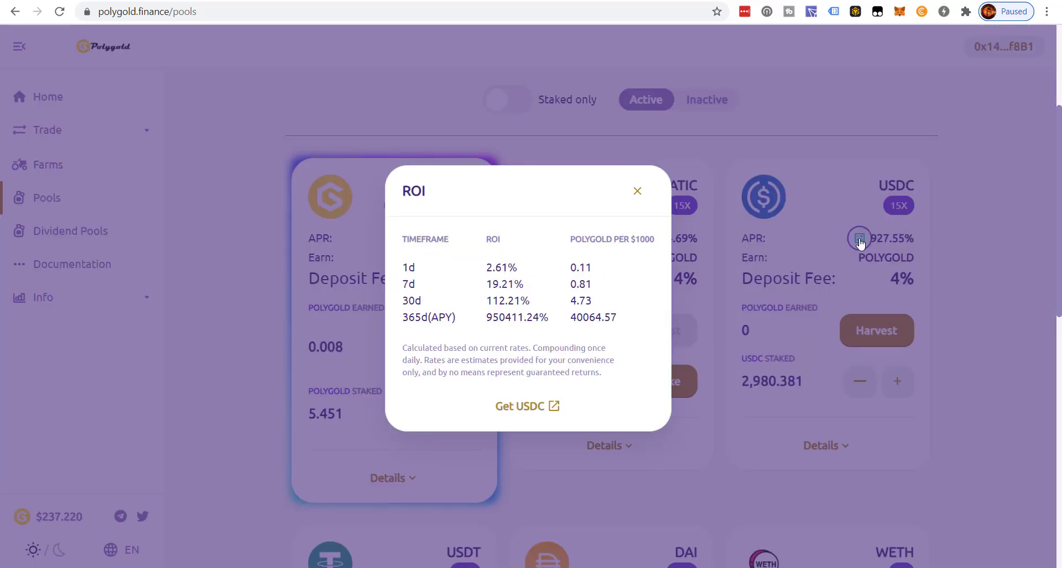
click(637, 192)
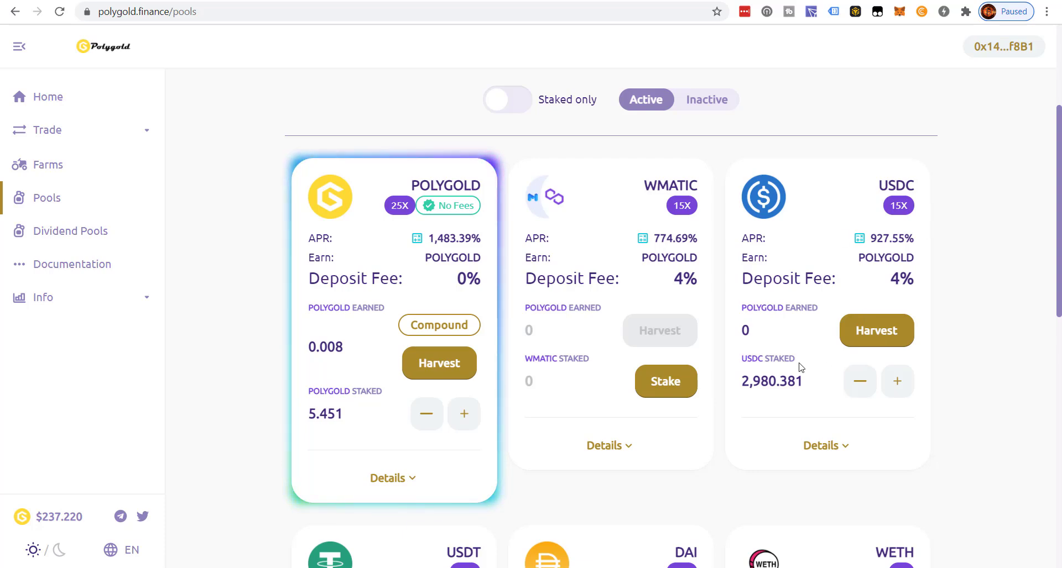
Examine the DAI pool's staked amount, details and ROI estimates, and return to the USDC pool.
scroll(801, 367, down, 3)
scroll(801, 360, up, 5)
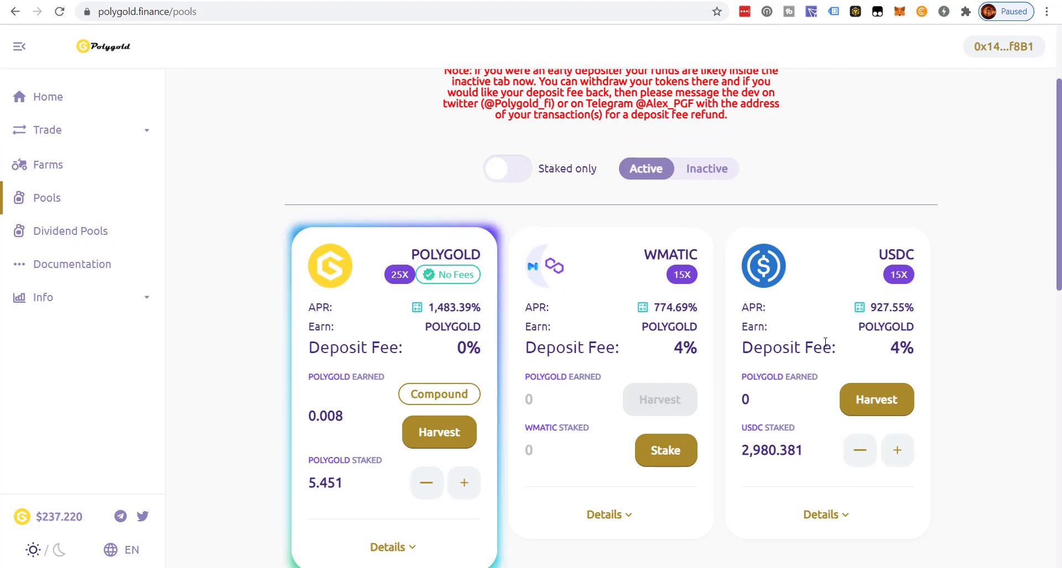
scroll(852, 327, down, 2)
scroll(493, 445, down, 4)
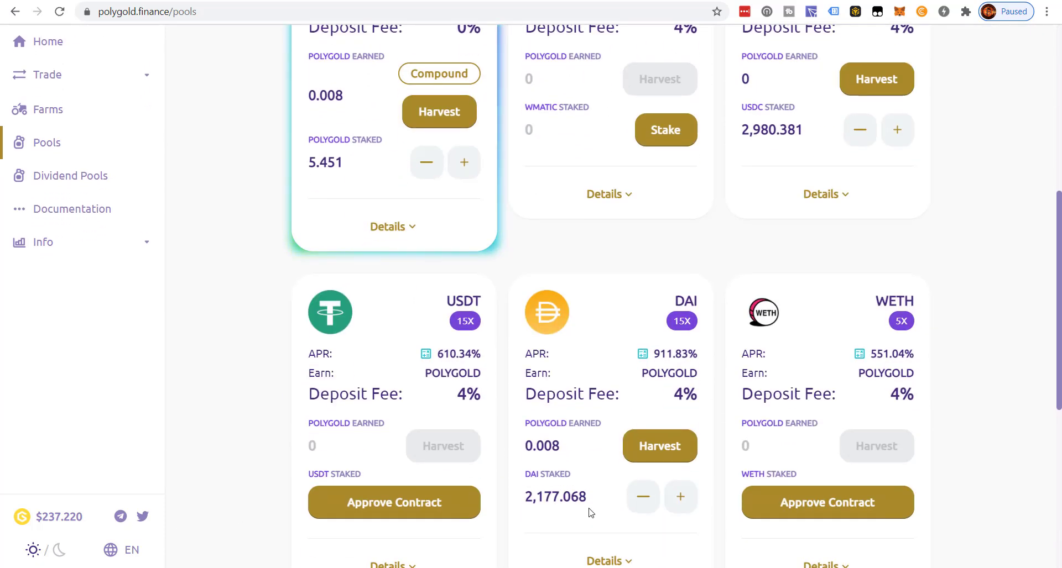
scroll(609, 505, down, 3)
click(625, 431)
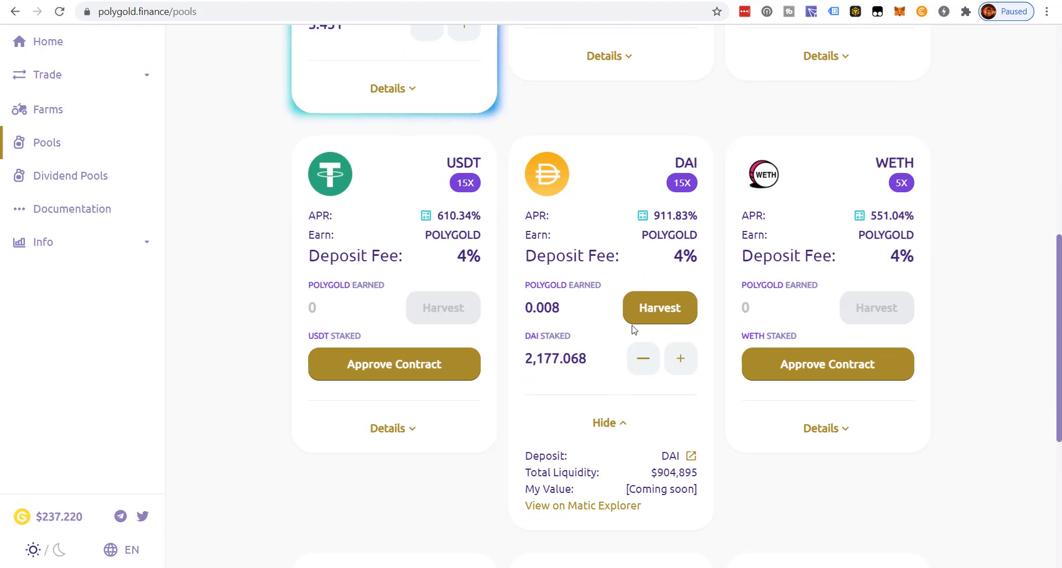
click(620, 425)
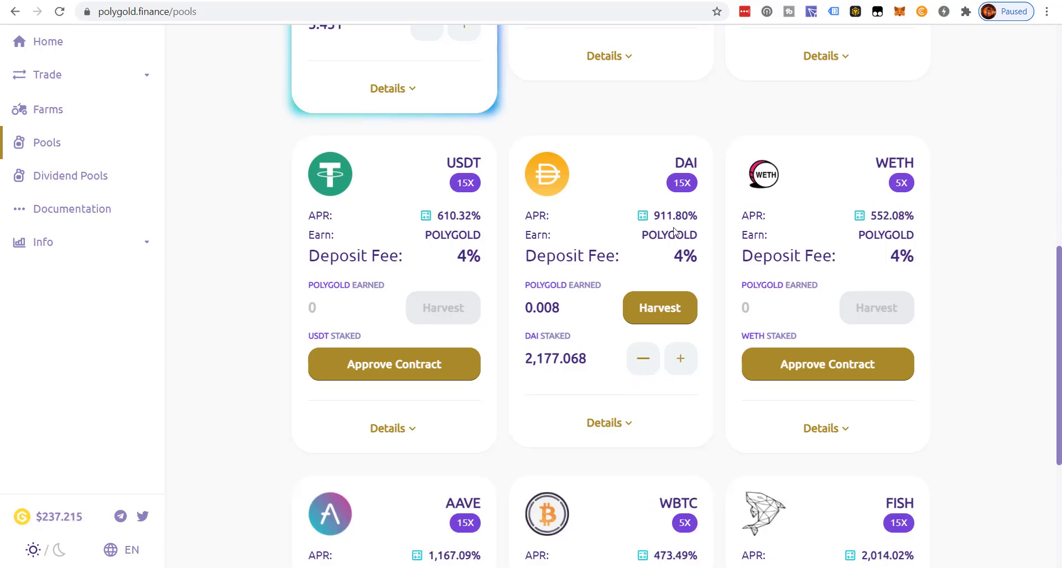
scroll(661, 259, up, 2)
click(643, 330)
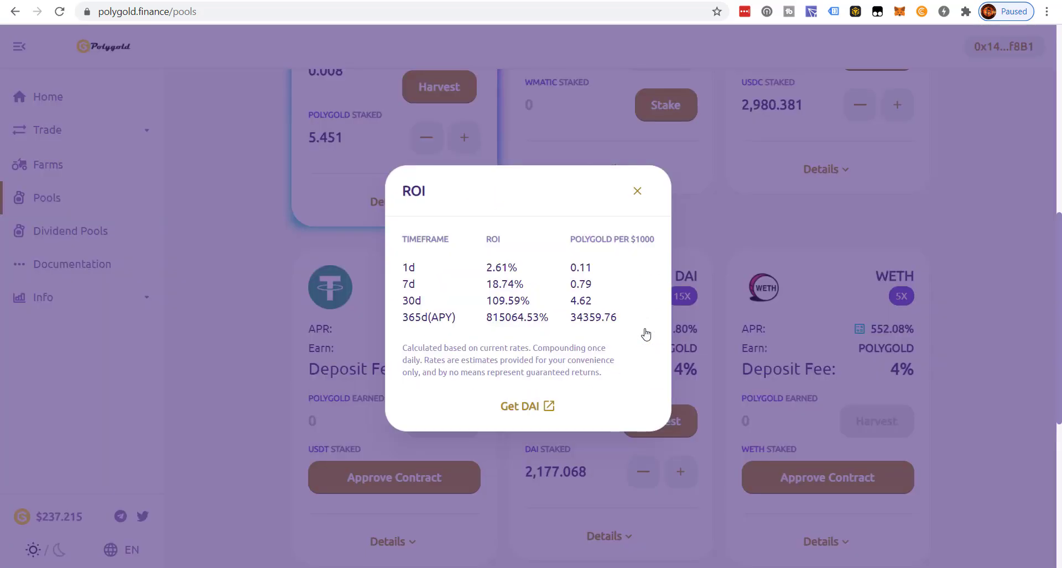
click(637, 191)
scroll(644, 347, up, 3)
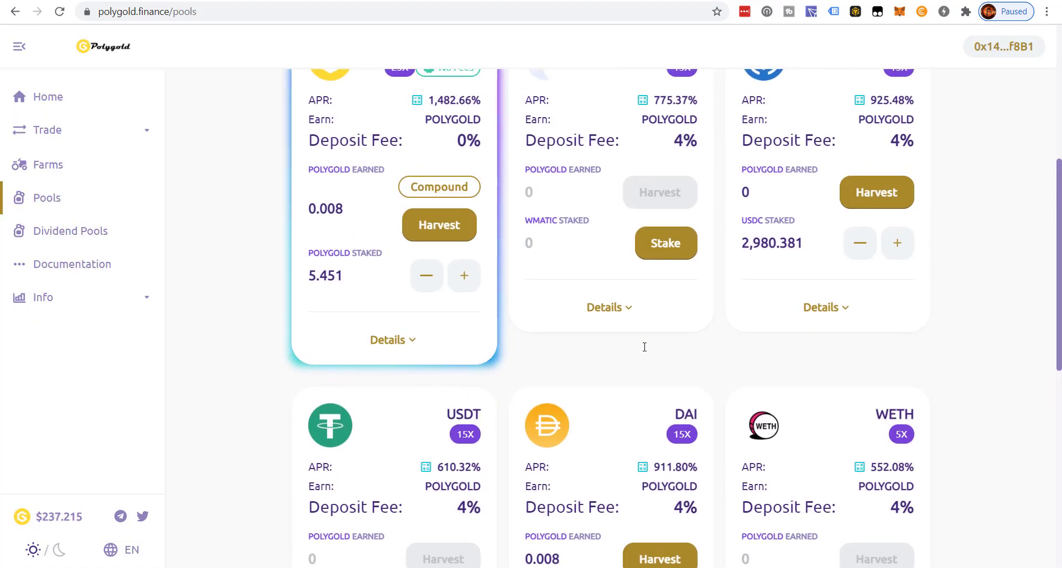
scroll(644, 347, up, 4)
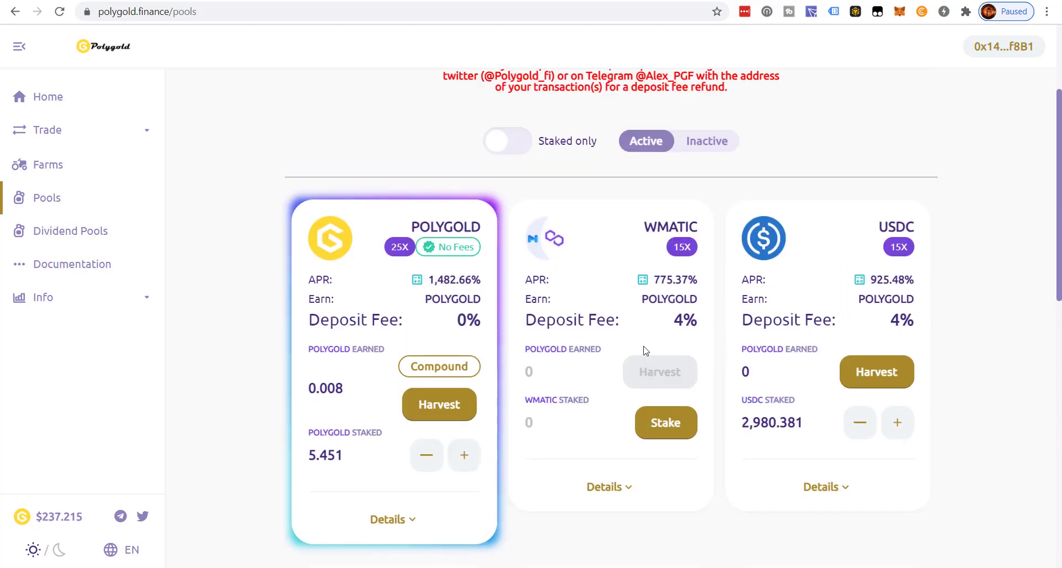
scroll(737, 341, down, 2)
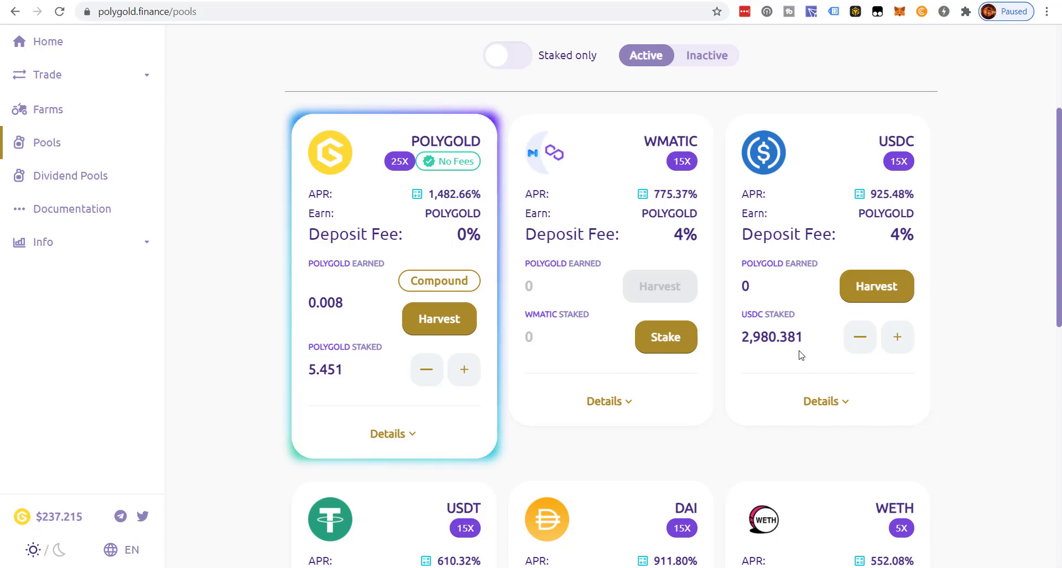
scroll(799, 356, up, 2)
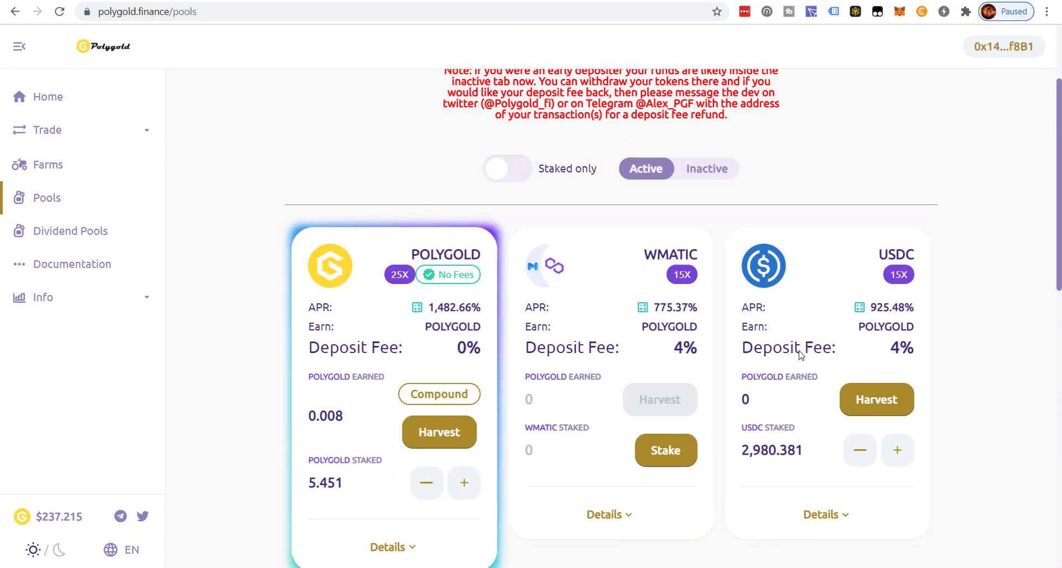
scroll(867, 339, down, 2)
scroll(553, 232, up, 5)
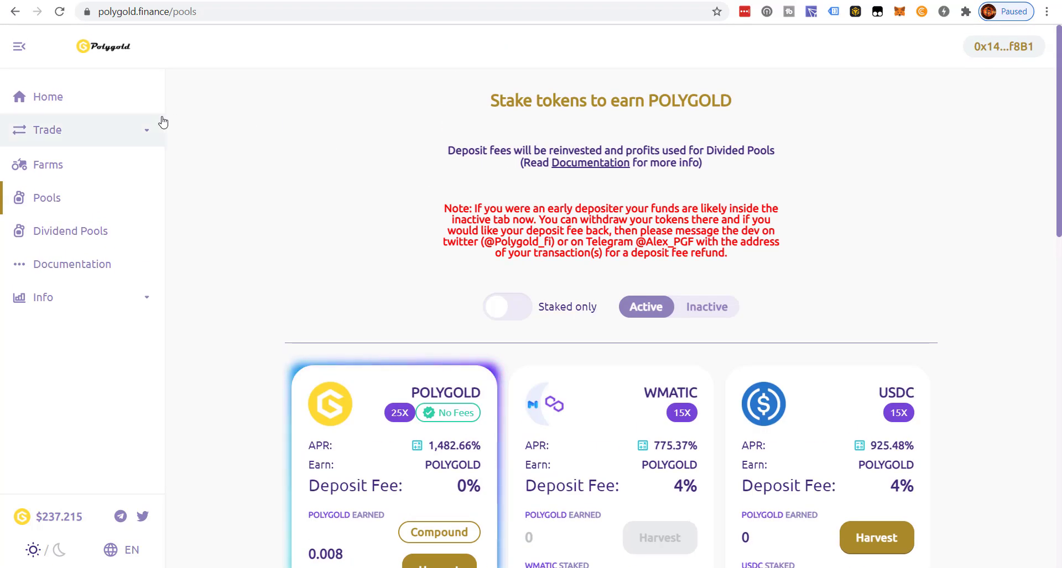
Harvest all pending POLYGOLD rewards from the PolyGold home page and confirm the transaction in MetaMask.
click(61, 109)
scroll(329, 340, down, 1)
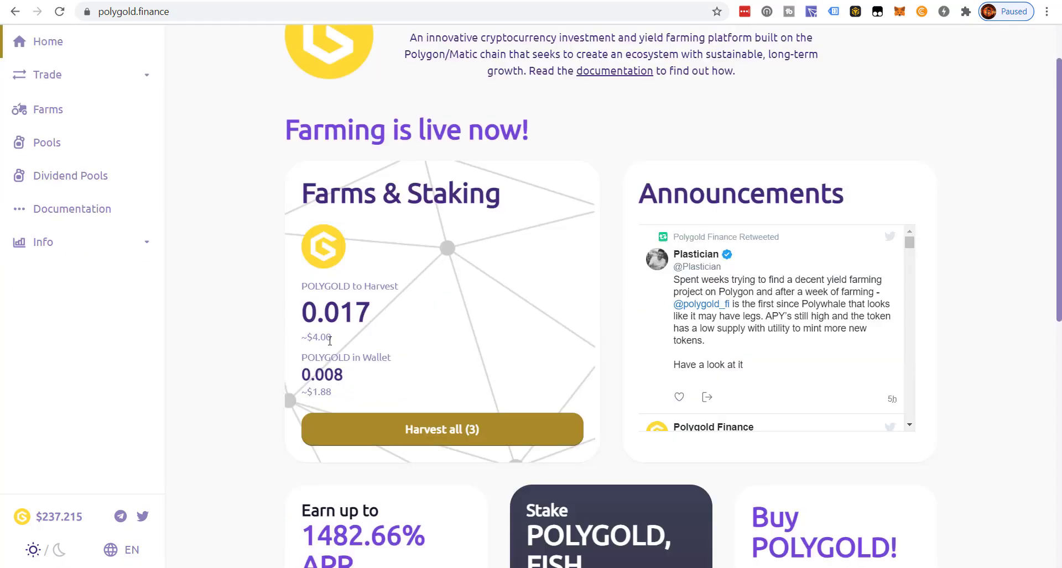
click(441, 429)
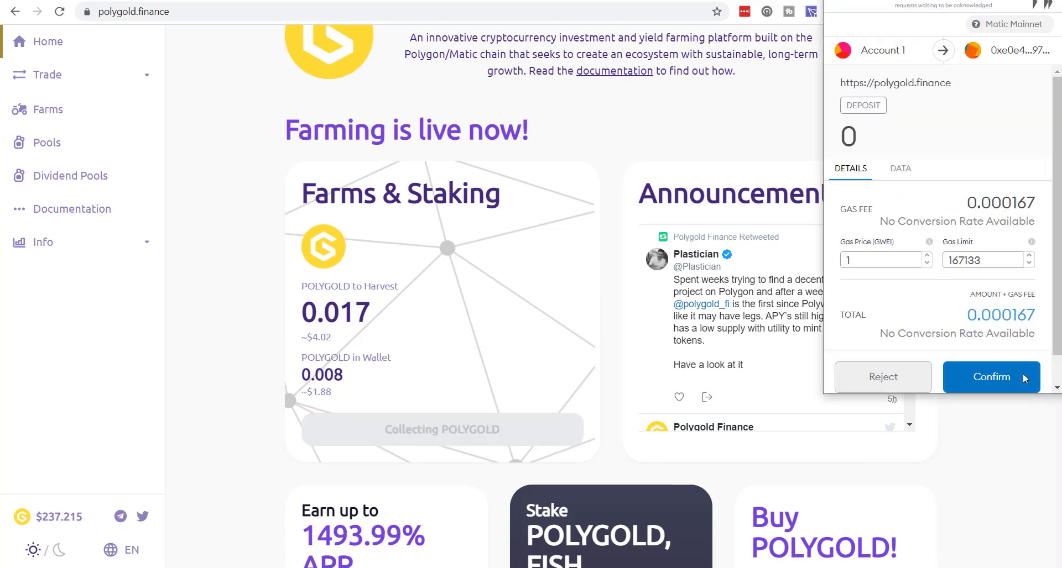
click(1023, 380)
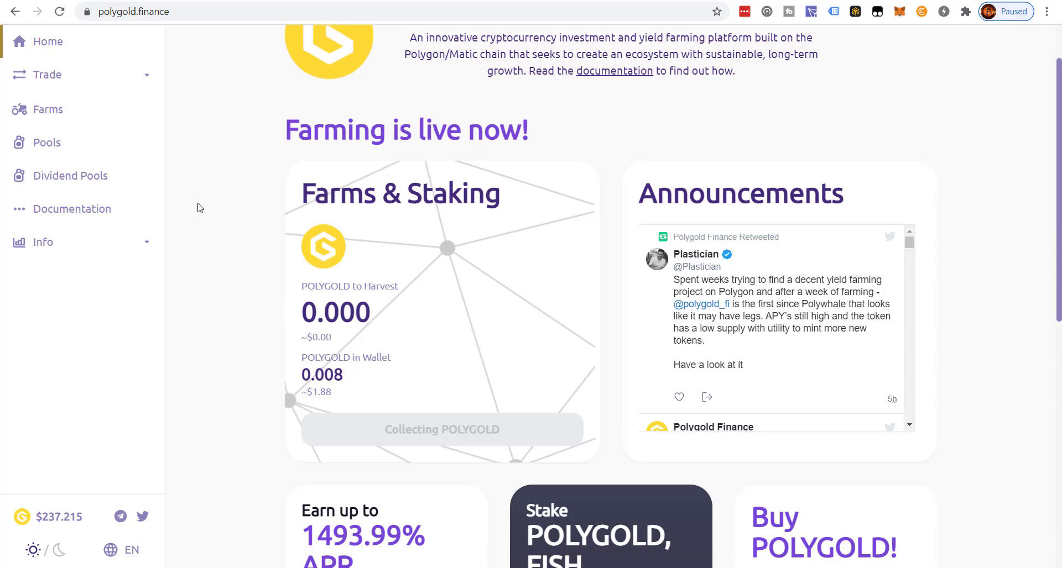
Switch to QuickSwap and set up a swap from POLYGOLD to DAI using the maximum available balance.
key(ctrl+Tab)
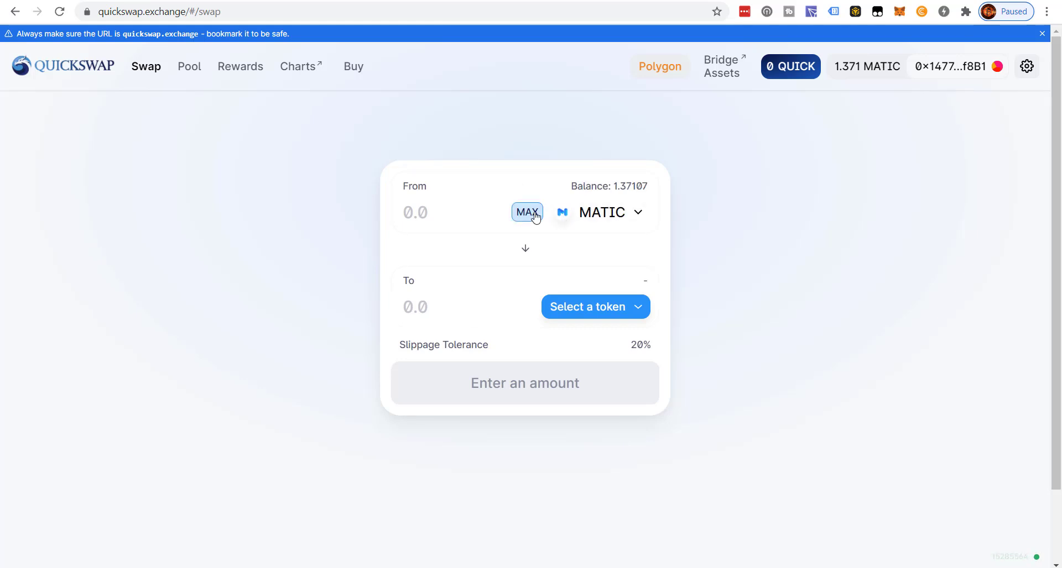
click(607, 213)
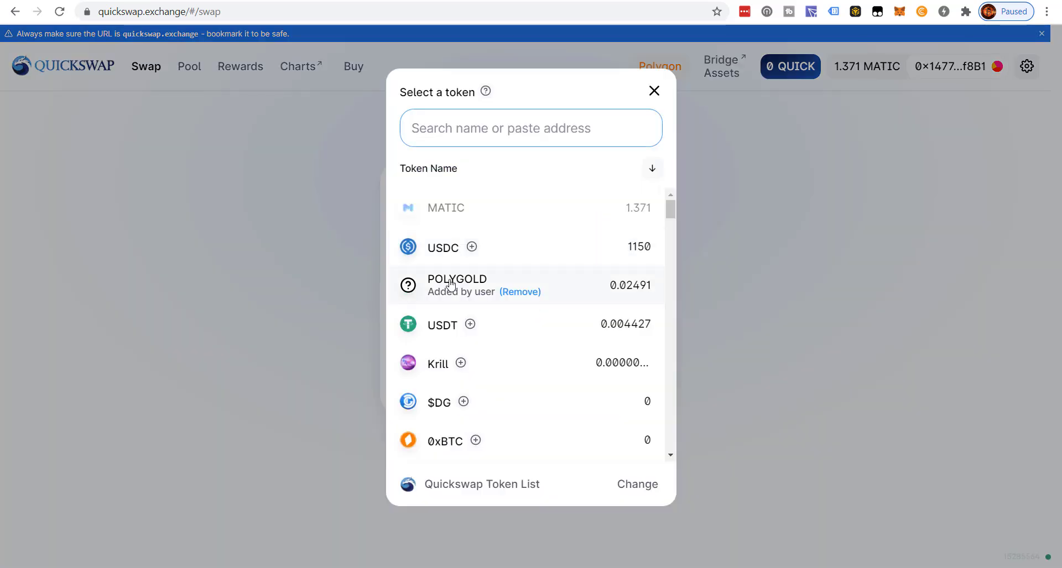
click(451, 285)
click(573, 310)
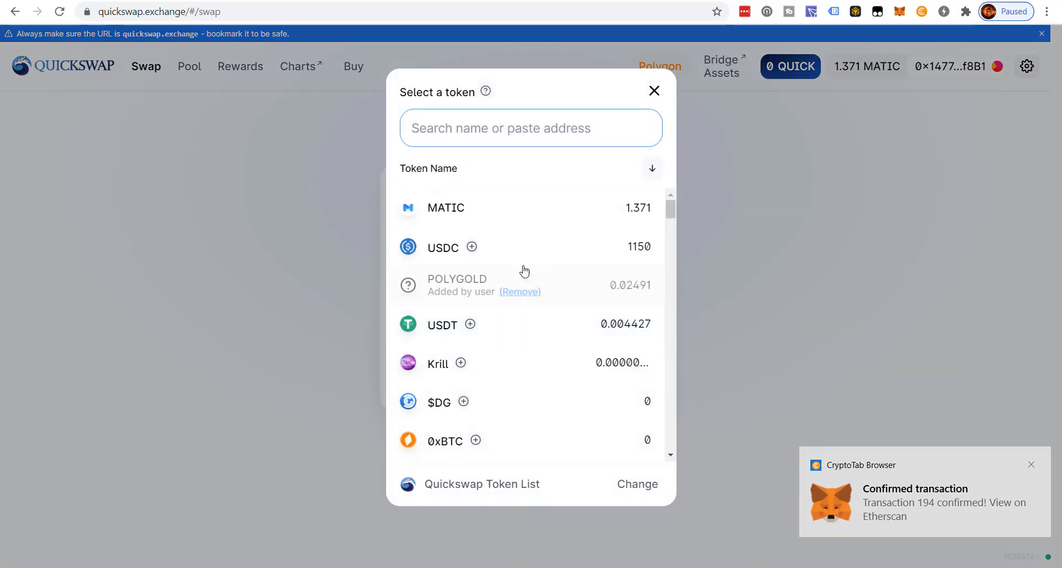
click(447, 258)
click(603, 307)
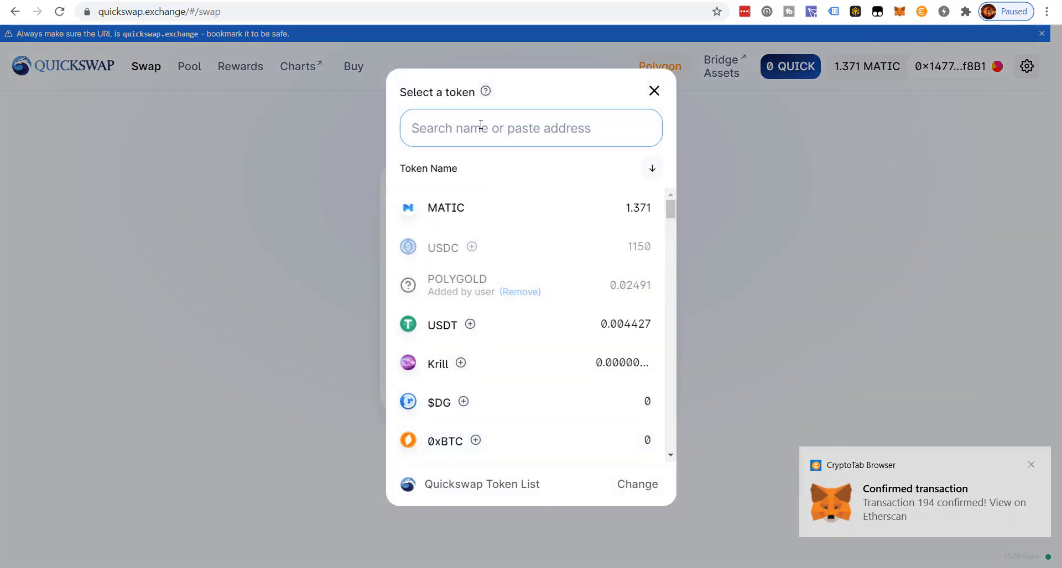
text(da)
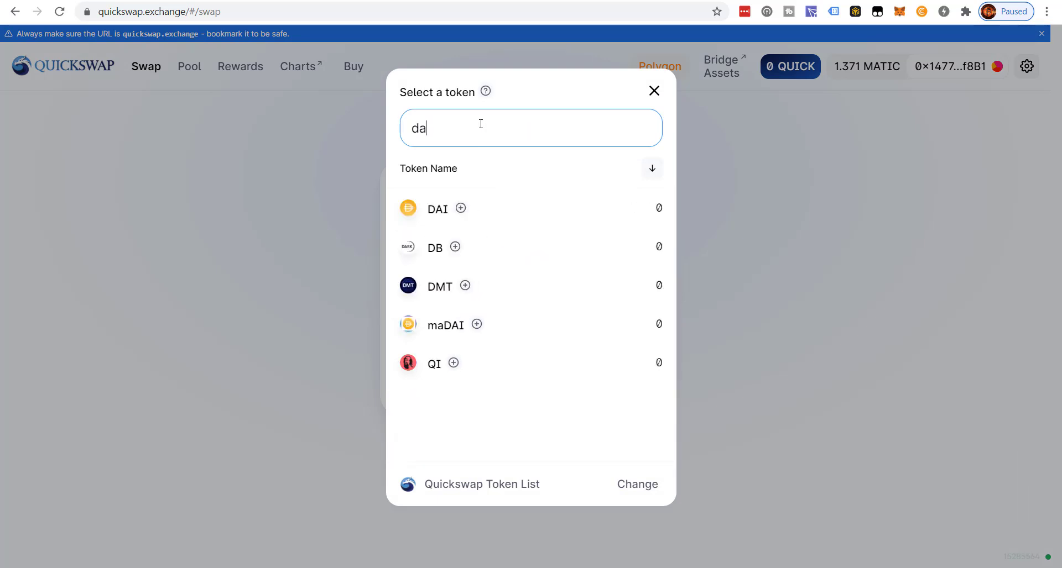
click(434, 210)
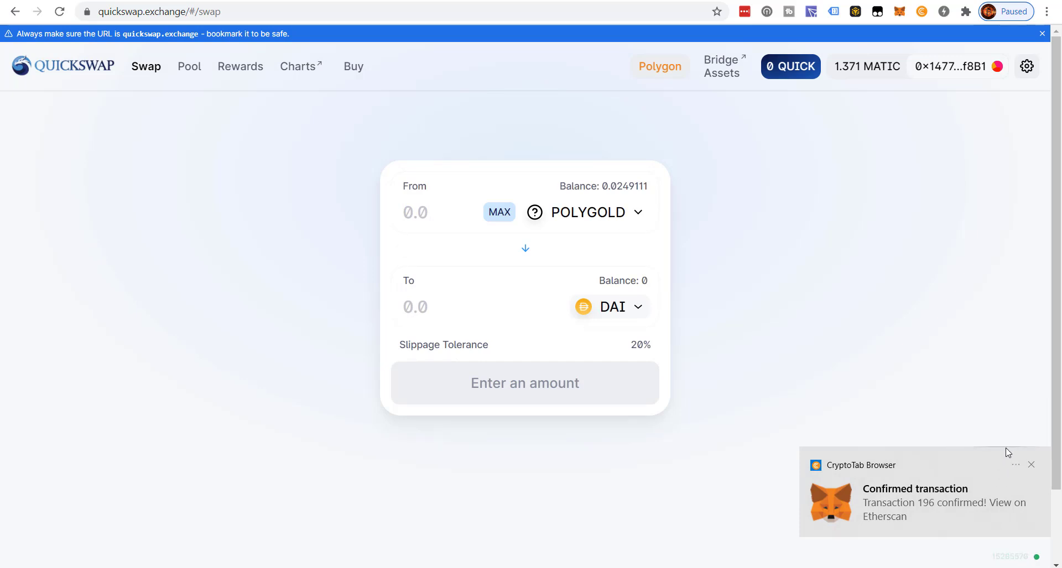
click(499, 213)
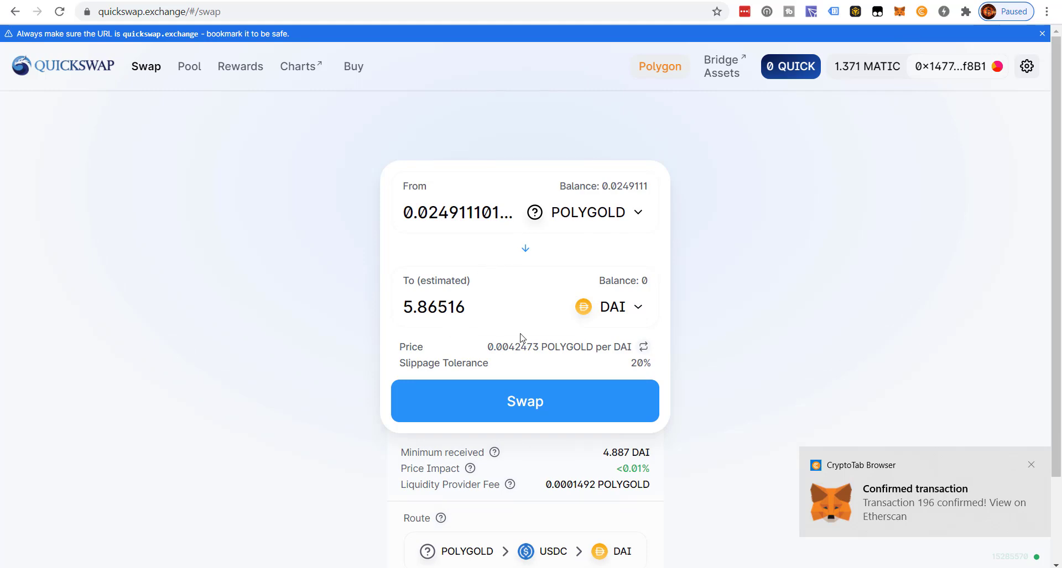
click(510, 409)
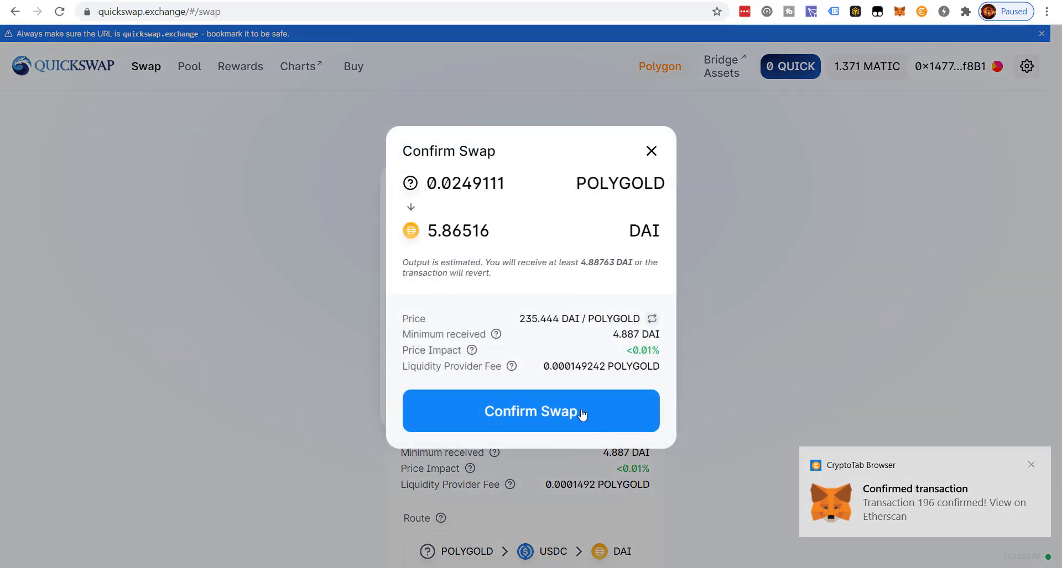
click(583, 418)
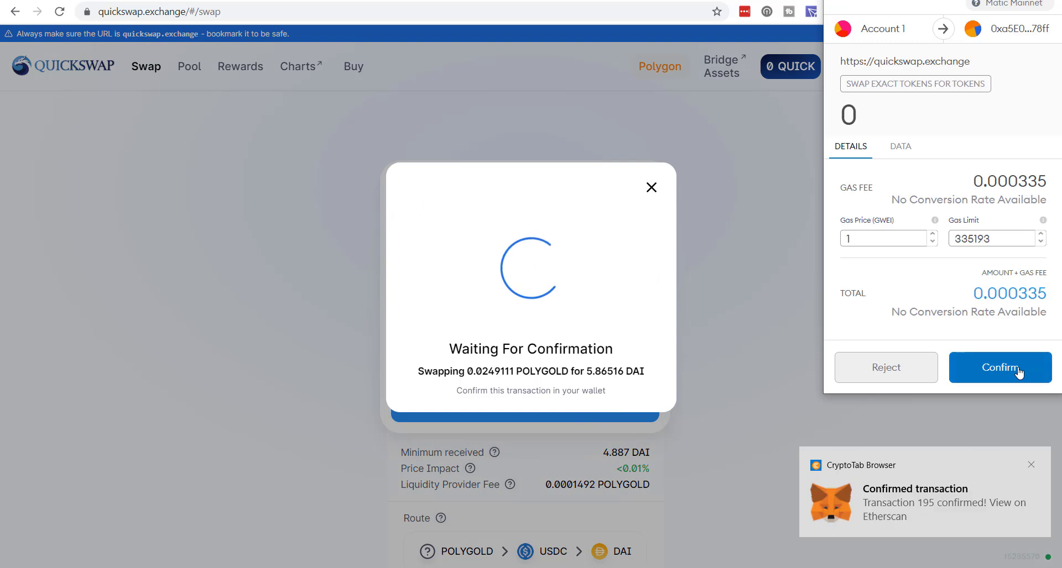
click(1018, 373)
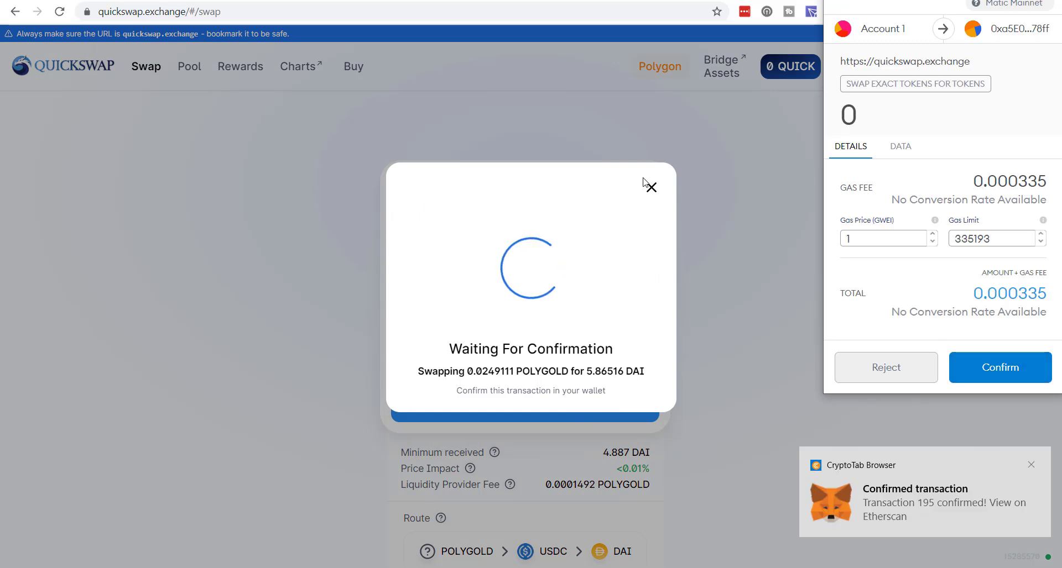
click(647, 188)
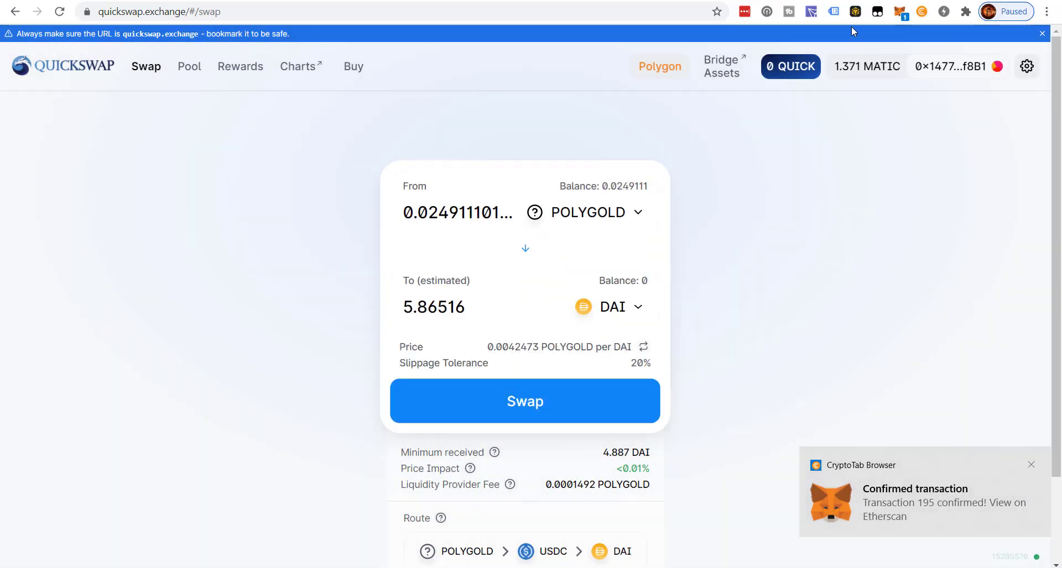
click(898, 13)
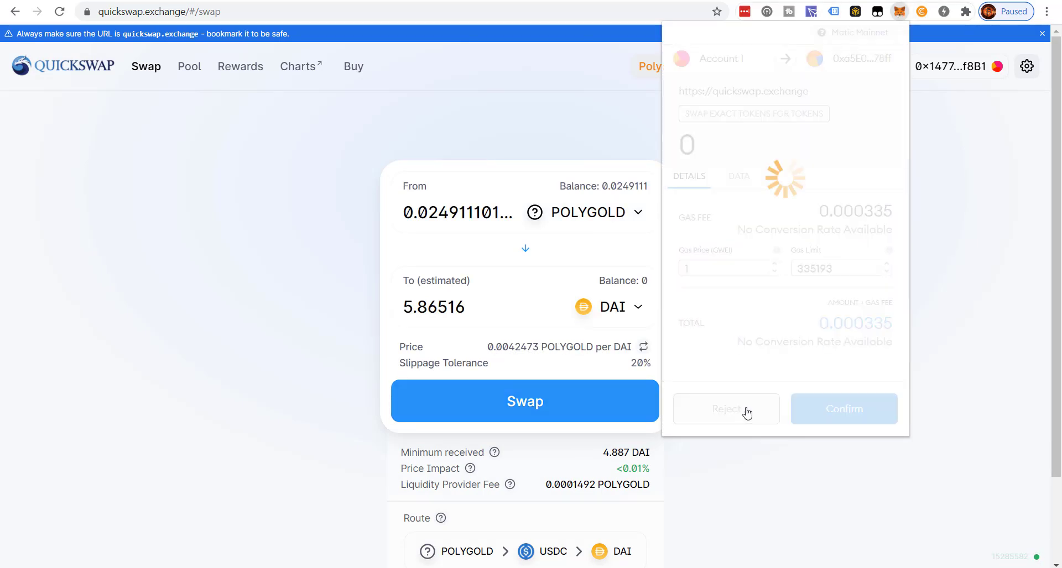
click(746, 412)
click(588, 404)
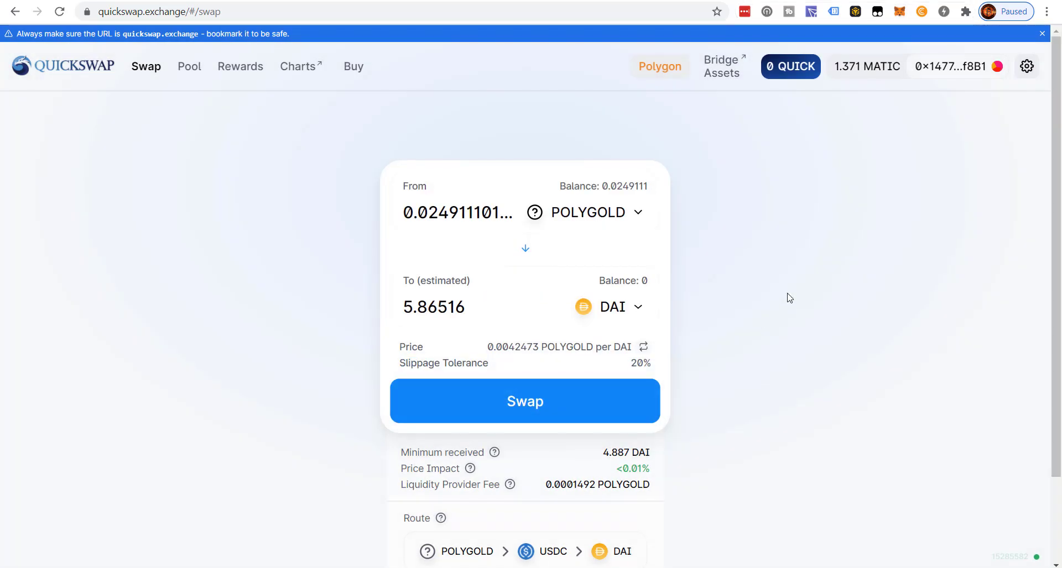
click(580, 219)
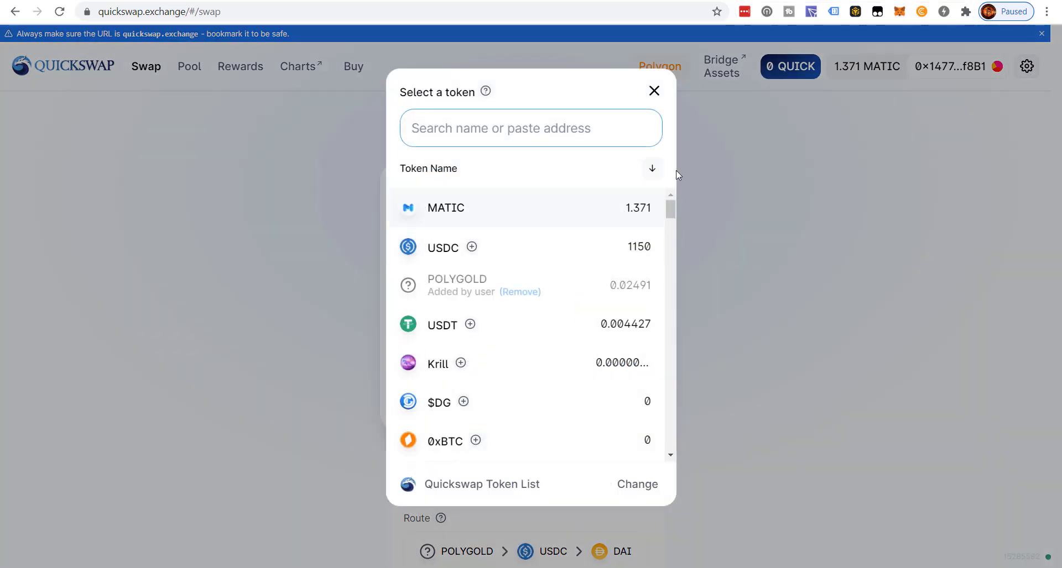
click(774, 171)
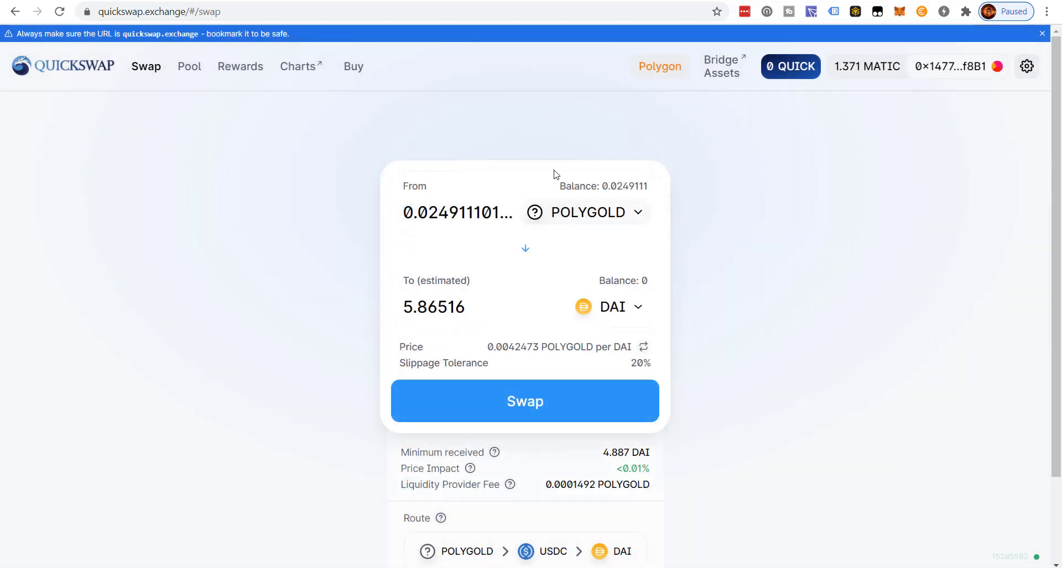
Submit the swap of 0.0249111 POLYGOLD to DAI, confirm it in MetaMask and close the submission notice.
click(532, 412)
click(549, 414)
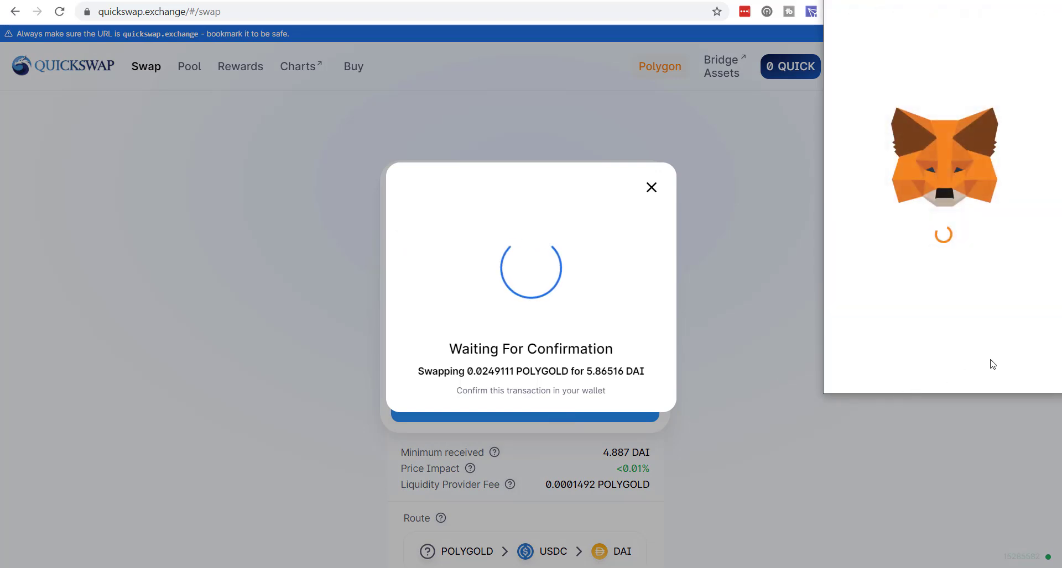
click(1003, 369)
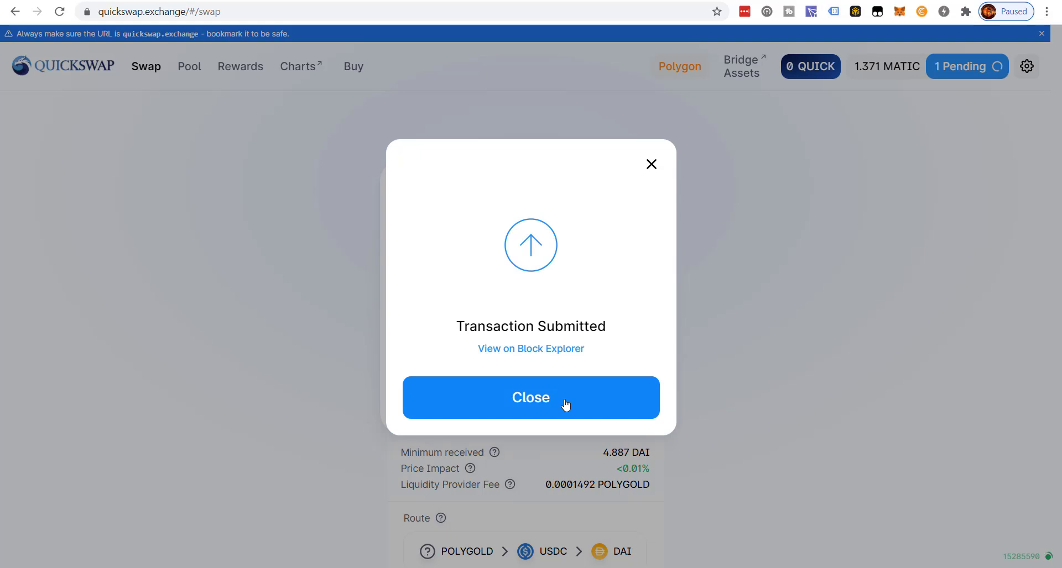
click(565, 406)
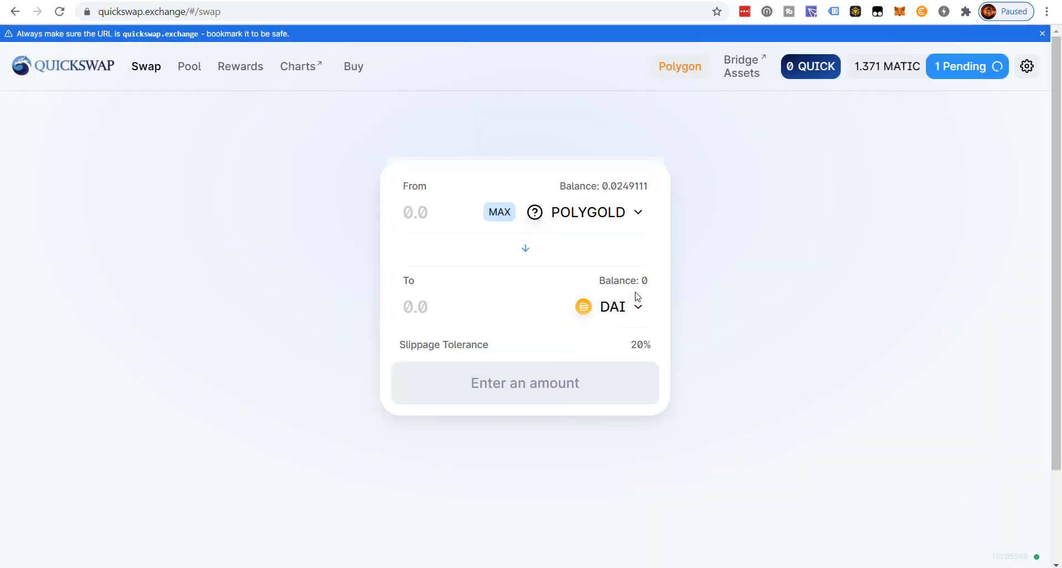
Return to PolyGold's pools, deposit the maximum available DAI into the DAI pool, confirm it in MetaMask and close the deposit dialog and notifications.
key(ctrl+Tab)
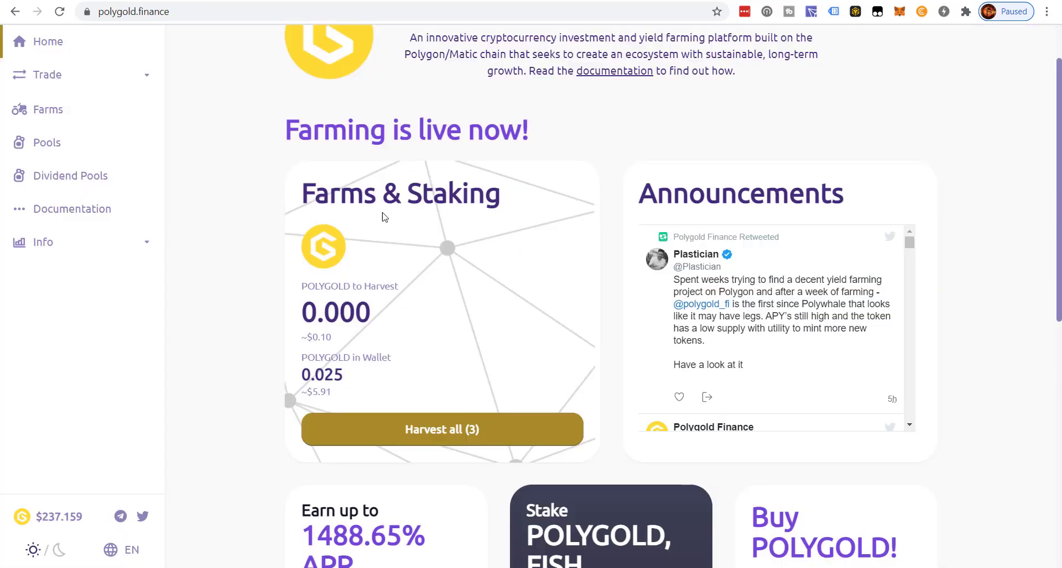
click(48, 142)
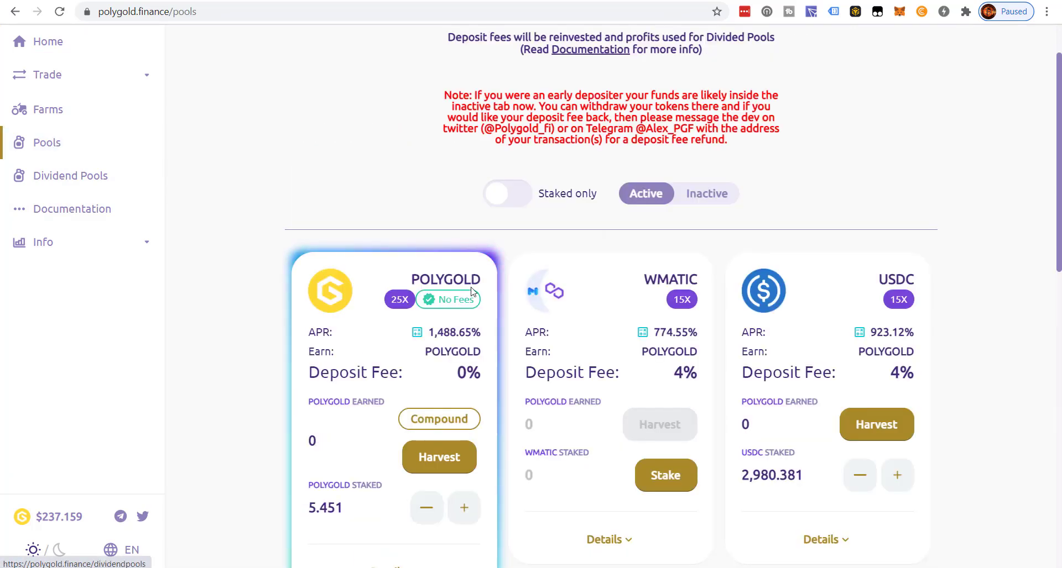
scroll(471, 291, down, 5)
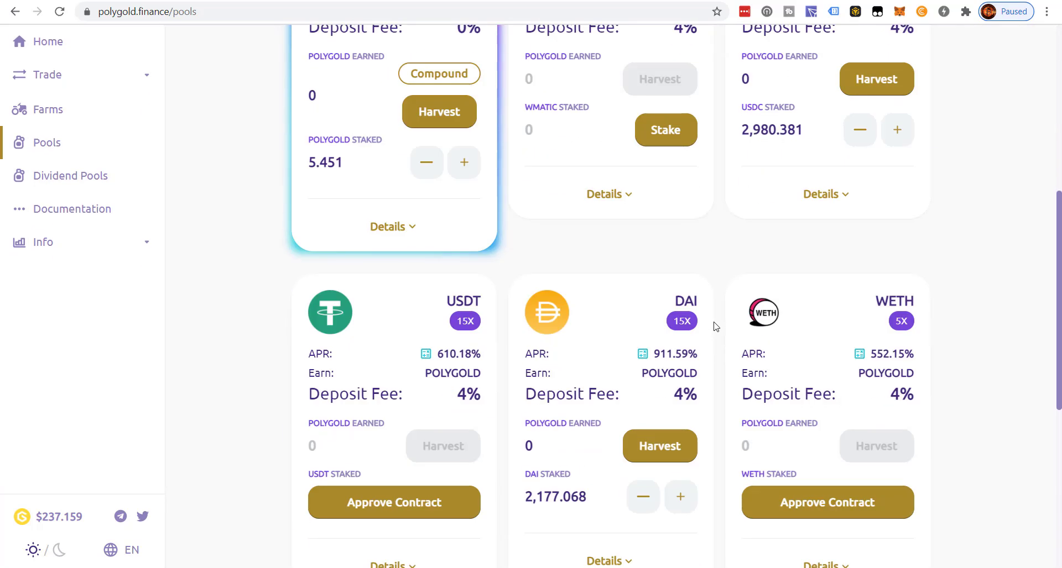
click(679, 499)
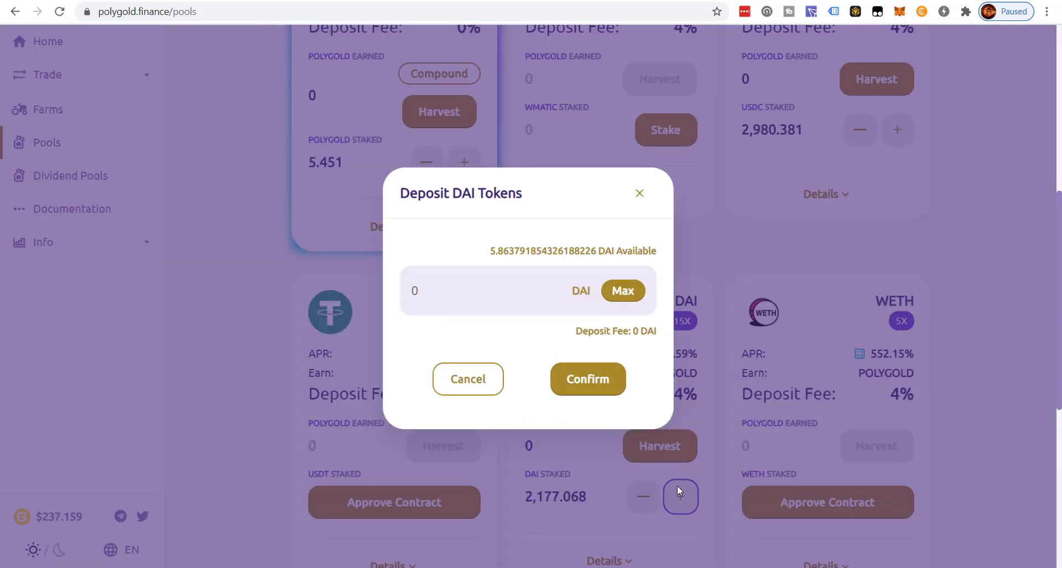
click(633, 292)
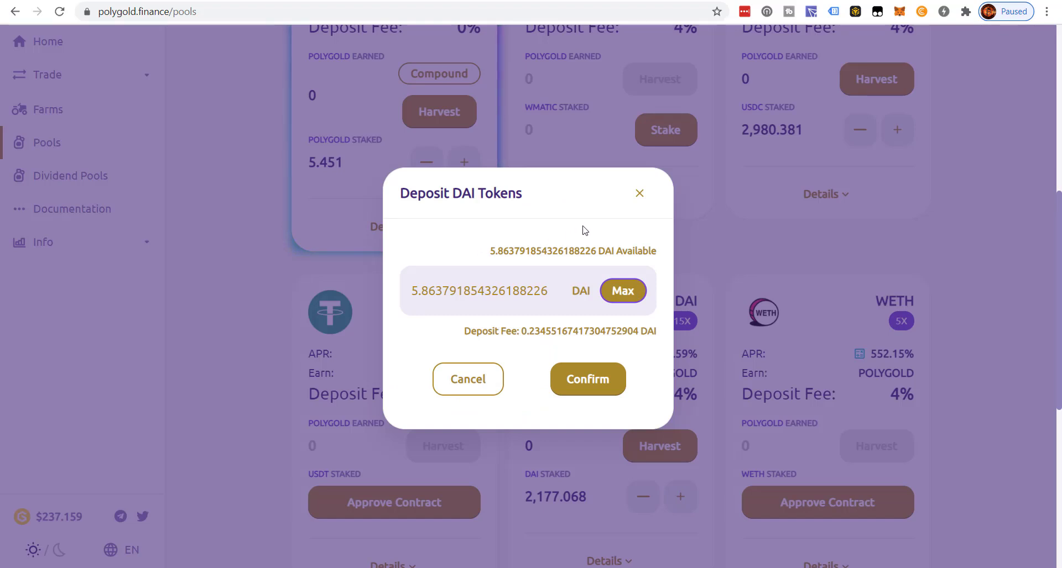
click(604, 382)
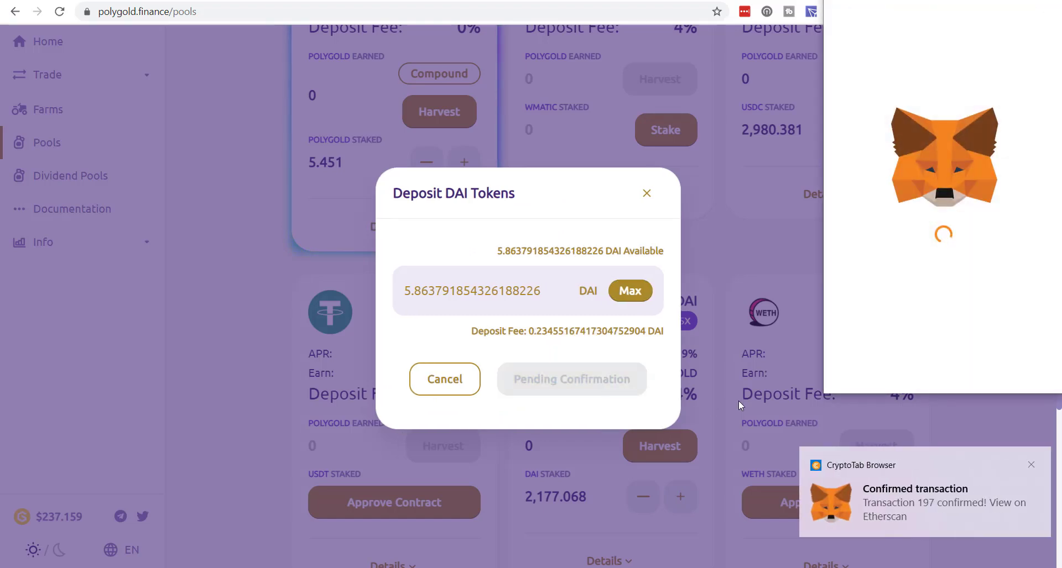
click(1024, 370)
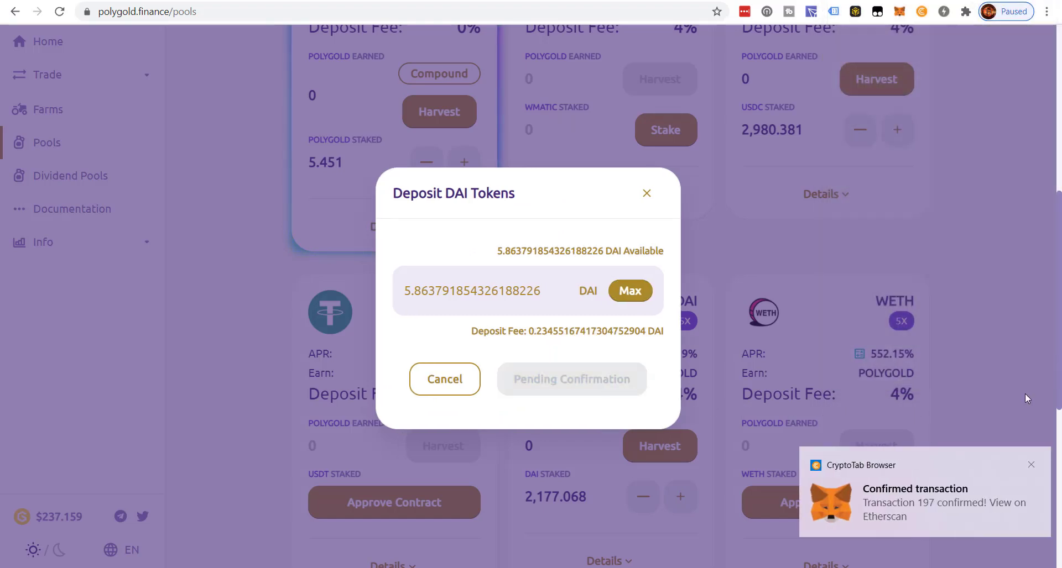
click(1031, 467)
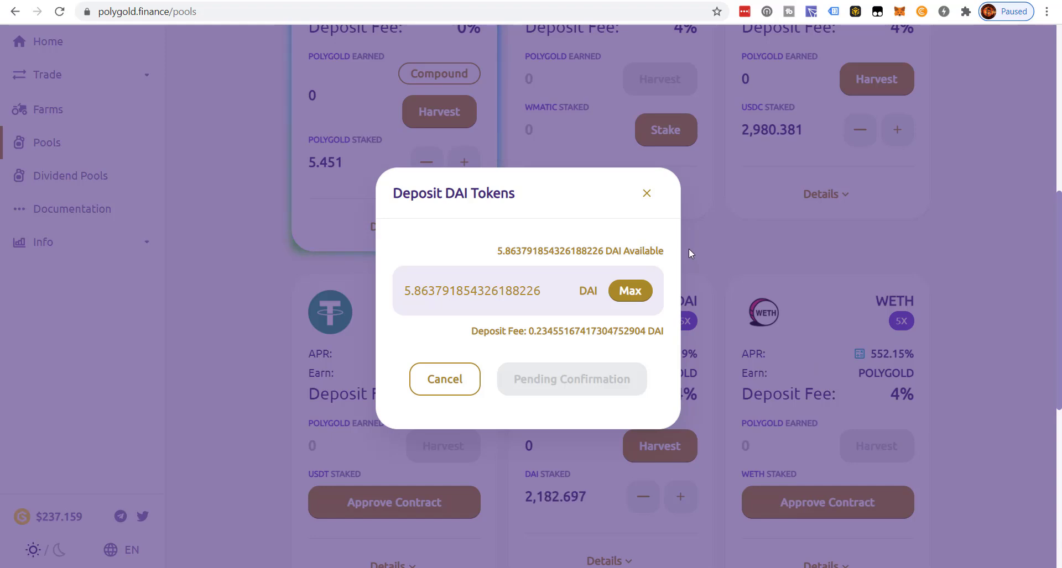
click(646, 195)
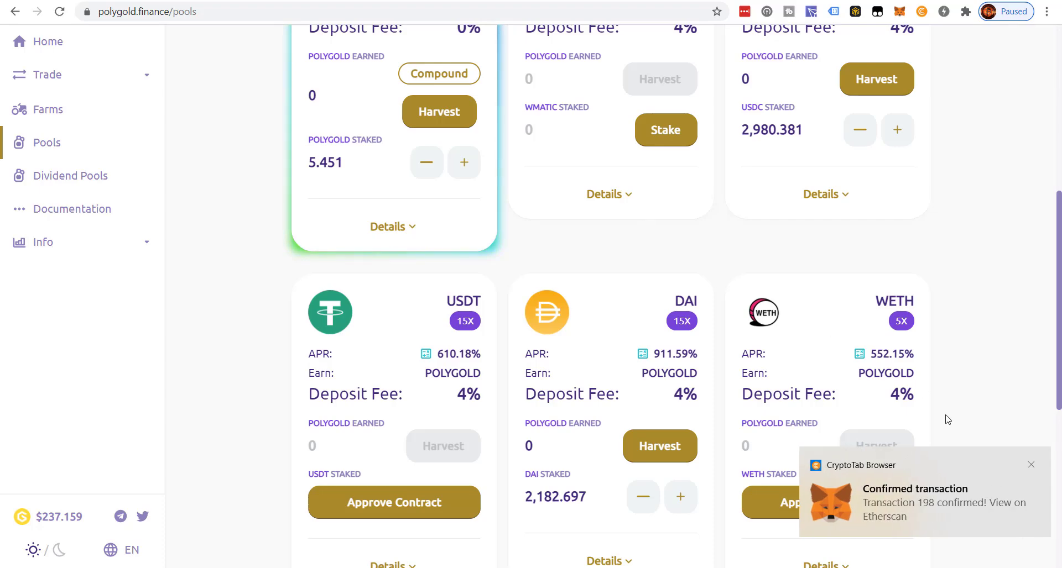
click(1031, 465)
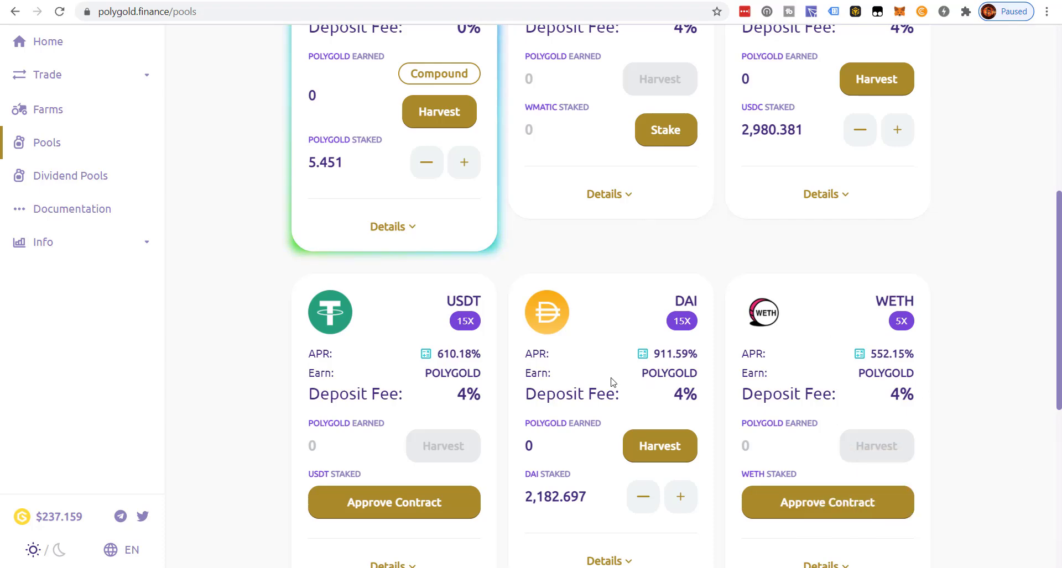
Examine the POLYGOLD pool's ROI details, including the compounding disclaimer, and close the ROI dialog.
scroll(608, 362, up, 3)
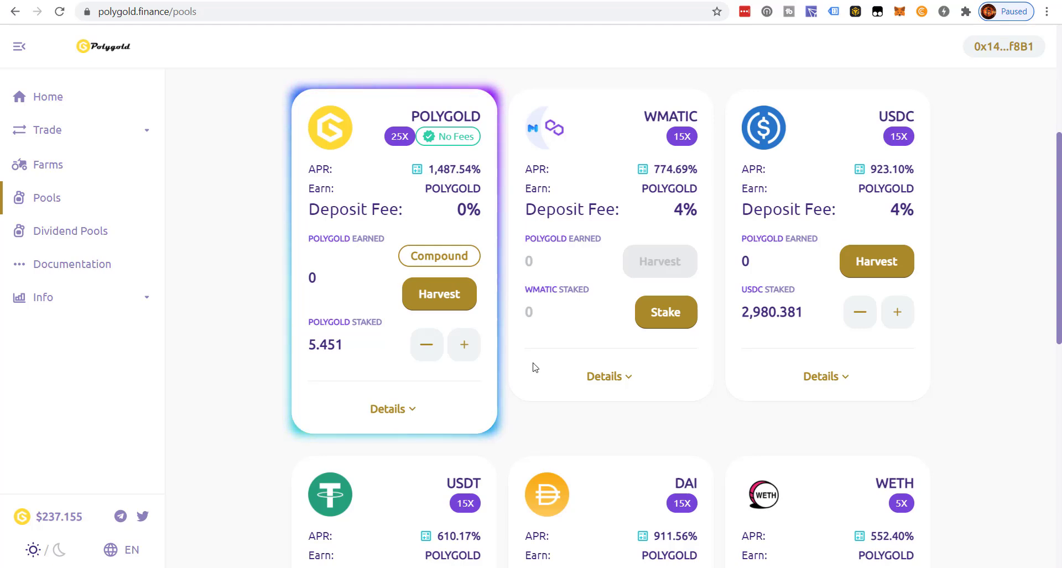
click(418, 169)
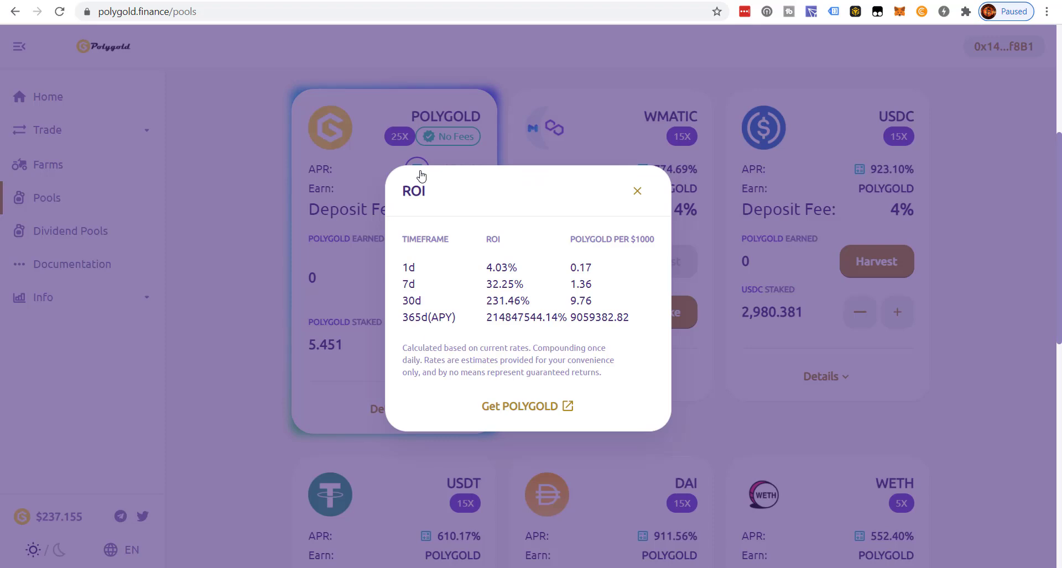
click(377, 183)
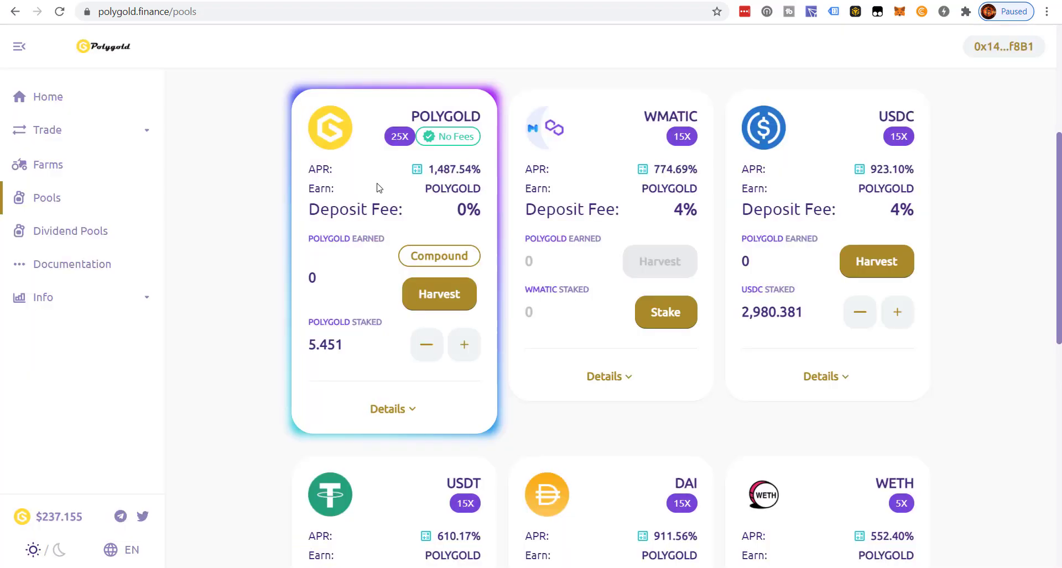
click(417, 170)
drag(403, 349, 569, 364)
click(562, 367)
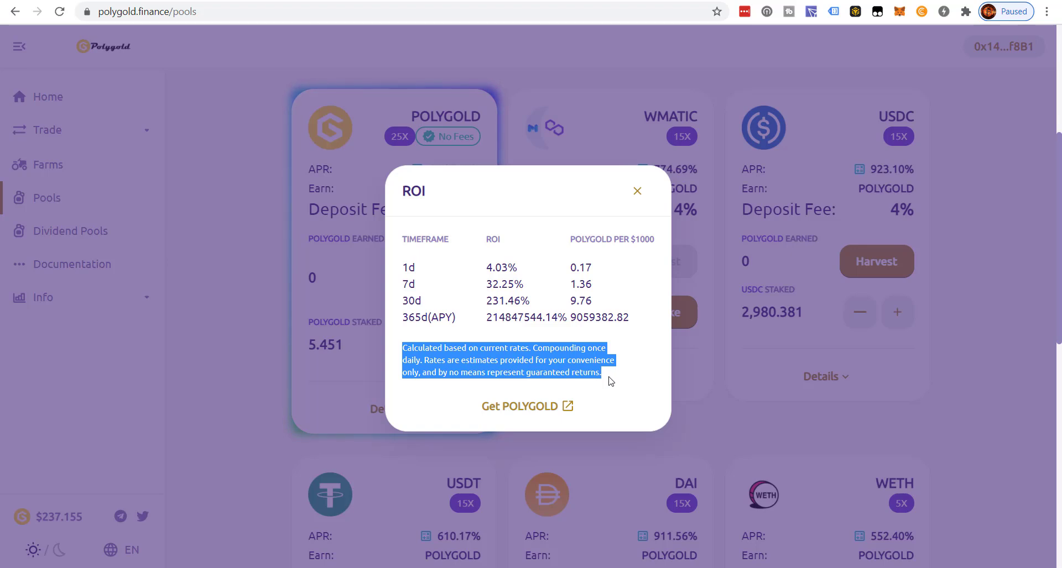
click(636, 191)
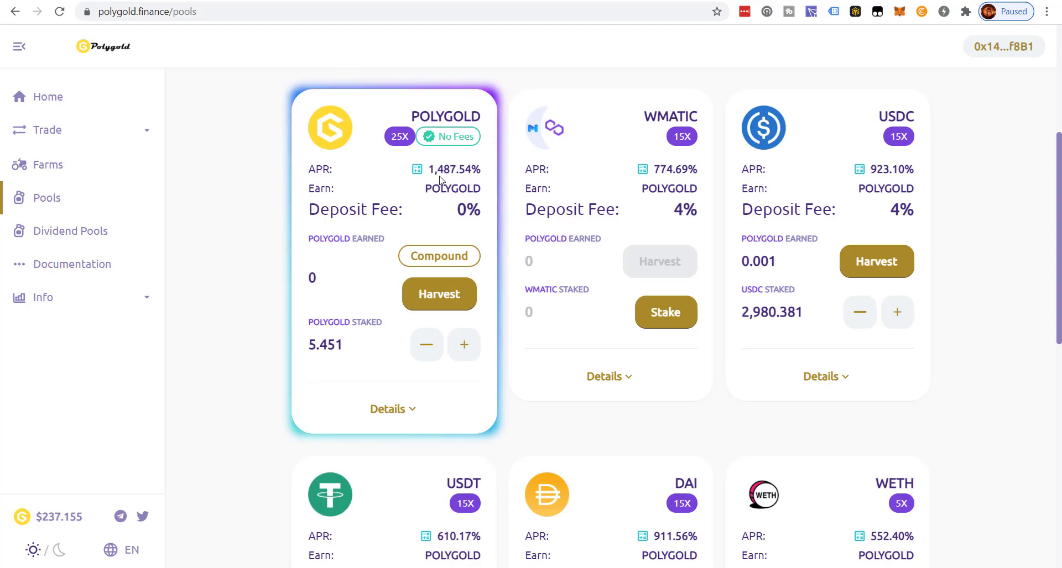
click(419, 171)
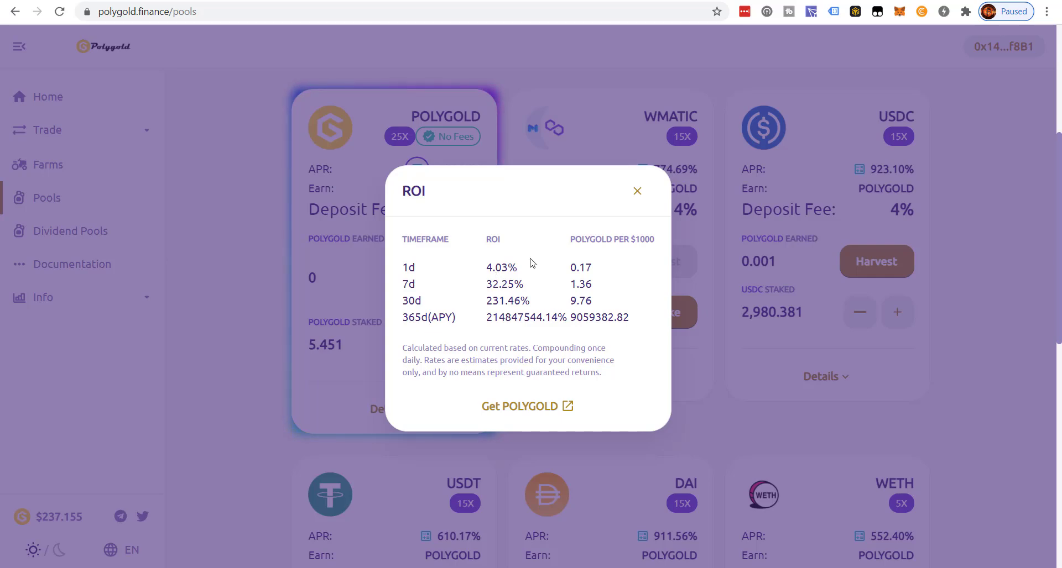
click(636, 191)
Check the DAI pool's ROI details and compare its staking figures with those of the POLYGOLD pool.
scroll(636, 287, down, 5)
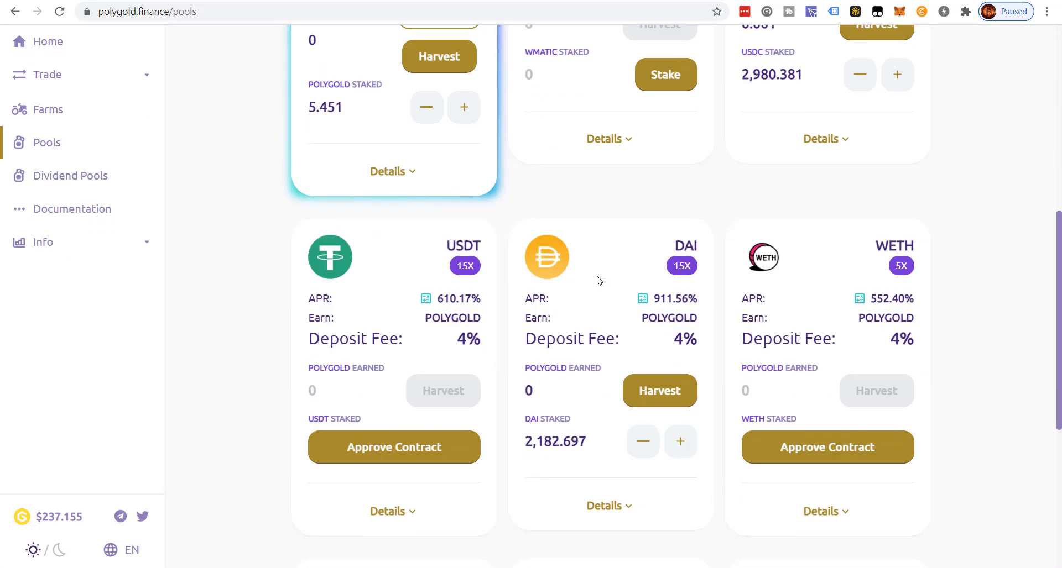
click(641, 285)
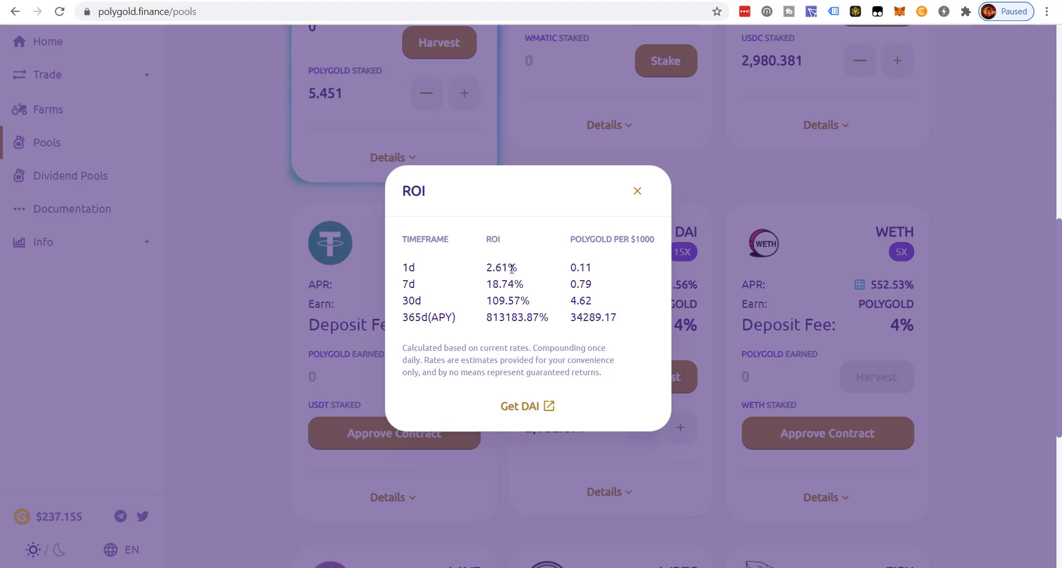
click(634, 193)
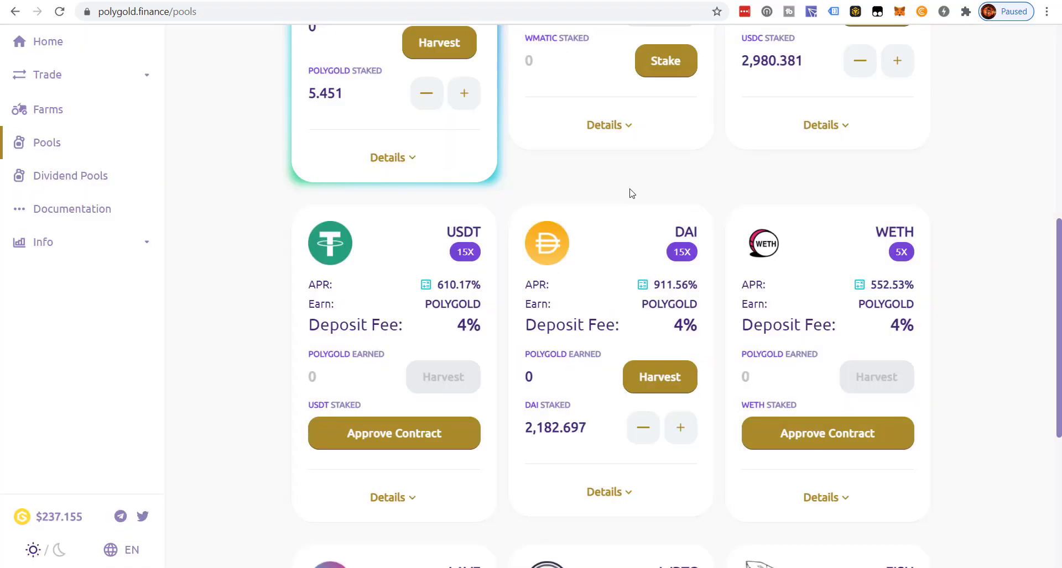
scroll(580, 296, up, 5)
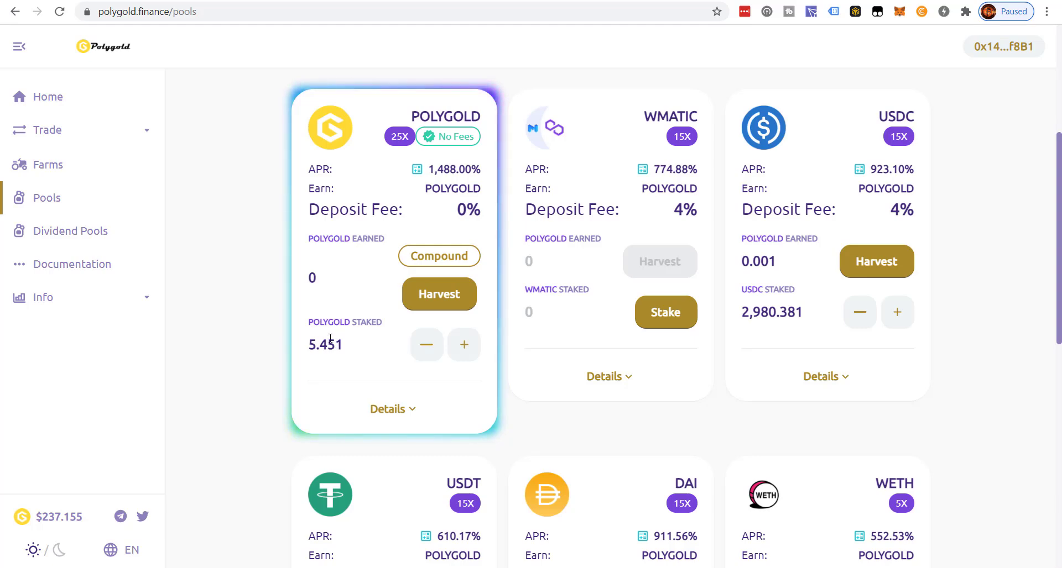
scroll(568, 338, down, 3)
scroll(663, 333, up, 2)
scroll(665, 336, down, 3)
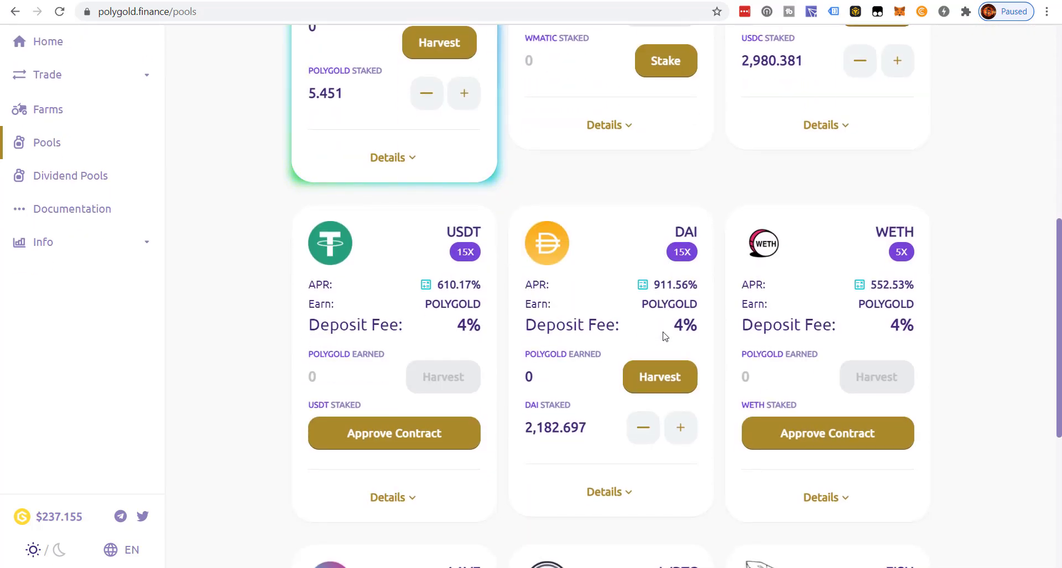
scroll(664, 336, up, 3)
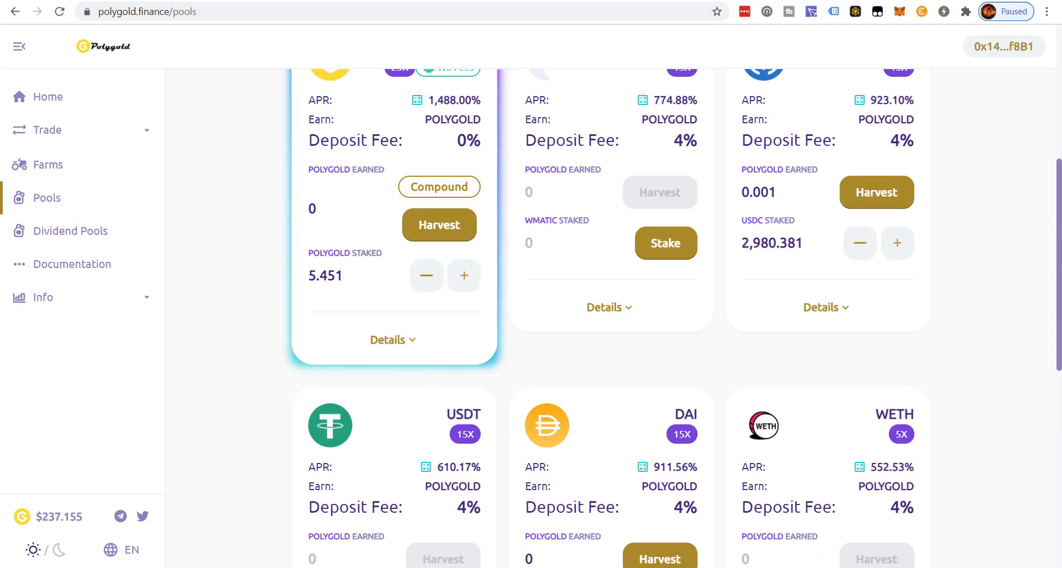
Switch to QuickSwap and set up a swap of 300 USDC to DAI.
click(475, 0)
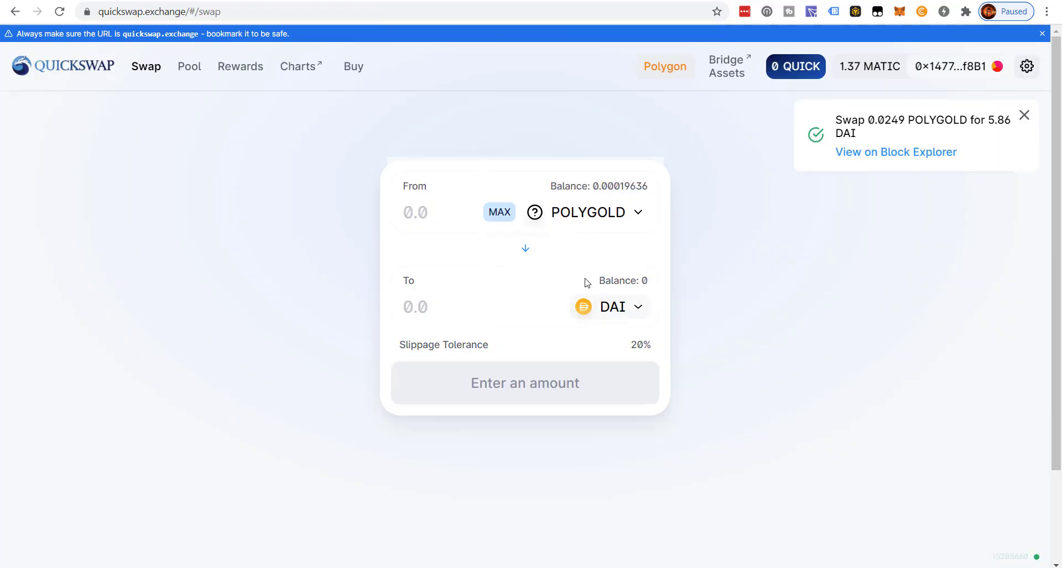
click(586, 212)
click(453, 246)
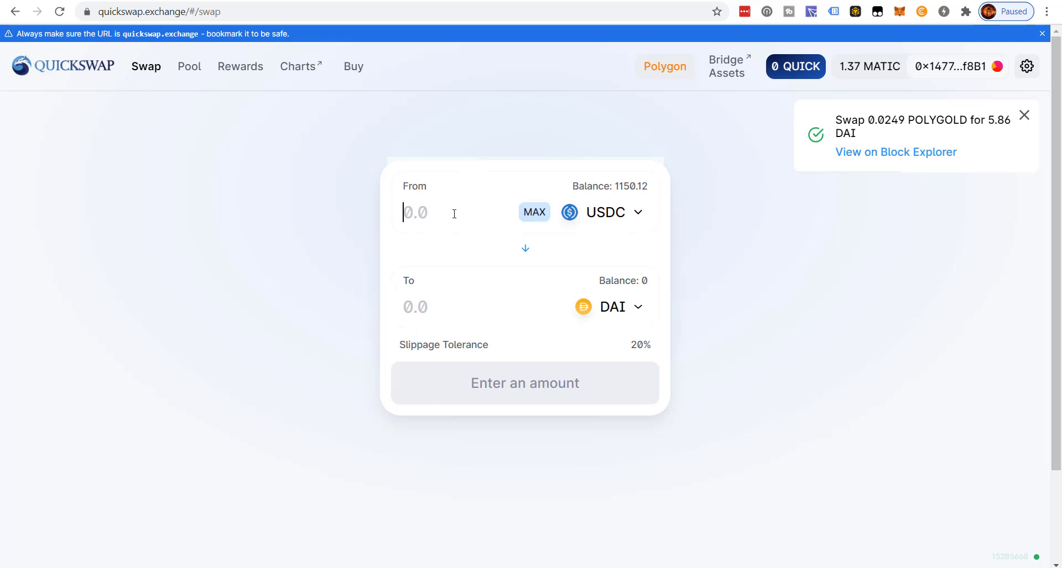
text(300)
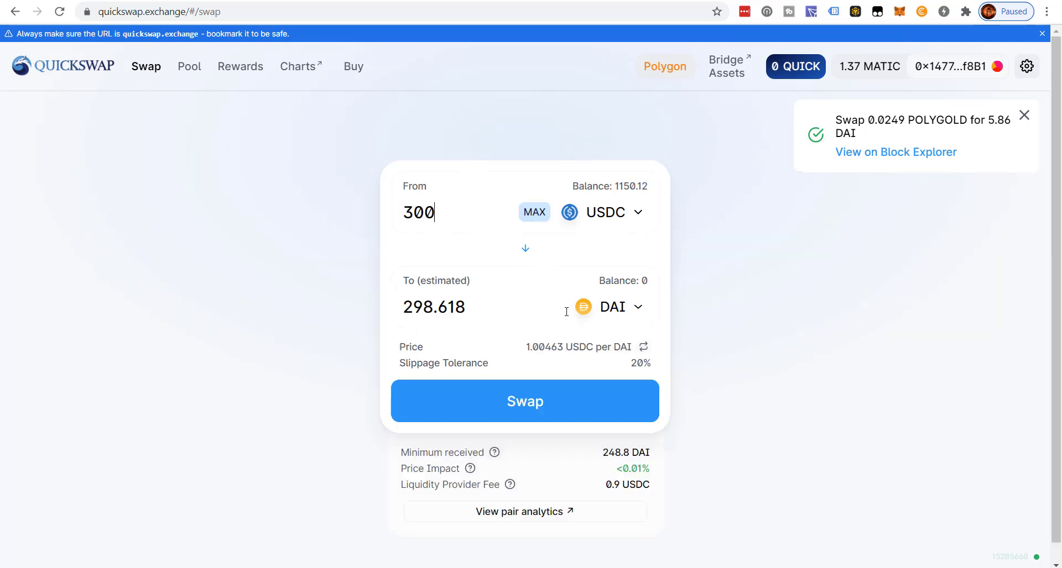
Submit the USDC to DAI swap, confirm it in MetaMask and close the submission notice.
click(516, 409)
click(564, 413)
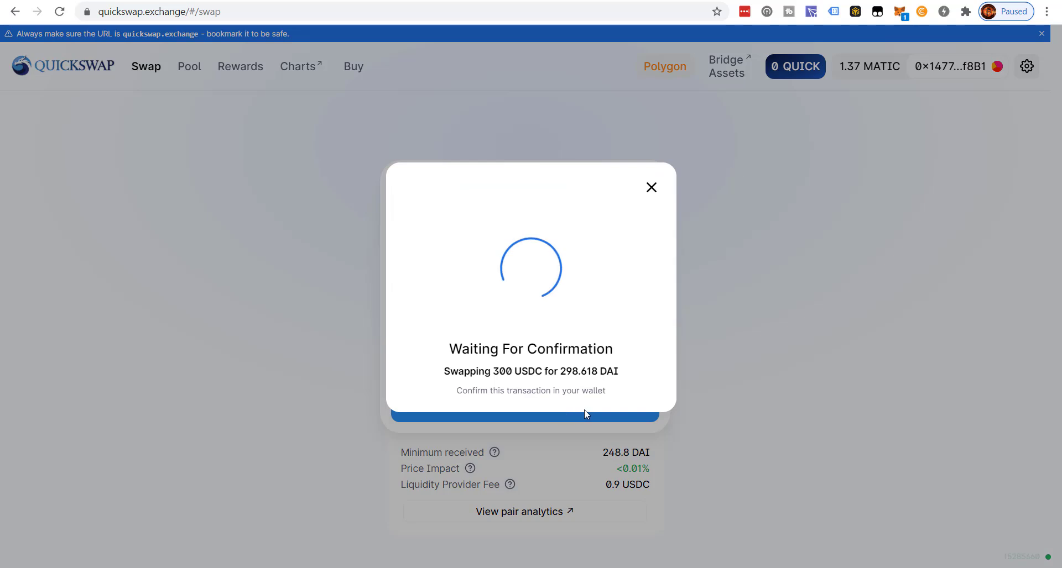
click(1011, 367)
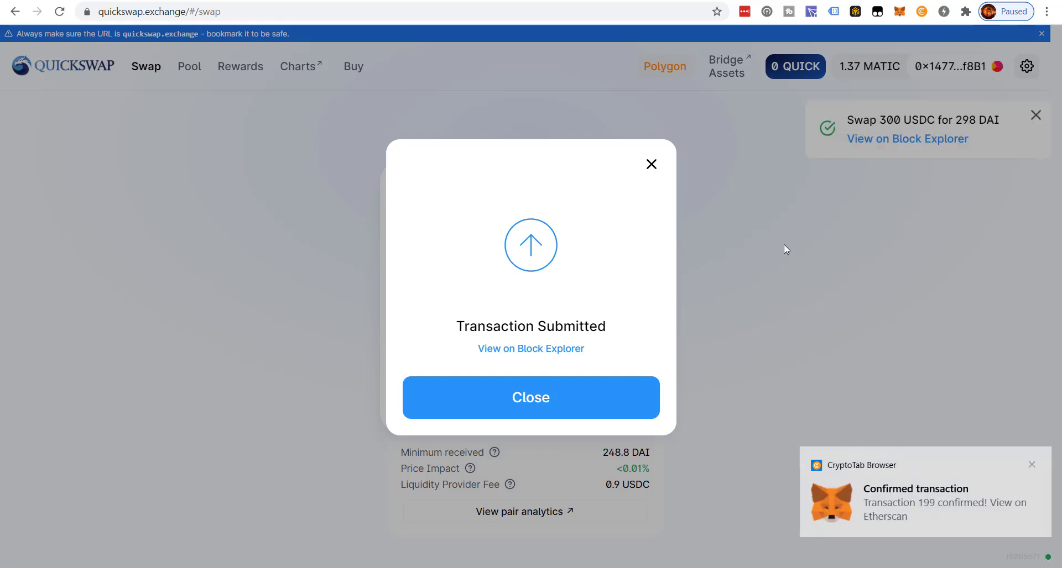
click(651, 165)
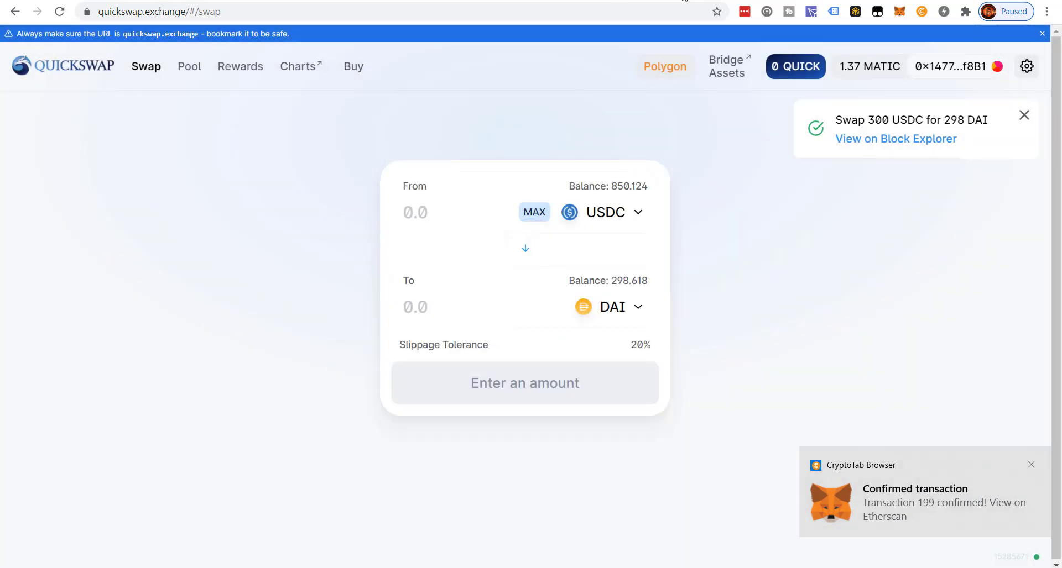
Return to PolyGold, look over the staking pools and examine the DAI pool among the dividend pools.
click(684, 0)
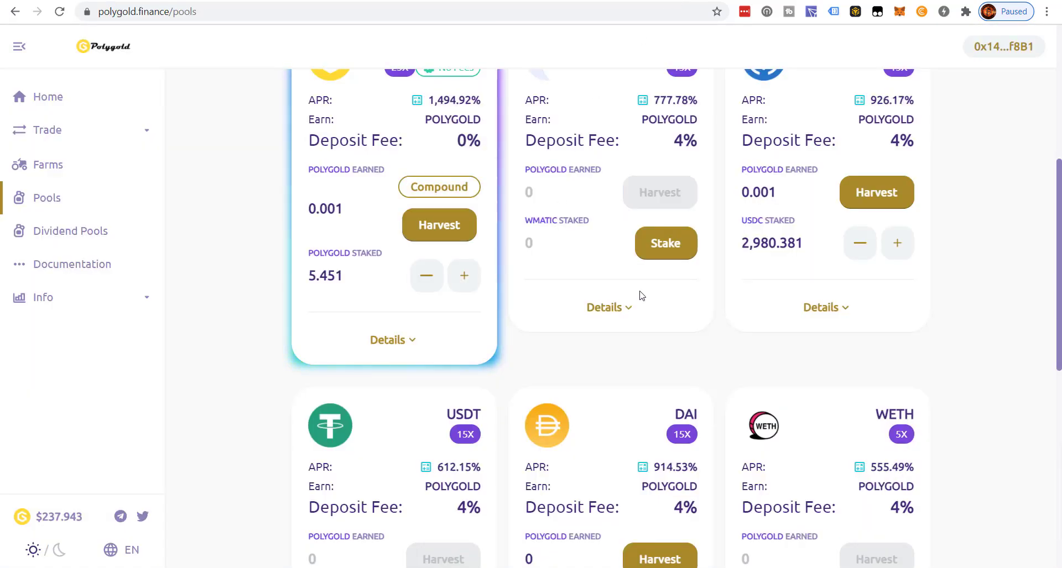
scroll(641, 293, down, 5)
scroll(637, 258, up, 5)
scroll(637, 254, up, 1)
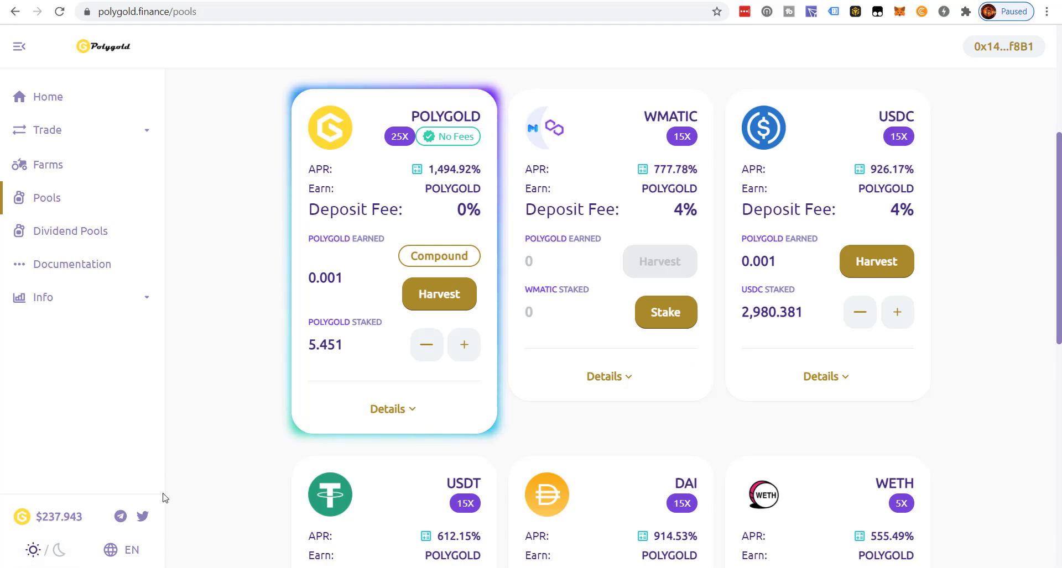
scroll(331, 501, down, 2)
scroll(268, 497, up, 3)
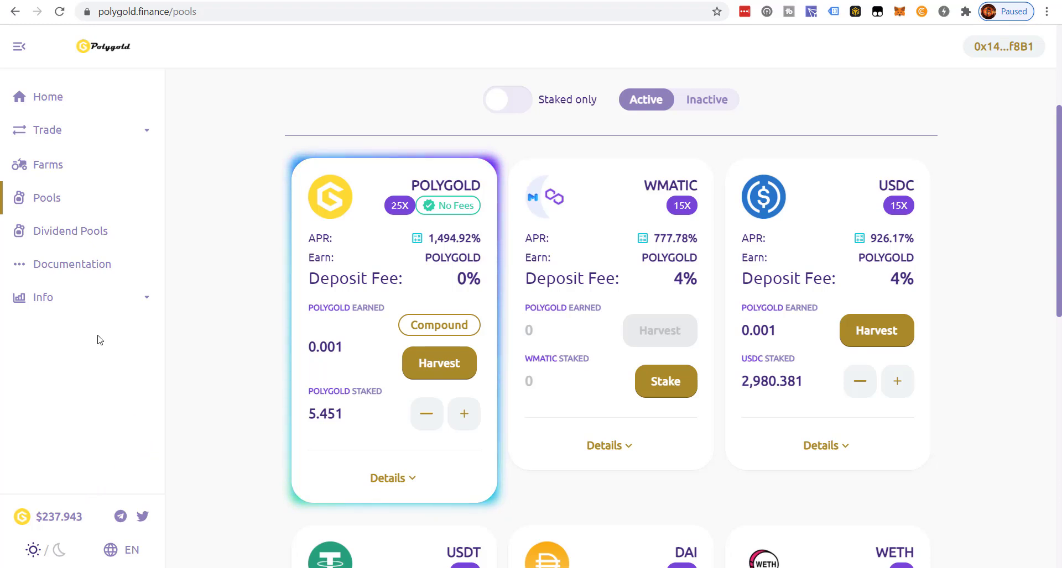
click(96, 234)
scroll(277, 360, down, 1)
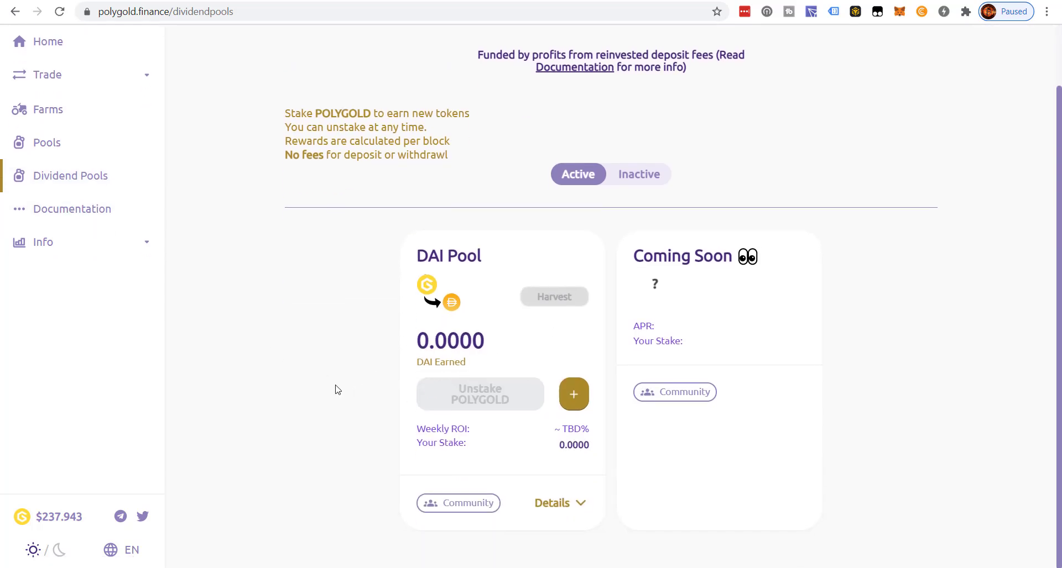
scroll(338, 390, up, 2)
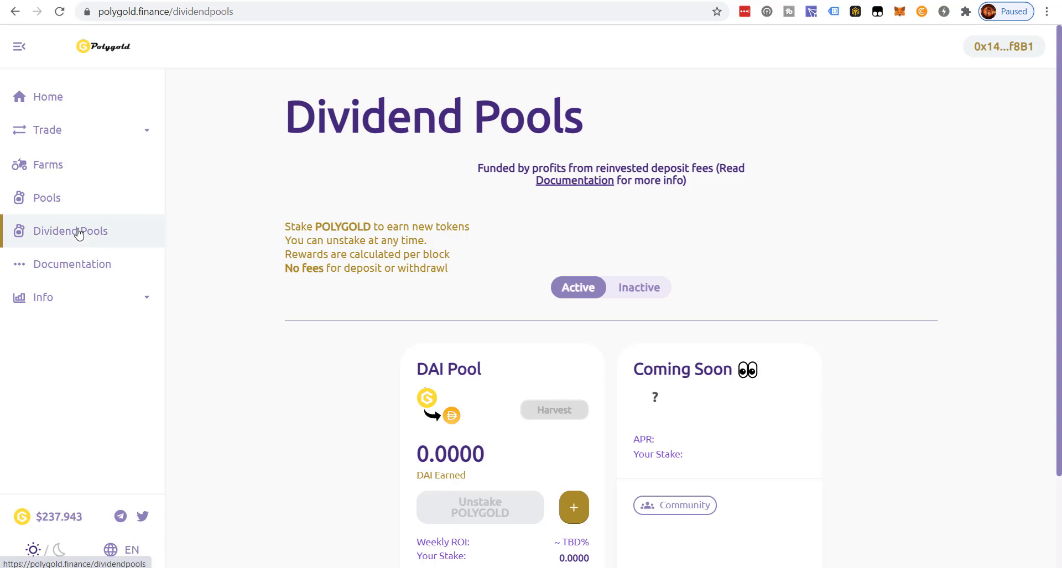
Deposit the maximum available 298.618 DAI into PolyGold's regular DAI pool, confirm it in MetaMask and close the deposit dialog.
click(62, 205)
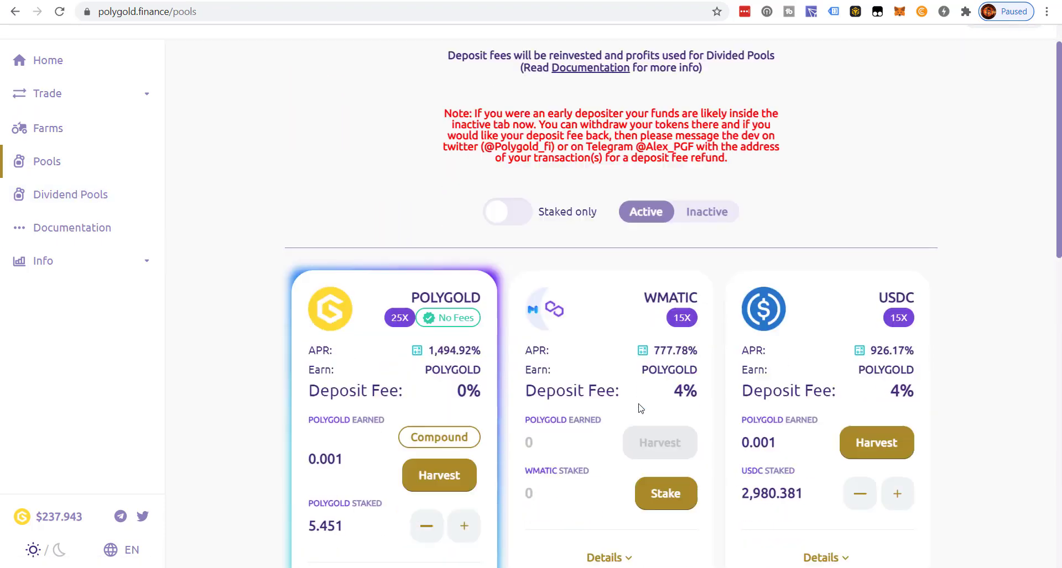
scroll(645, 410, down, 9)
click(680, 427)
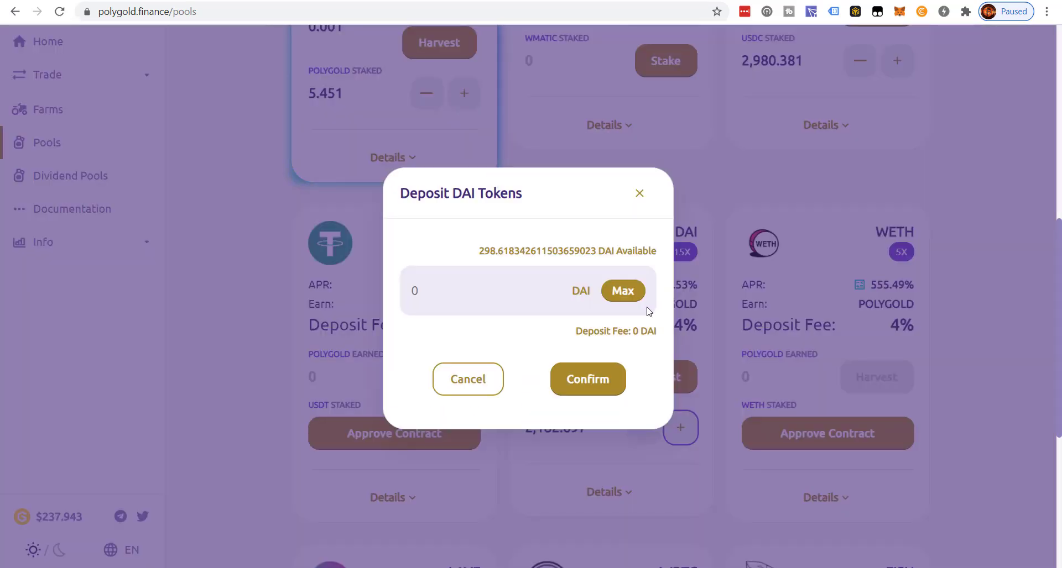
click(623, 291)
click(592, 379)
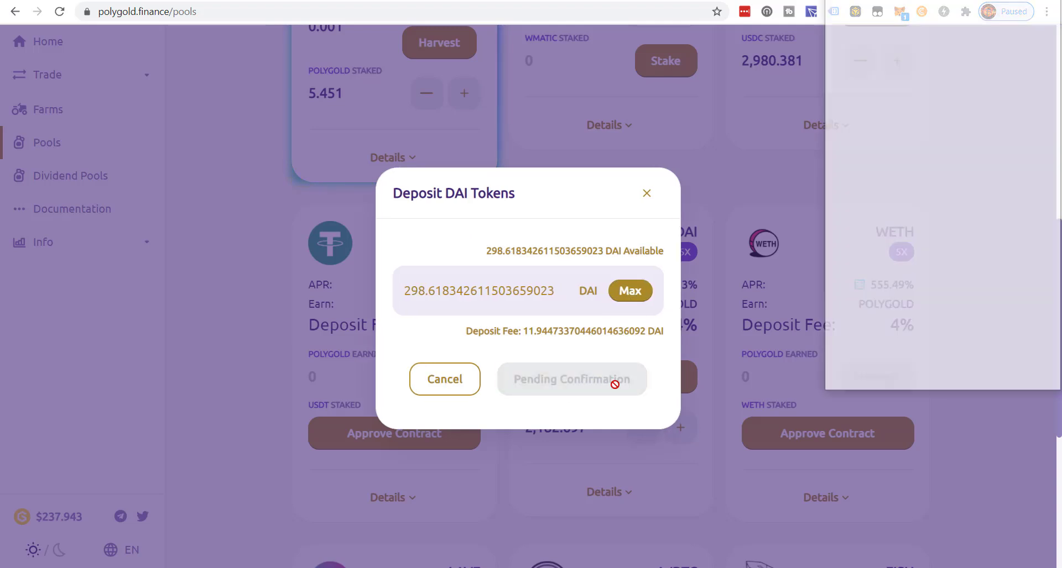
click(1000, 368)
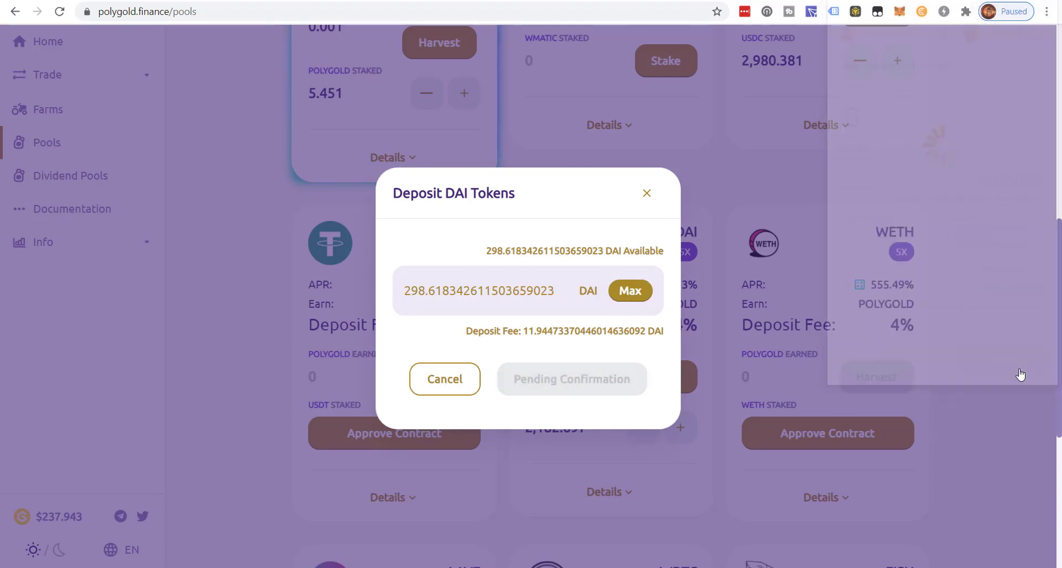
click(647, 193)
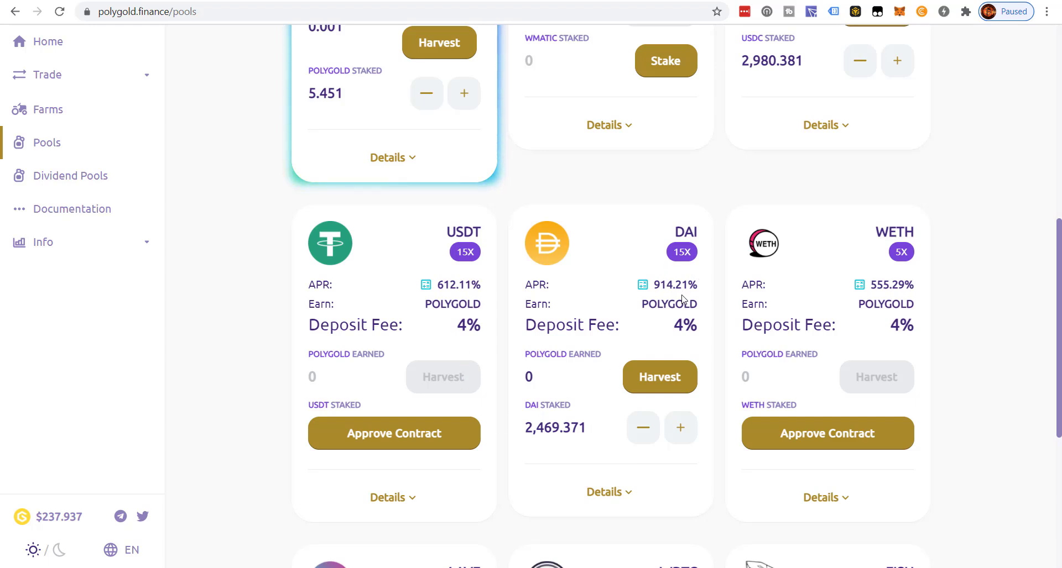
Review the DAI pool's ROI after the deposit and compare its APR and stake with the POLYGOLD and USDC pools.
click(642, 285)
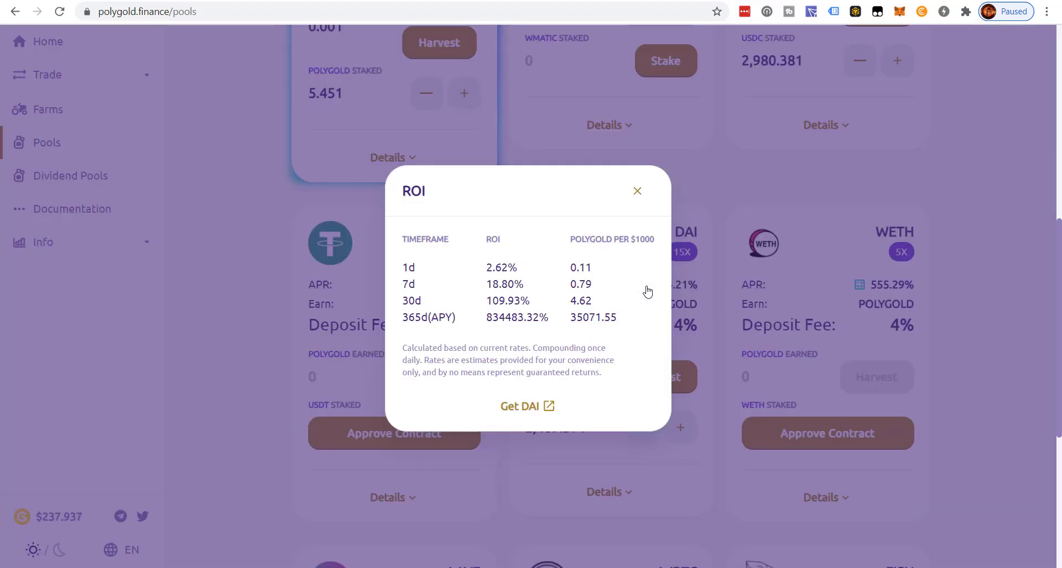
click(645, 199)
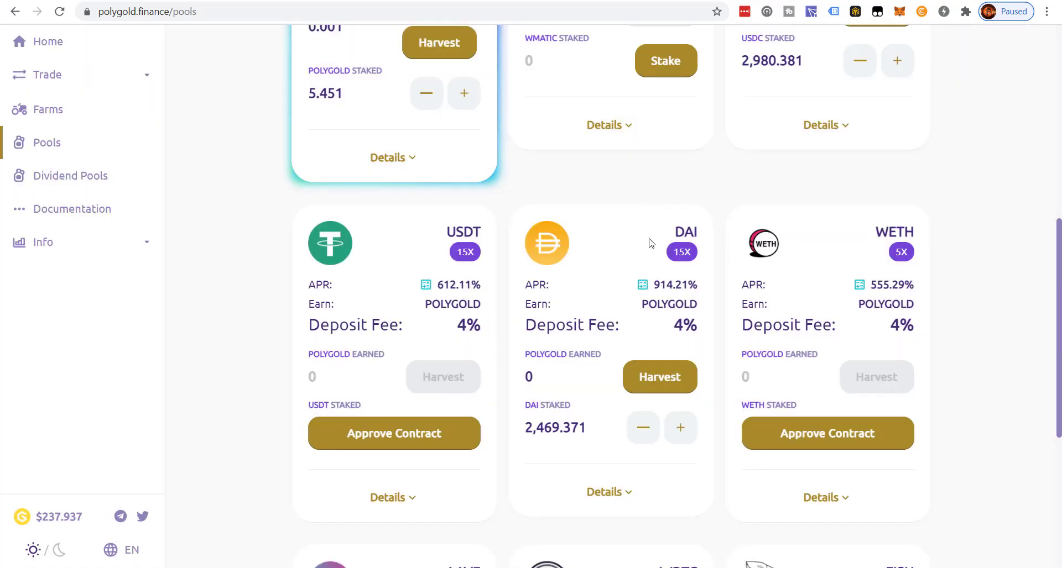
scroll(646, 292, up, 3)
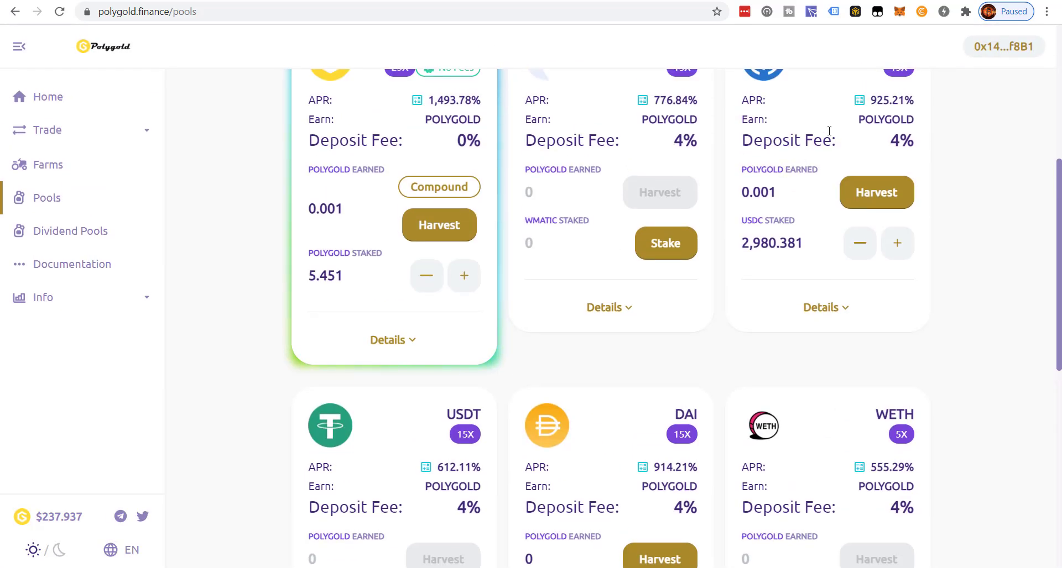
scroll(619, 332, down, 3)
click(643, 284)
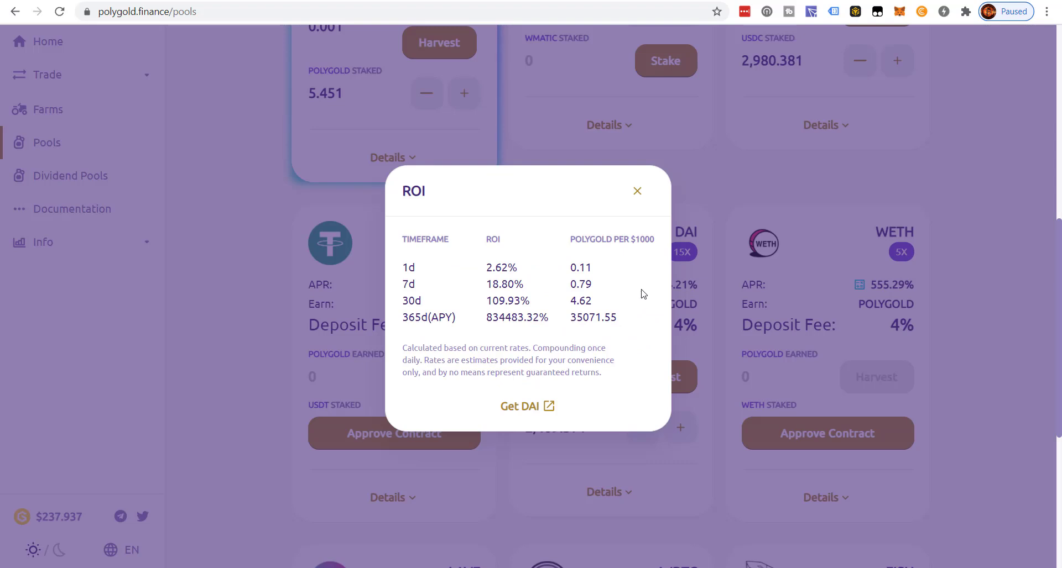
click(637, 191)
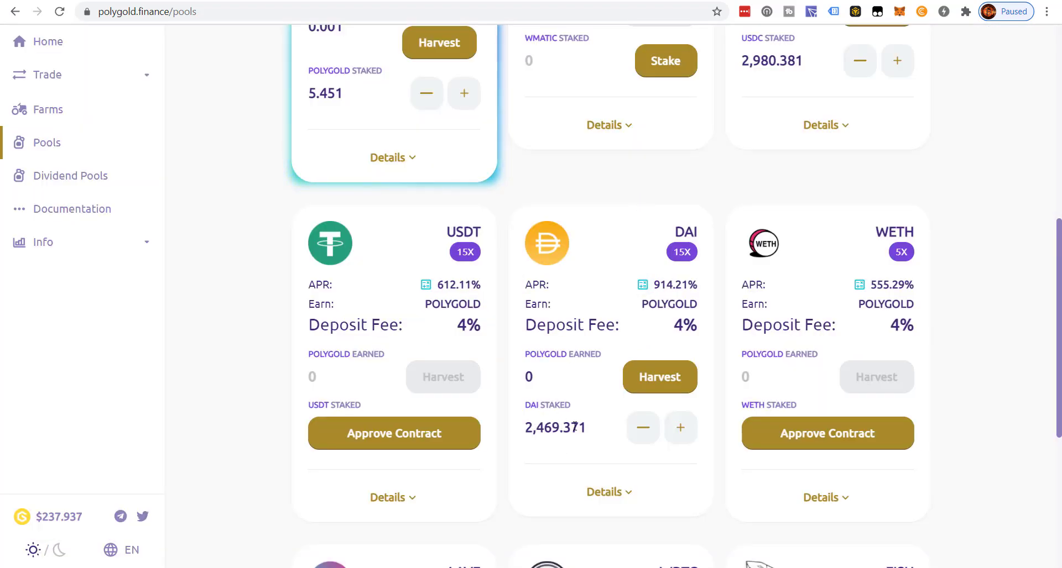
scroll(593, 424, up, 2)
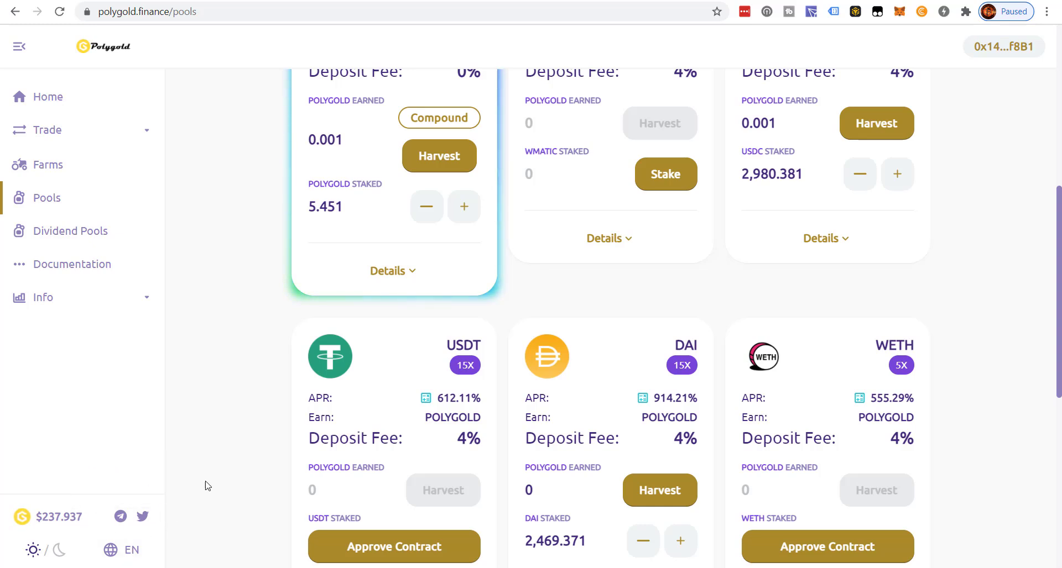
scroll(571, 452, up, 2)
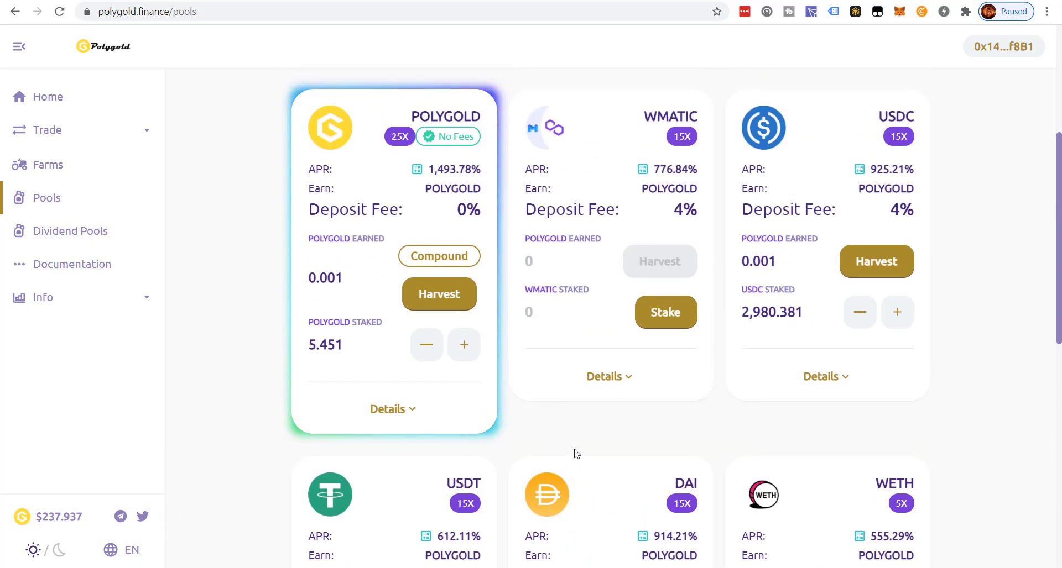
Look over the earned rewards and deposit fees of the POLYGOLD, USDC and DAI pools on PolyGold.
scroll(580, 449, down, 2)
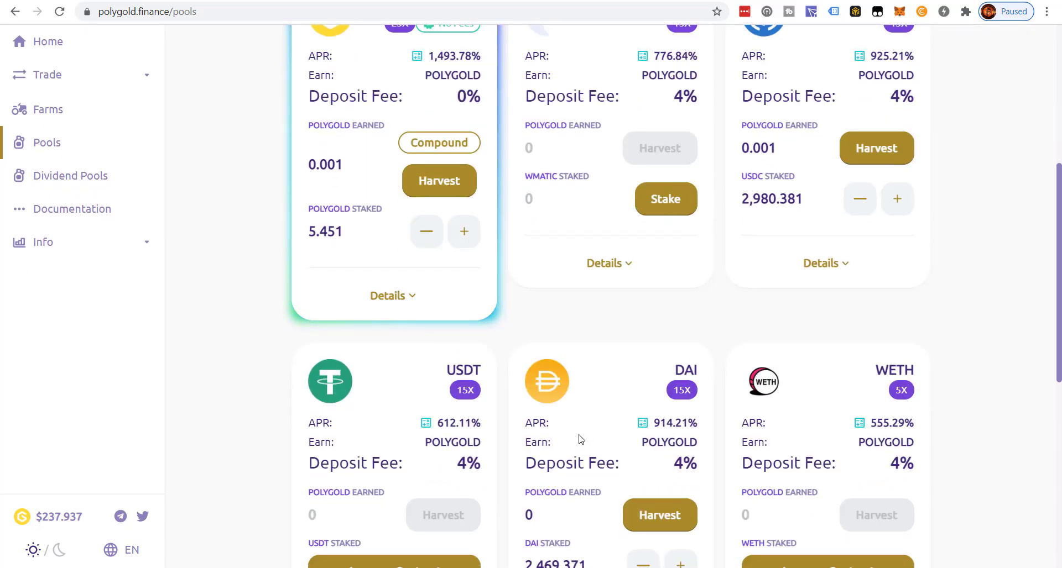
scroll(575, 431, up, 2)
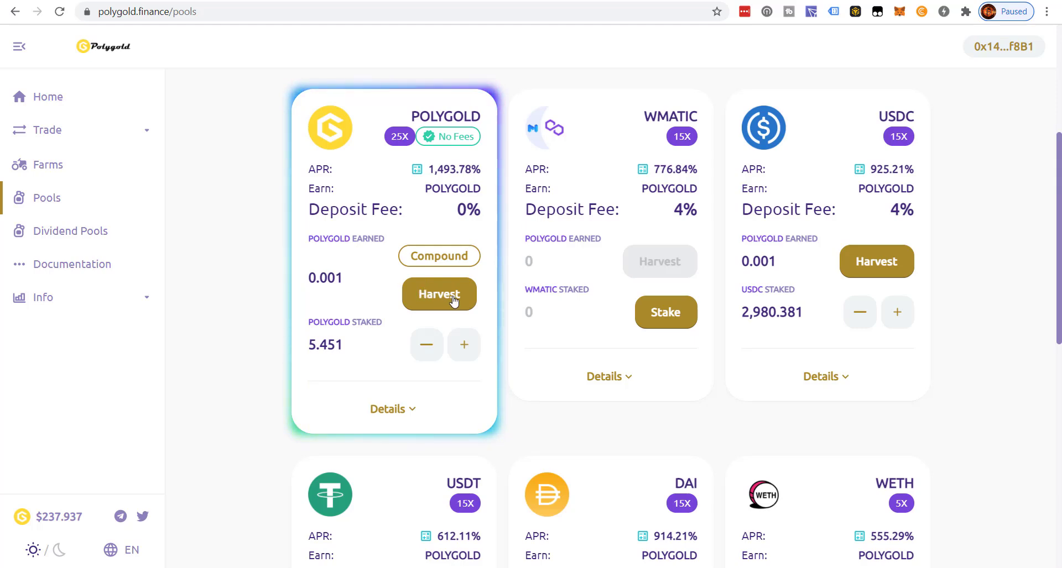
scroll(520, 306, down, 3)
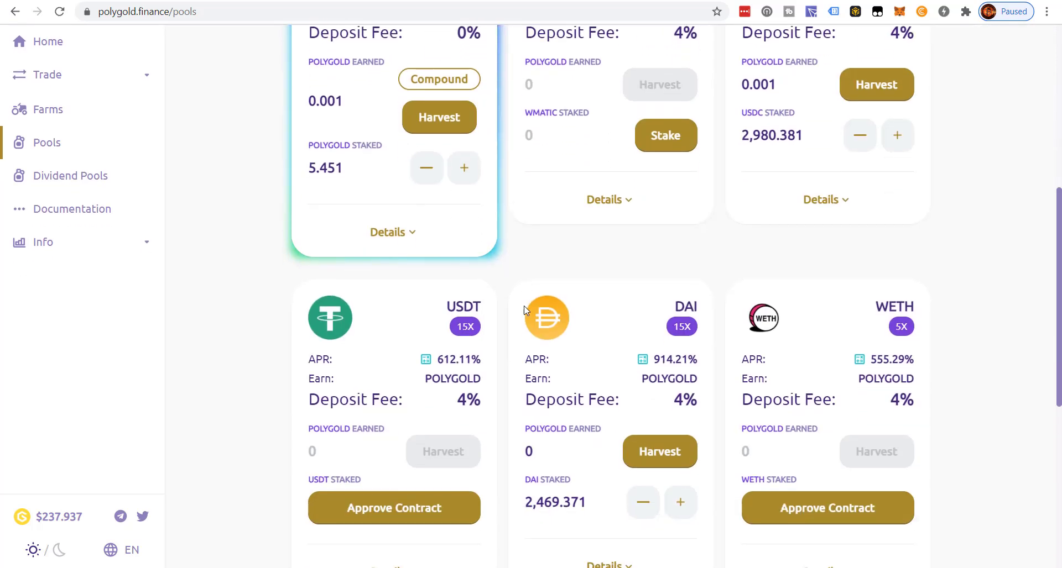
scroll(525, 310, up, 3)
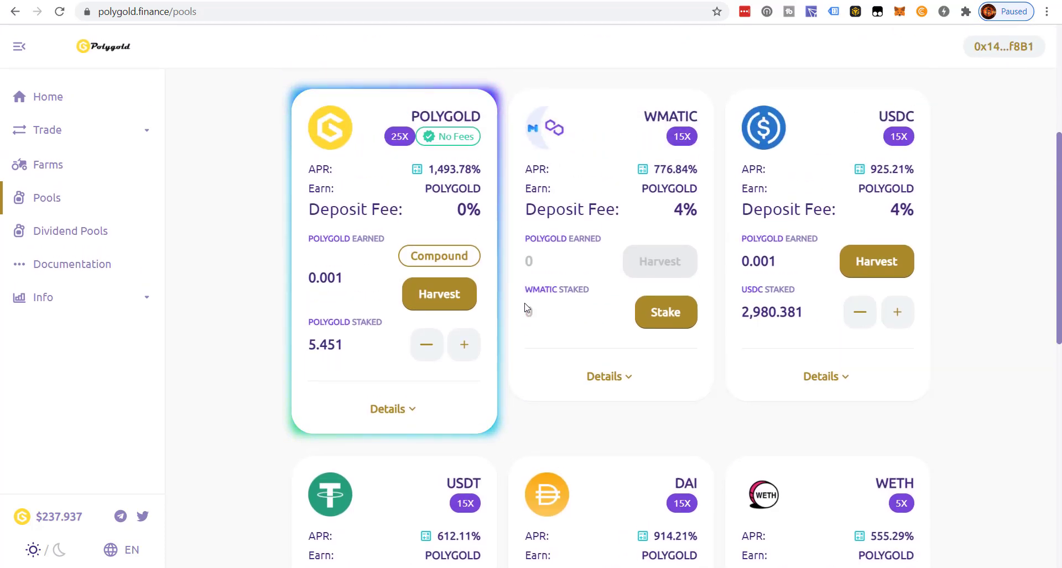
scroll(525, 308, down, 3)
scroll(525, 309, up, 3)
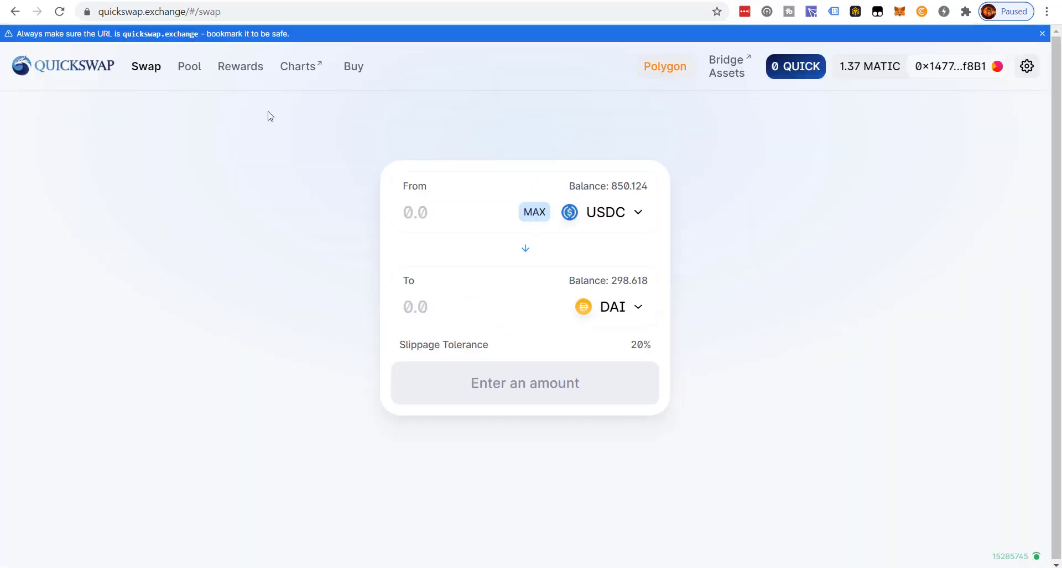
Switch to QuickSwap, open its rewards page and examine the reward rates and APY of the first participating pools.
click(188, 72)
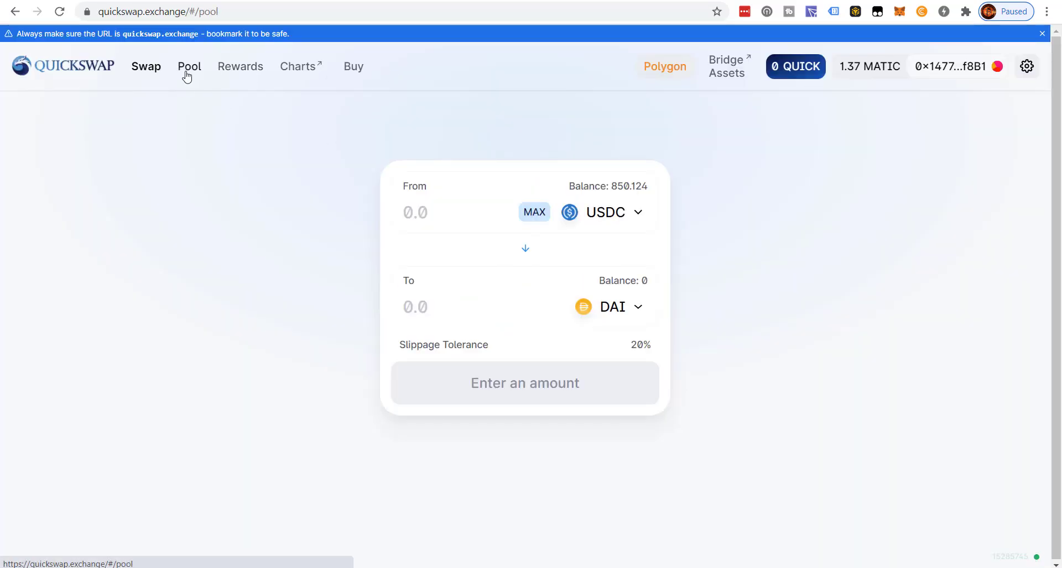
click(259, 75)
scroll(206, 161, down, 7)
scroll(208, 144, up, 7)
scroll(229, 166, down, 7)
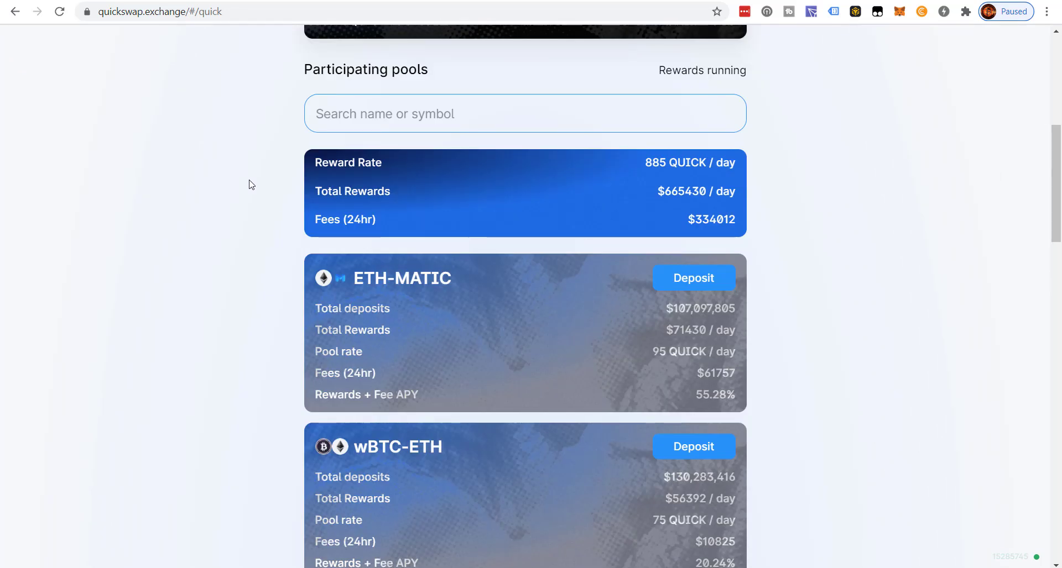
scroll(297, 183, down, 2)
scroll(289, 216, down, 1)
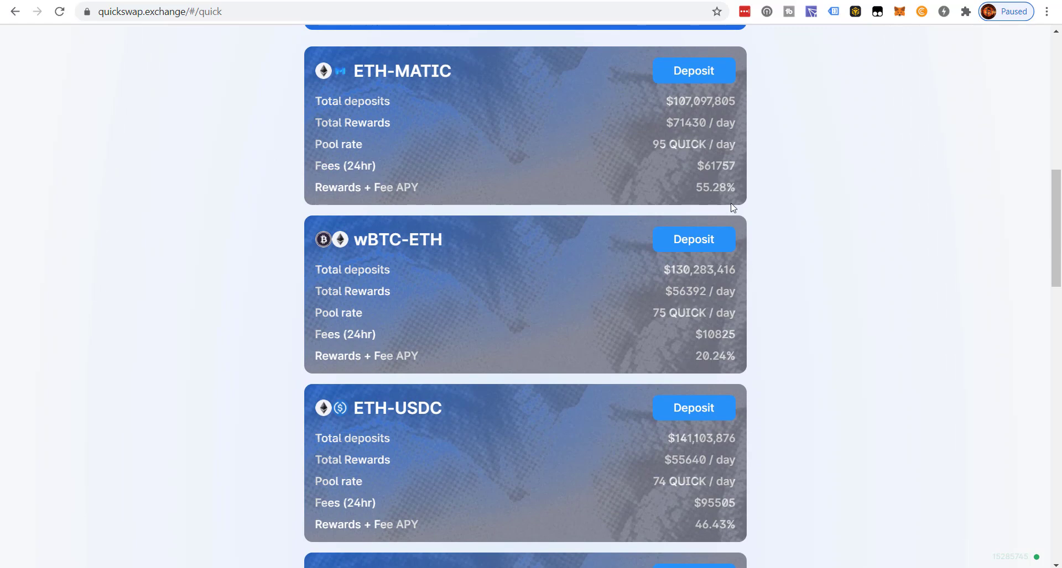
Examine the Rewards + Fee APY of the remaining QuickSwap pools from ETH-USDC down to wBTC-USDC.
scroll(735, 192, down, 4)
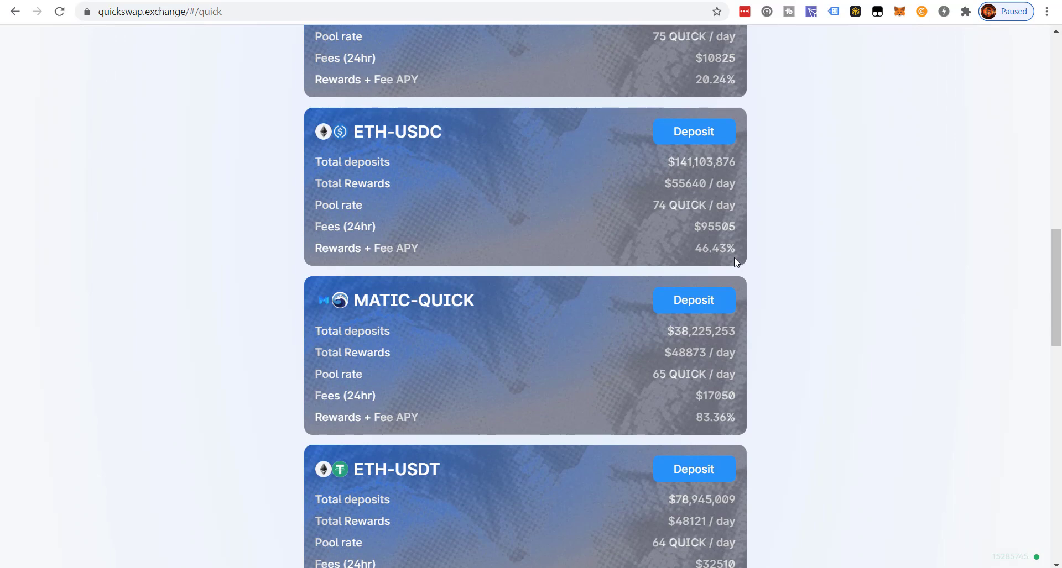
scroll(734, 260, down, 3)
scroll(734, 260, up, 2)
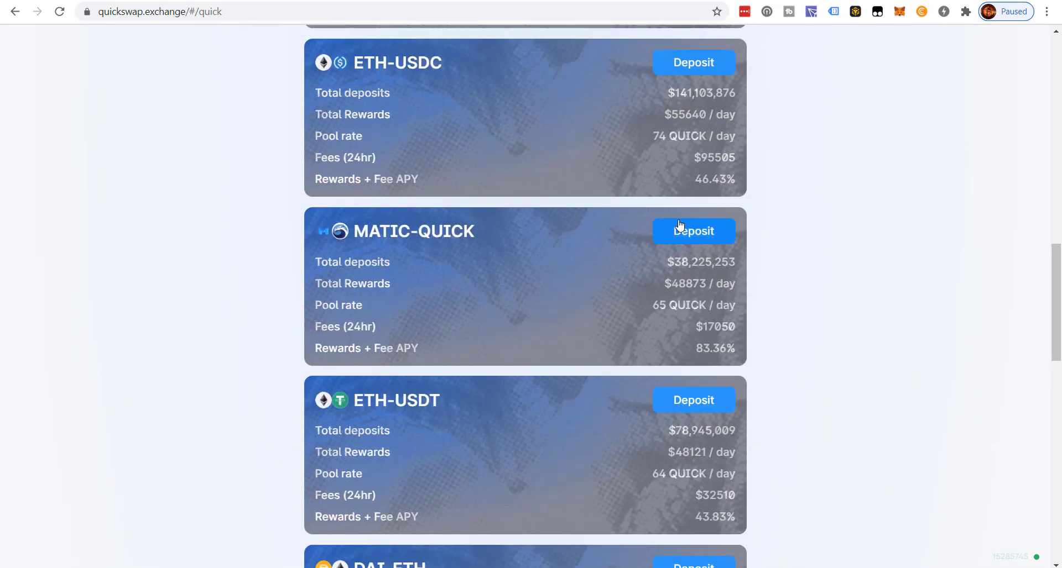
scroll(579, 260, up, 12)
scroll(197, 185, down, 14)
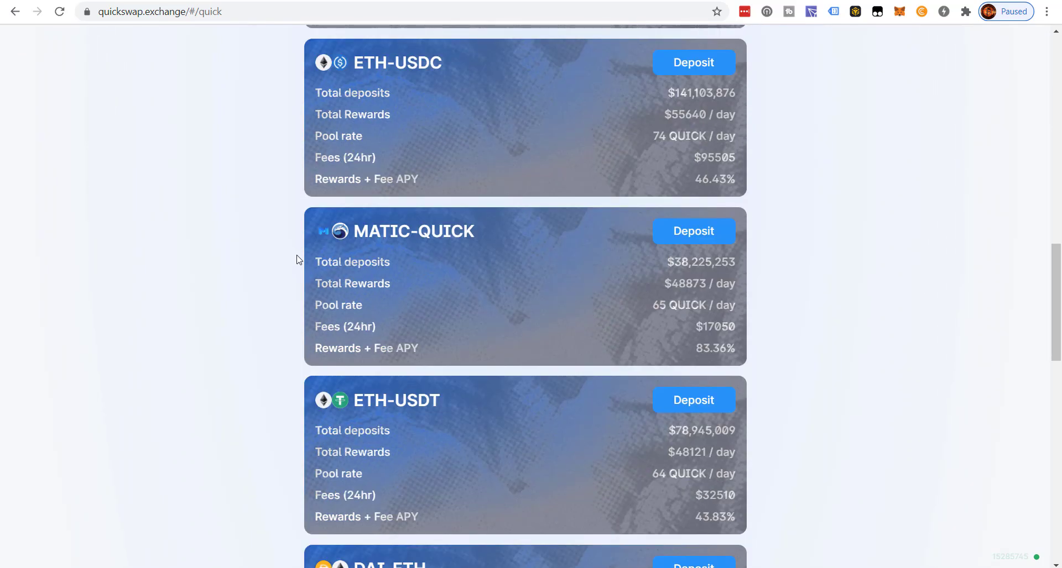
scroll(299, 260, down, 7)
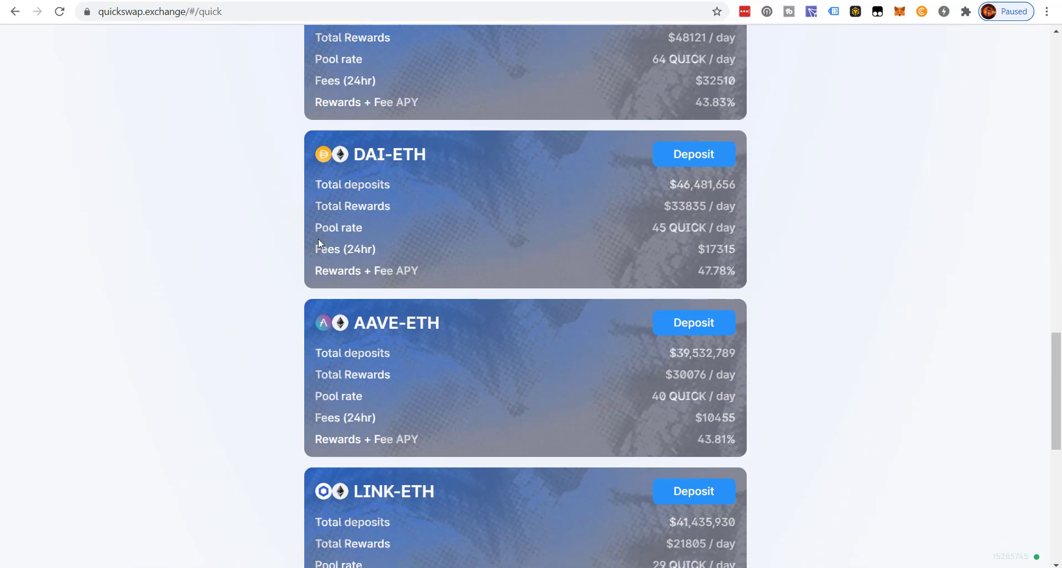
scroll(337, 246, down, 7)
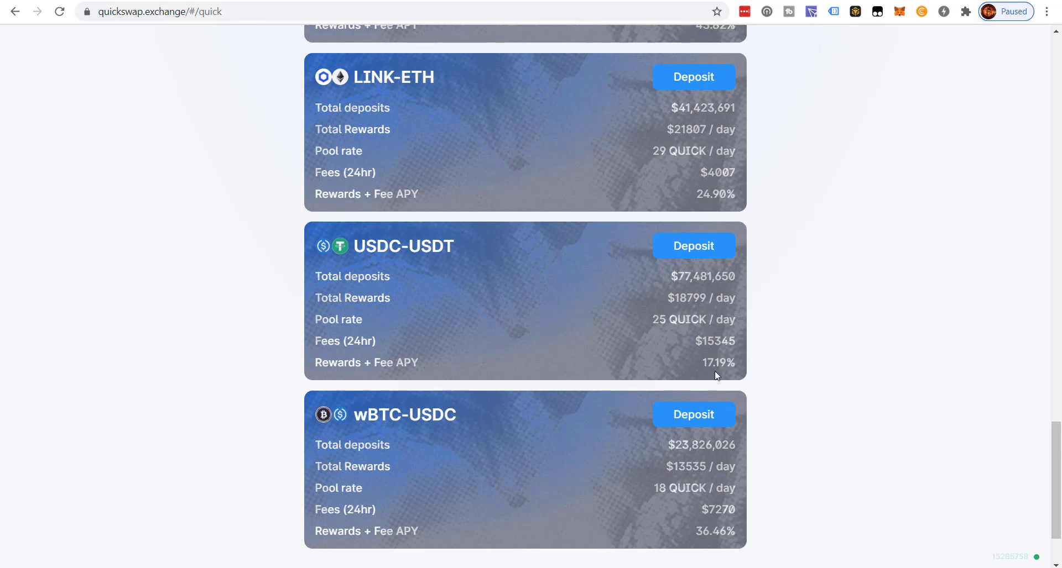
scroll(452, 314, up, 20)
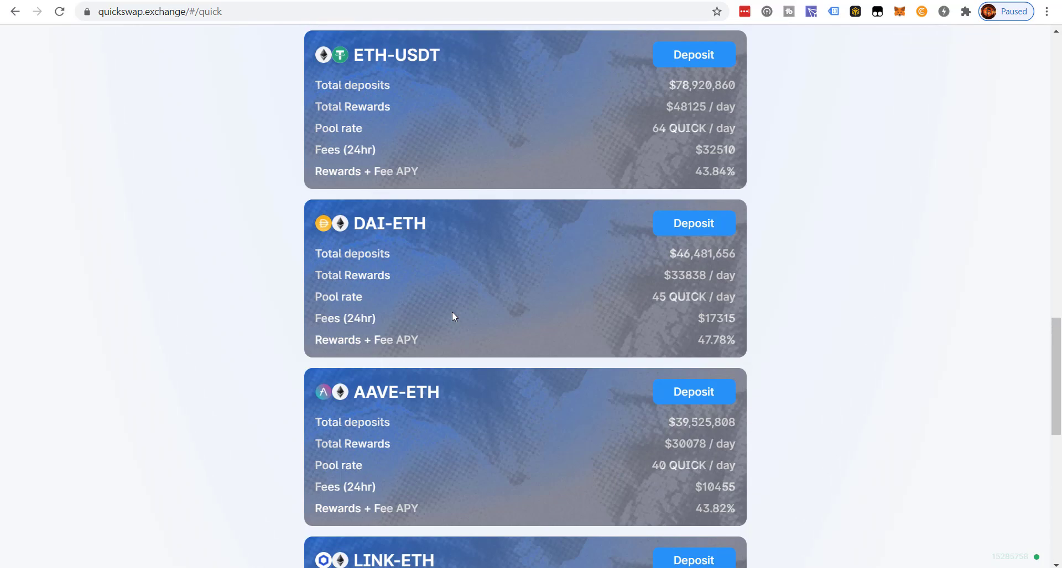
scroll(453, 313, up, 3)
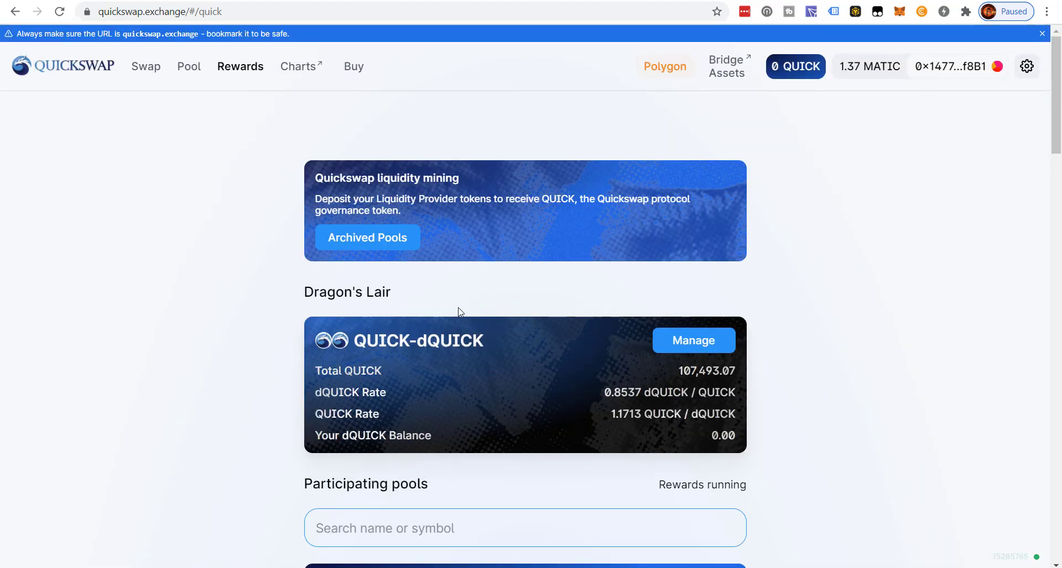
Go through the QuickSwap participating pools again, comparing the APY of MATIC-QUICK, ETH-USDT, DAI-ETH, AAVE-ETH and LINK-ETH.
scroll(458, 316, down, 10)
scroll(458, 313, up, 10)
scroll(455, 315, down, 9)
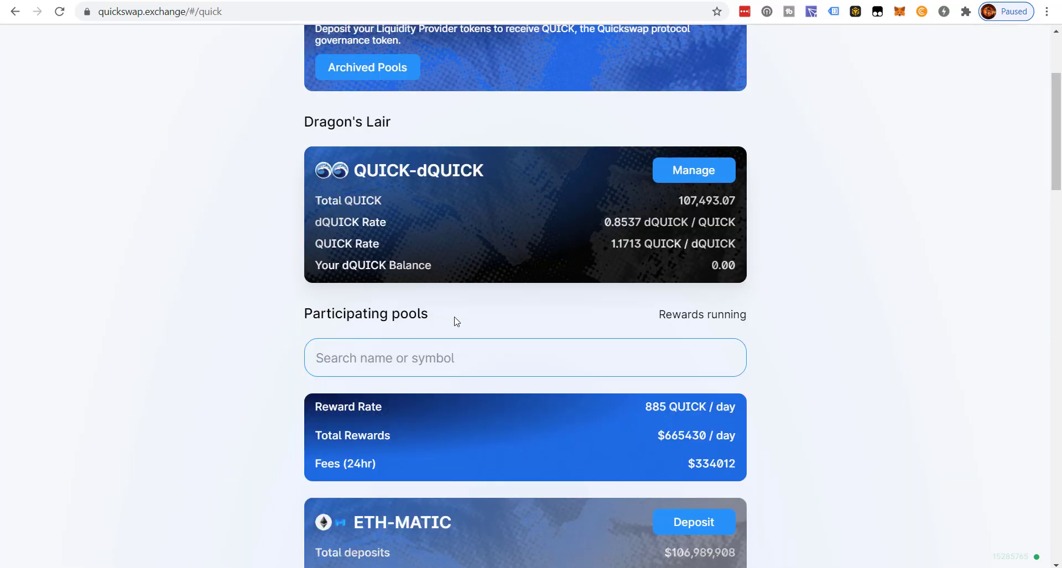
scroll(454, 316, down, 15)
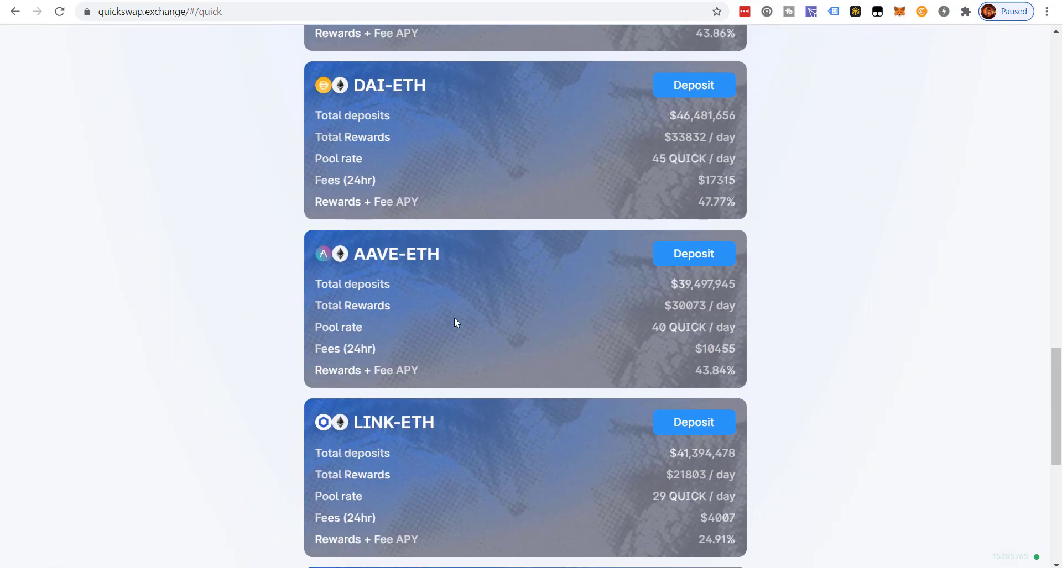
scroll(454, 320, up, 5)
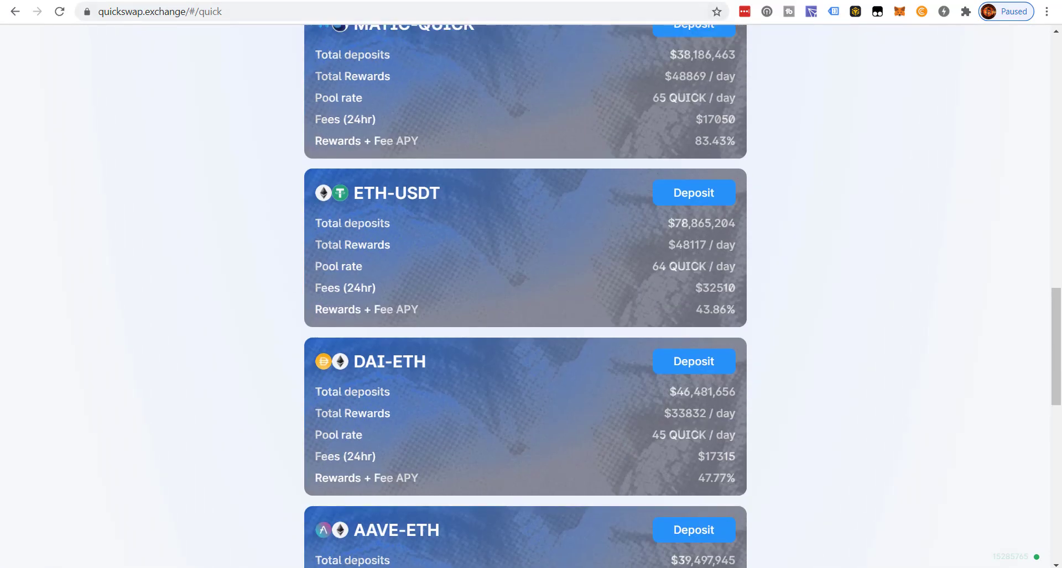
scroll(660, 376, down, 5)
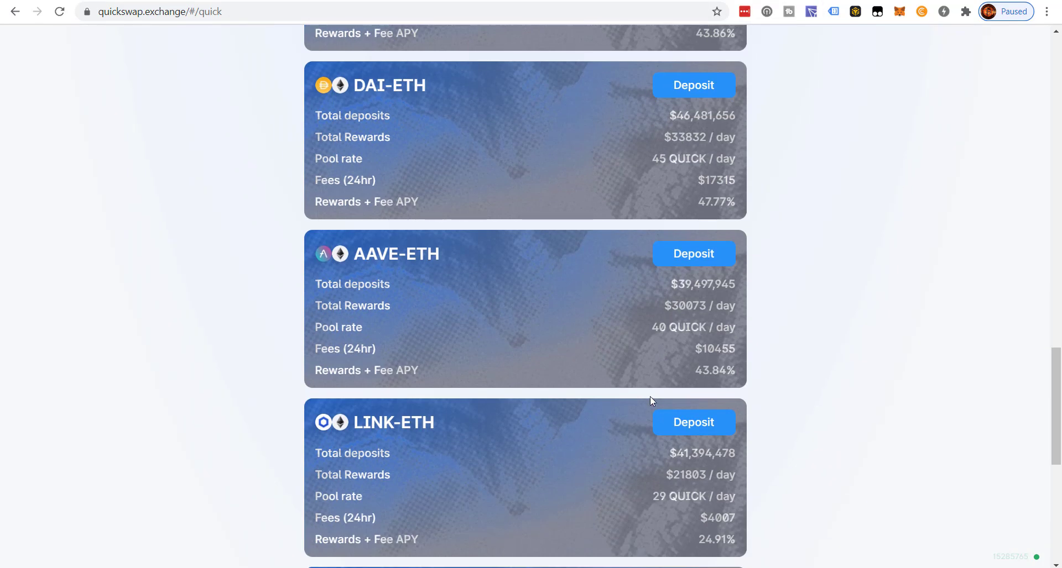
scroll(664, 450, up, 9)
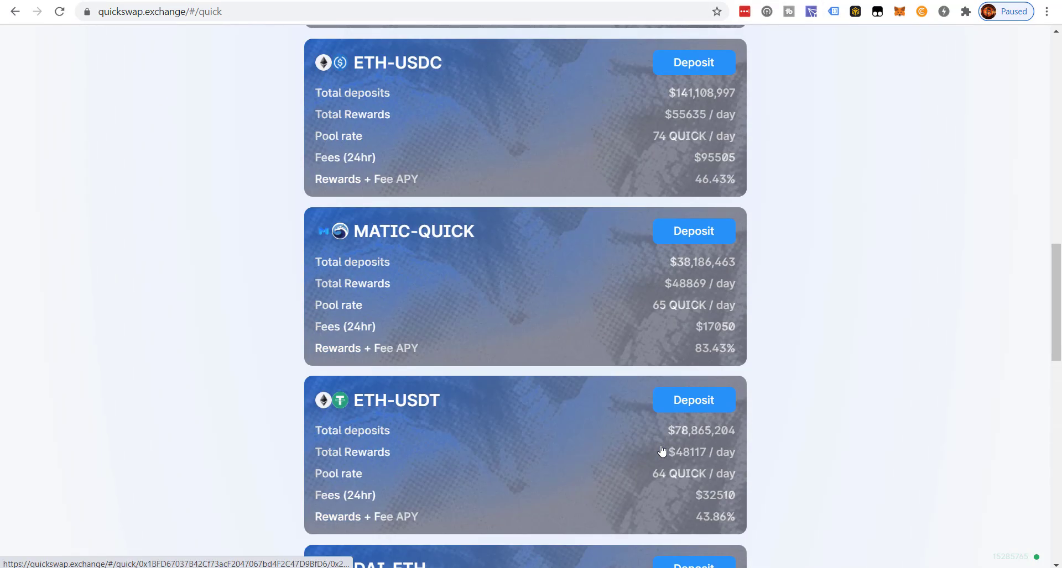
scroll(662, 451, down, 6)
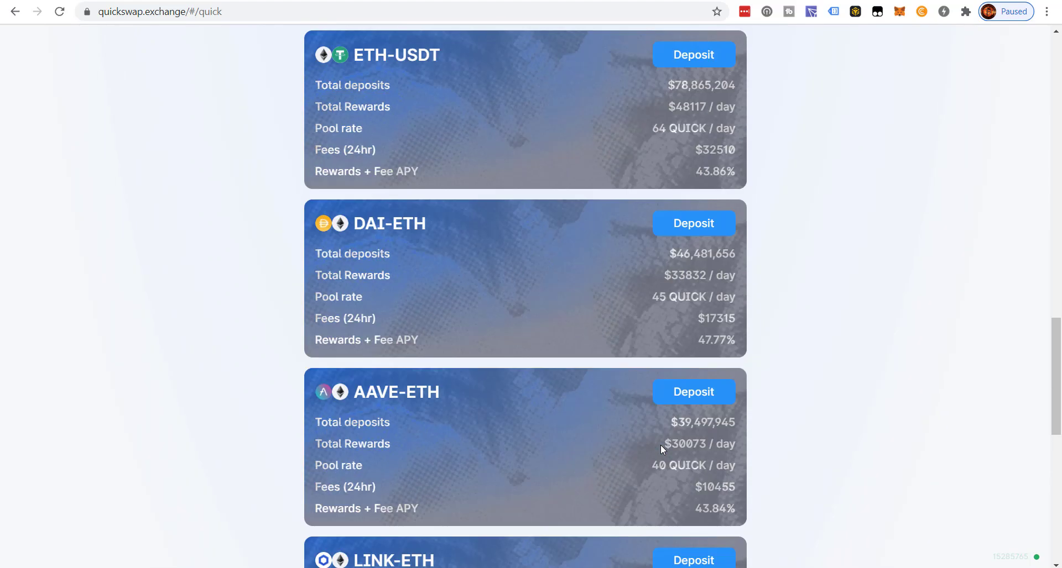
scroll(661, 449, up, 10)
scroll(660, 446, up, 15)
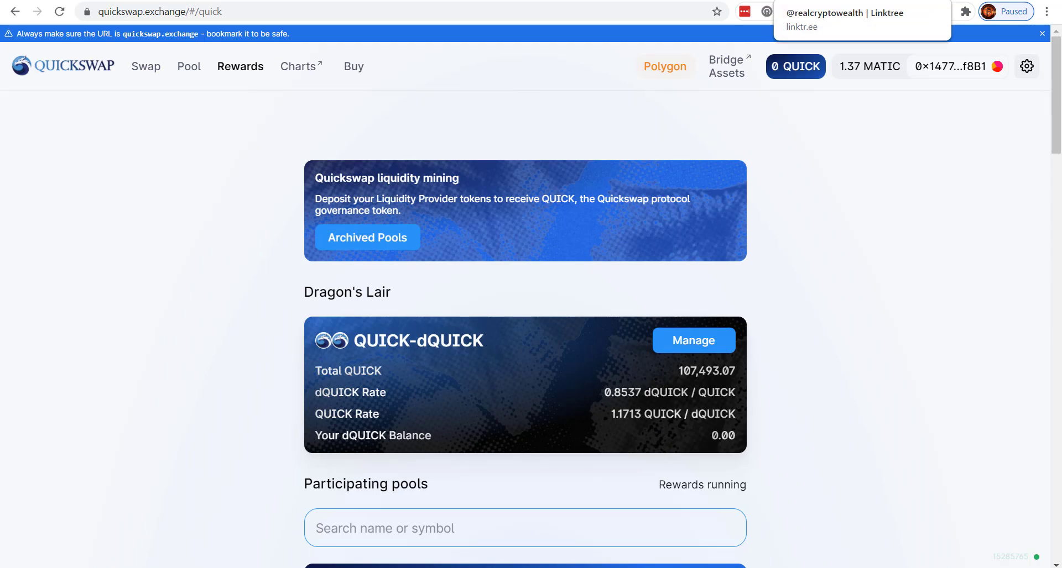
Open the Linktree page, and return to PolyGold's pools to recheck their APRs and earned POLYGOLD.
click(813, 0)
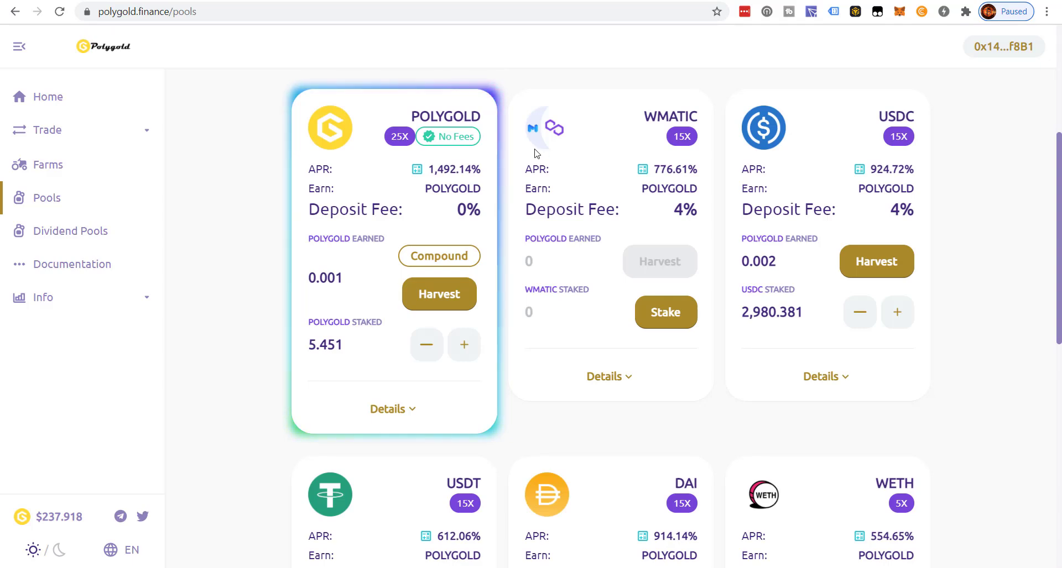
scroll(534, 153, down, 2)
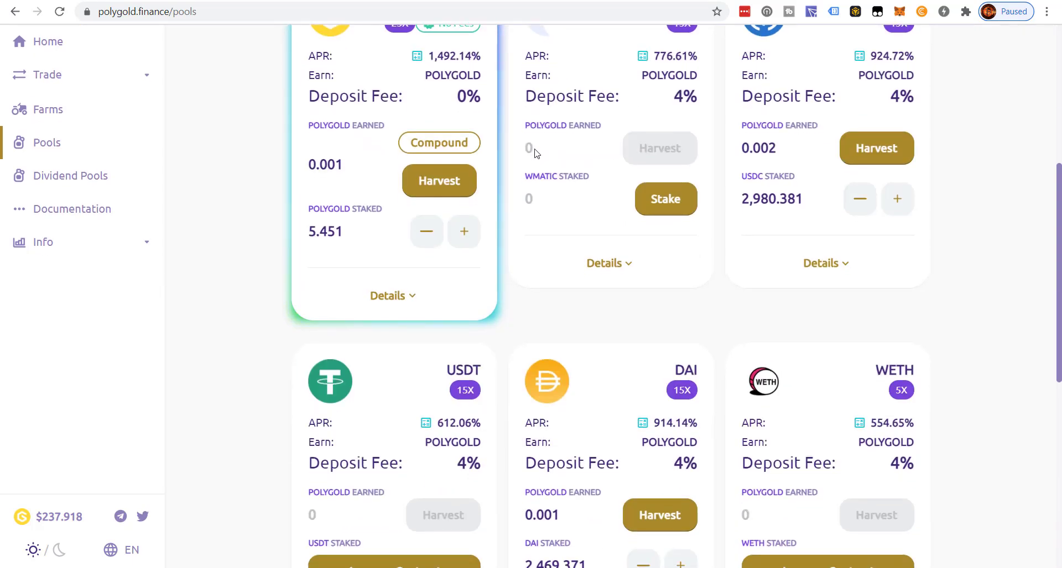
scroll(534, 153, down, 2)
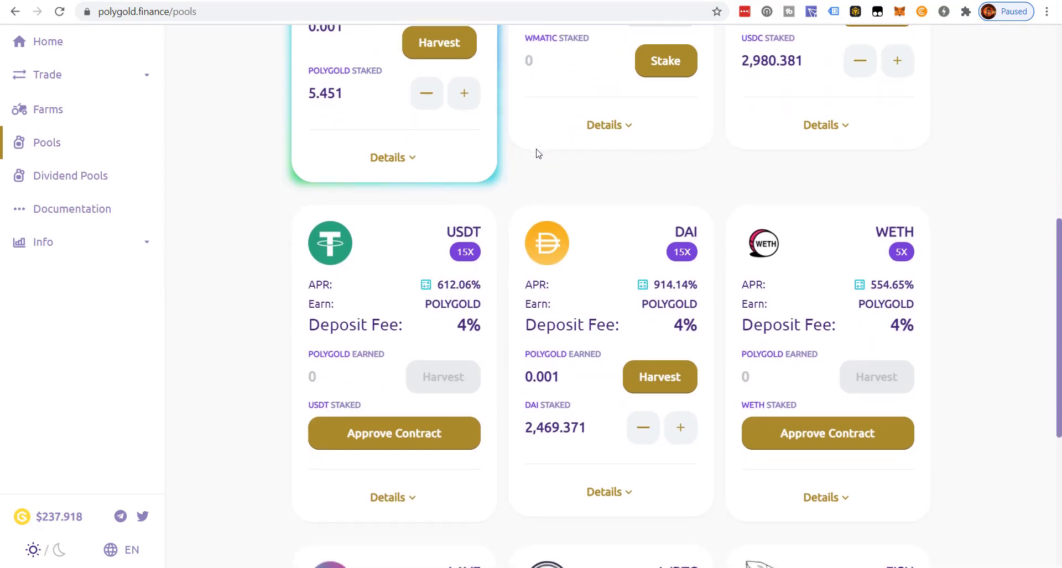
scroll(537, 155, up, 5)
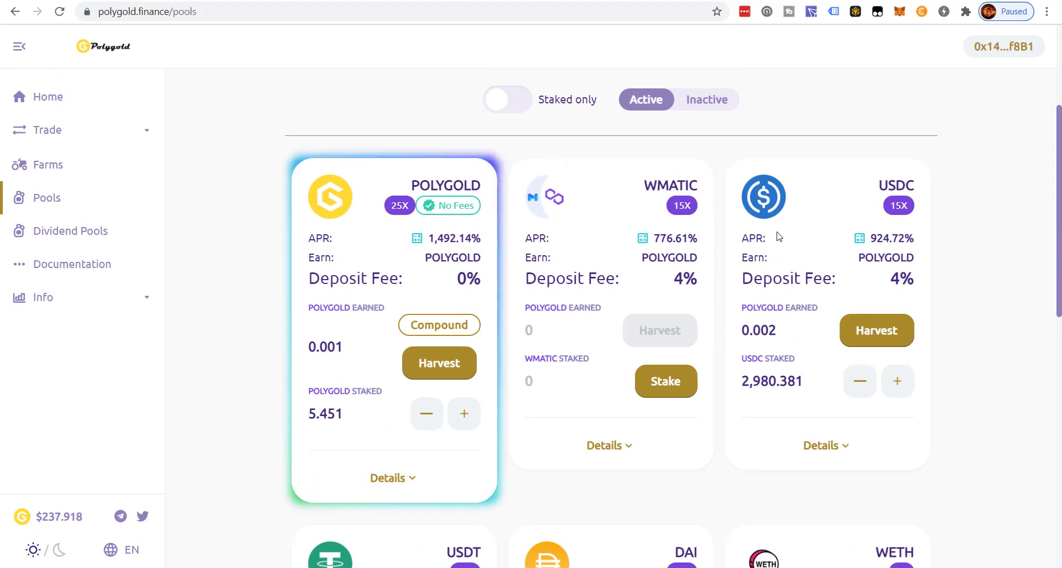
scroll(777, 235, down, 1)
scroll(777, 233, down, 3)
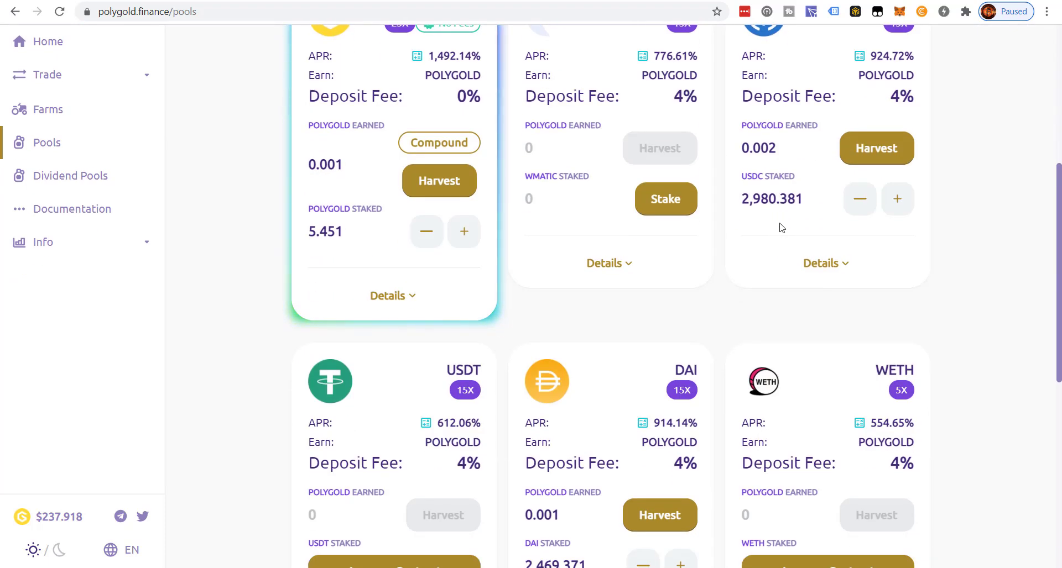
scroll(779, 228, up, 4)
Check the total POLYGOLD to harvest on PolyGold's home page, and view the DAI pool's ROI breakdown.
click(39, 98)
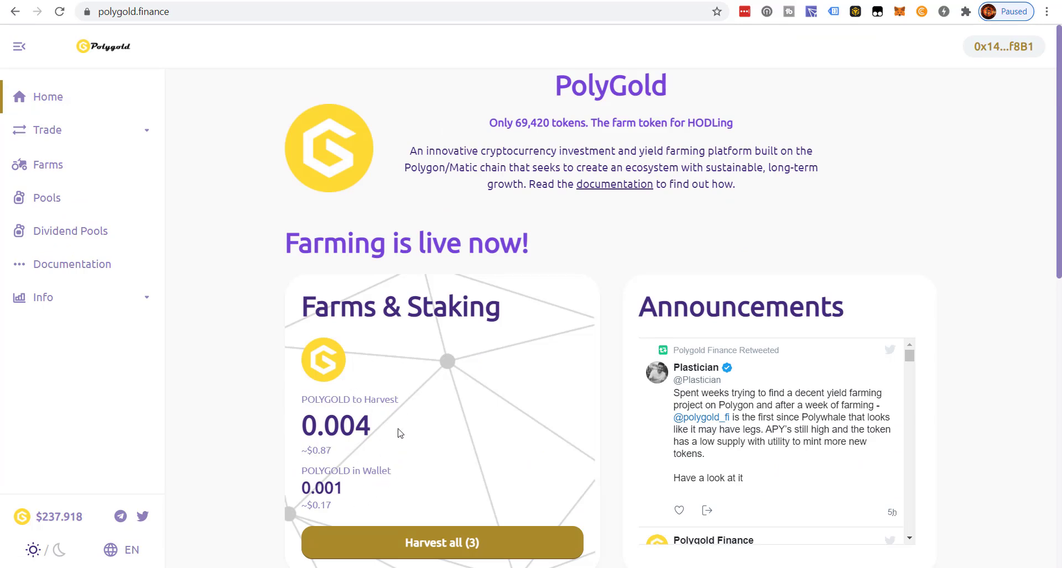
click(55, 198)
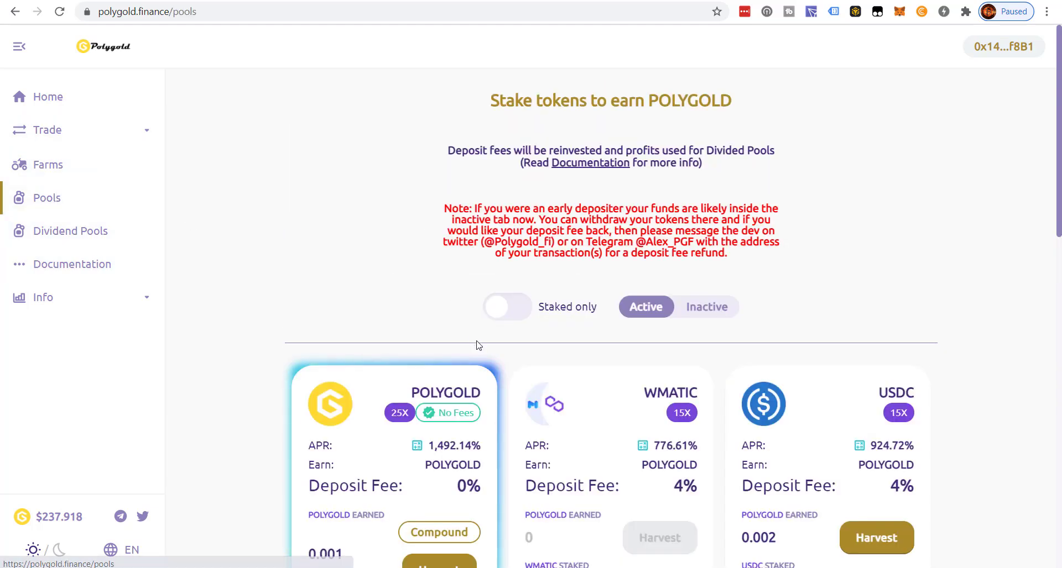
scroll(478, 345, down, 10)
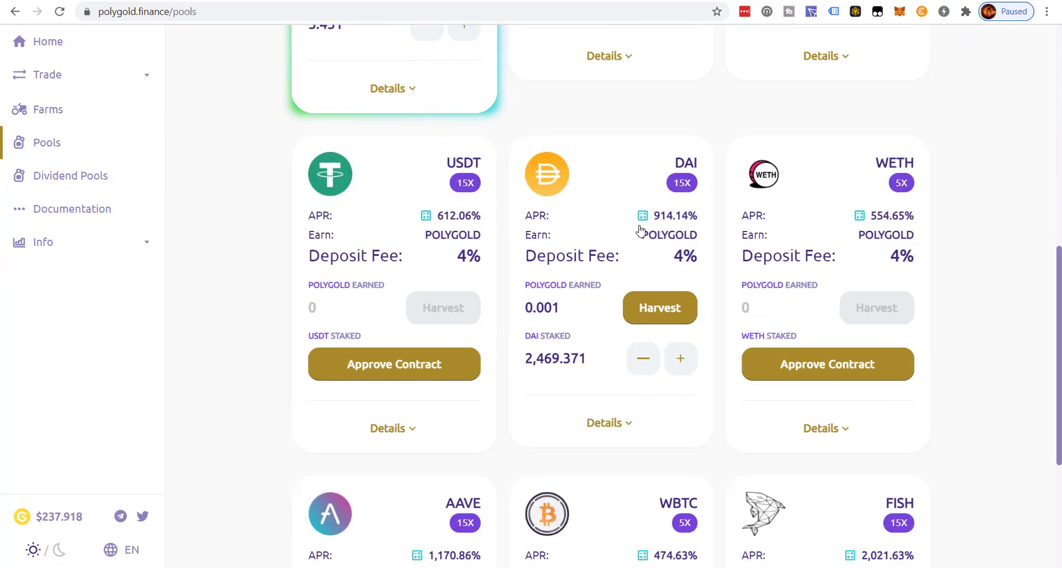
click(642, 216)
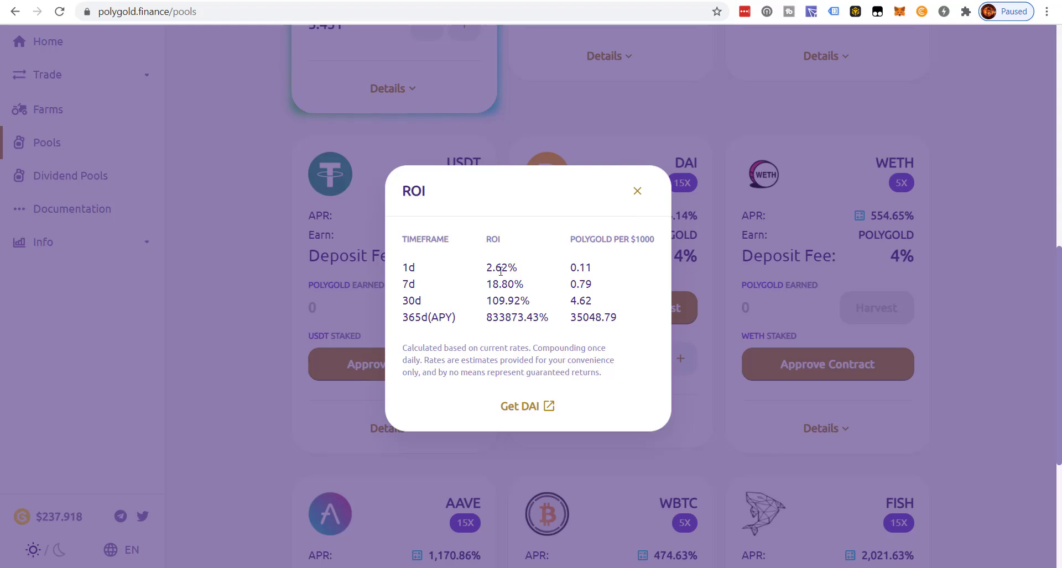
click(636, 192)
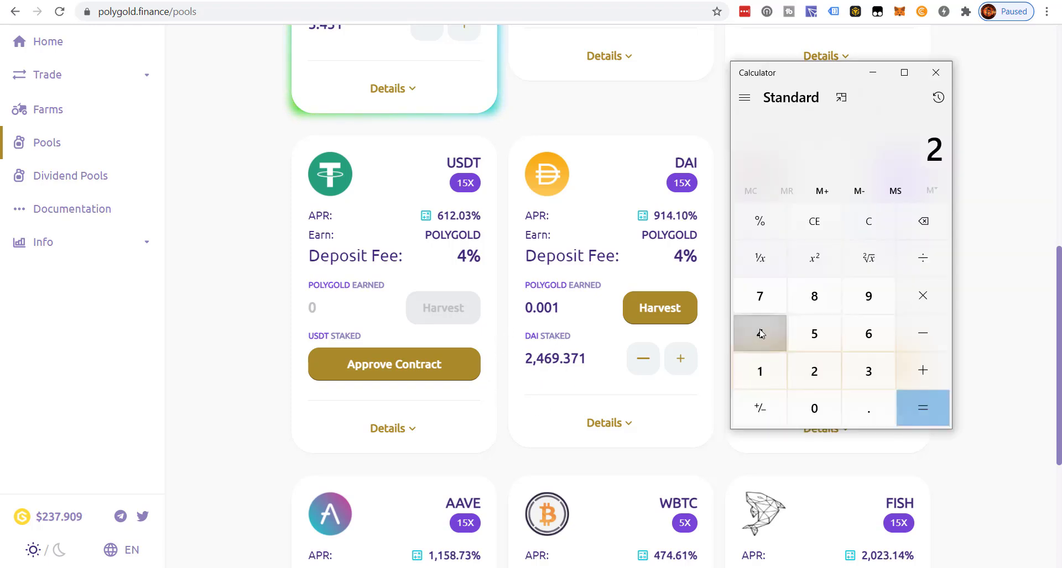
Enter the staked DAI amount as 2469.31 in the calculator and set it up for multiplication.
click(760, 333)
click(867, 334)
click(868, 299)
click(868, 409)
click(868, 372)
click(771, 370)
click(927, 299)
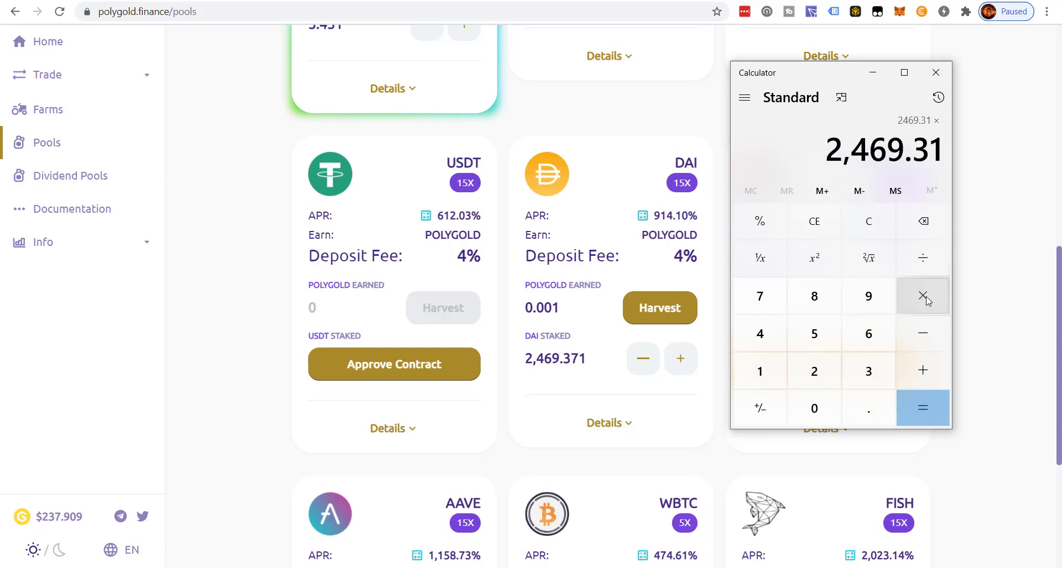
Multiply the DAI amount by the pool's 1-day ROI of 2.62%, rechecking the rate in the ROI breakdown.
click(814, 371)
click(868, 408)
click(866, 336)
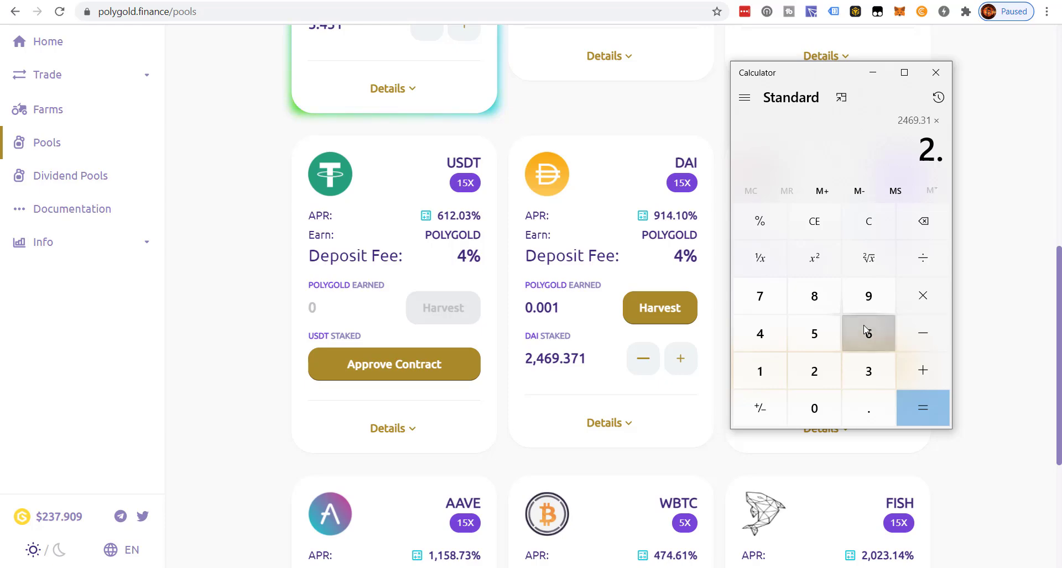
click(824, 370)
click(642, 217)
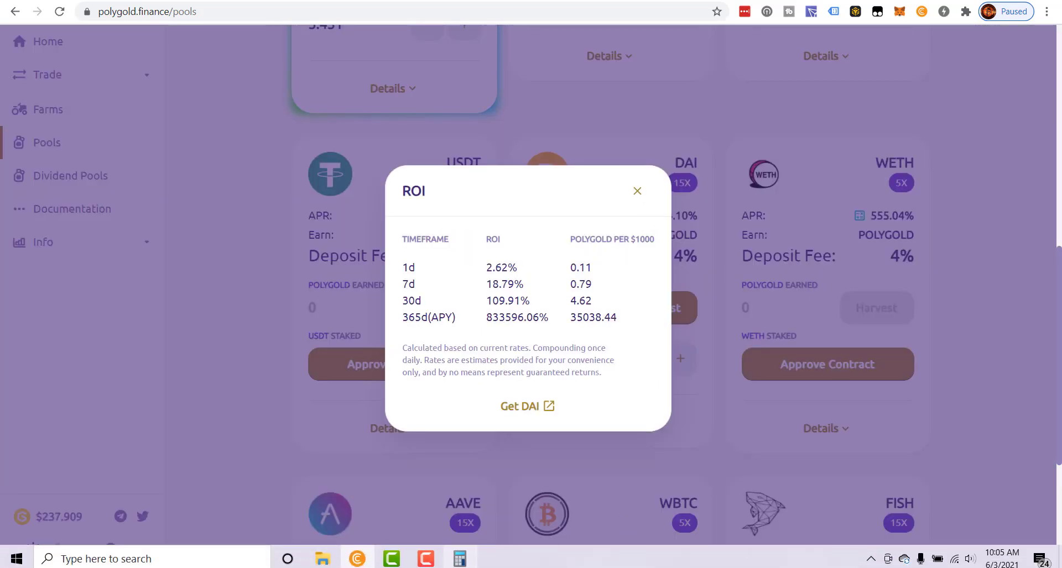
click(460, 559)
click(639, 194)
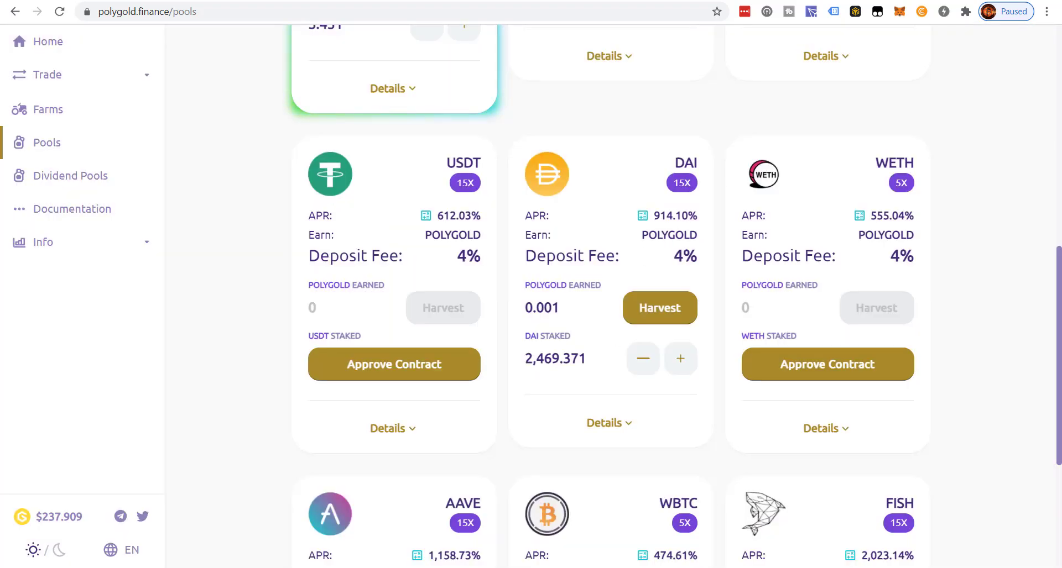
click(459, 559)
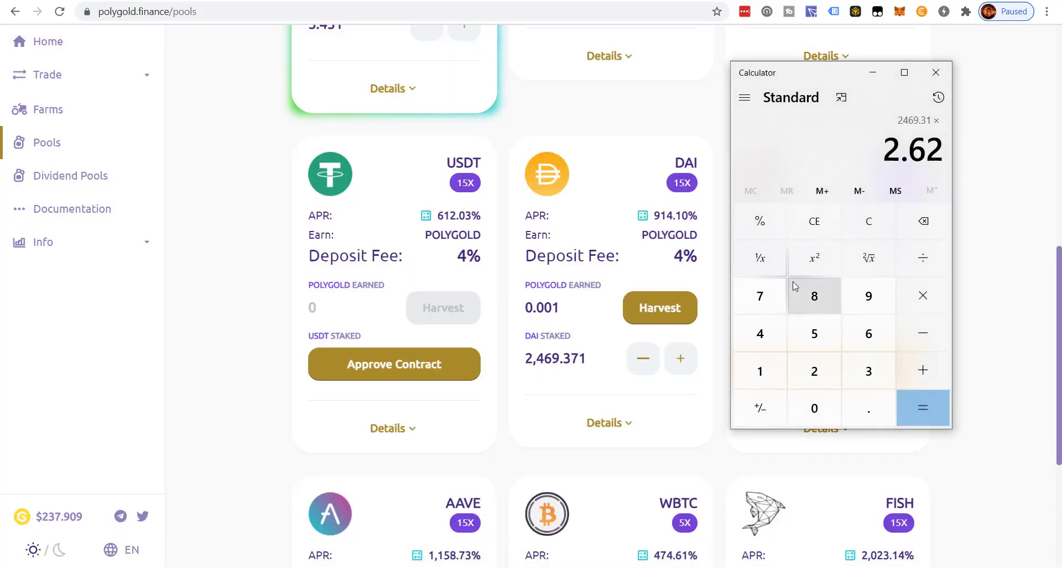
click(758, 221)
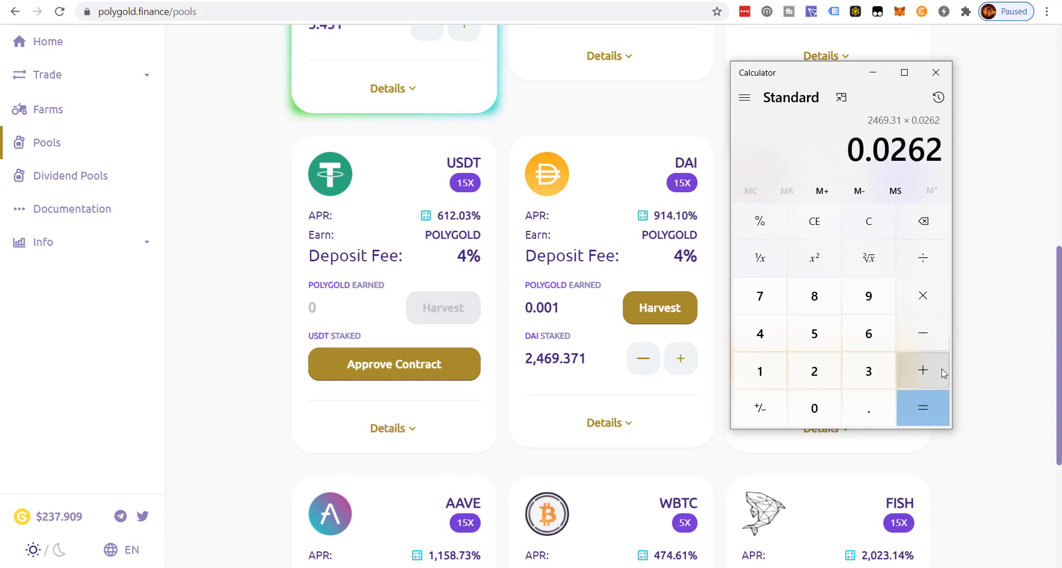
click(930, 408)
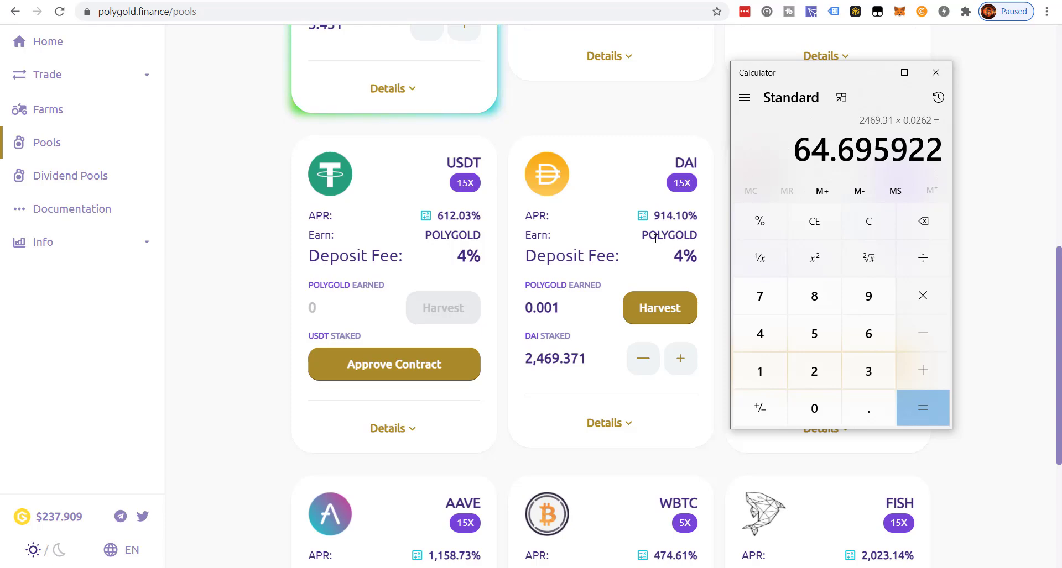
Move the calculator clear of the pool cards to check the USDC stake, and view the DAI pool's ROI breakdown again.
scroll(694, 126, up, 3)
drag(826, 69, 456, 122)
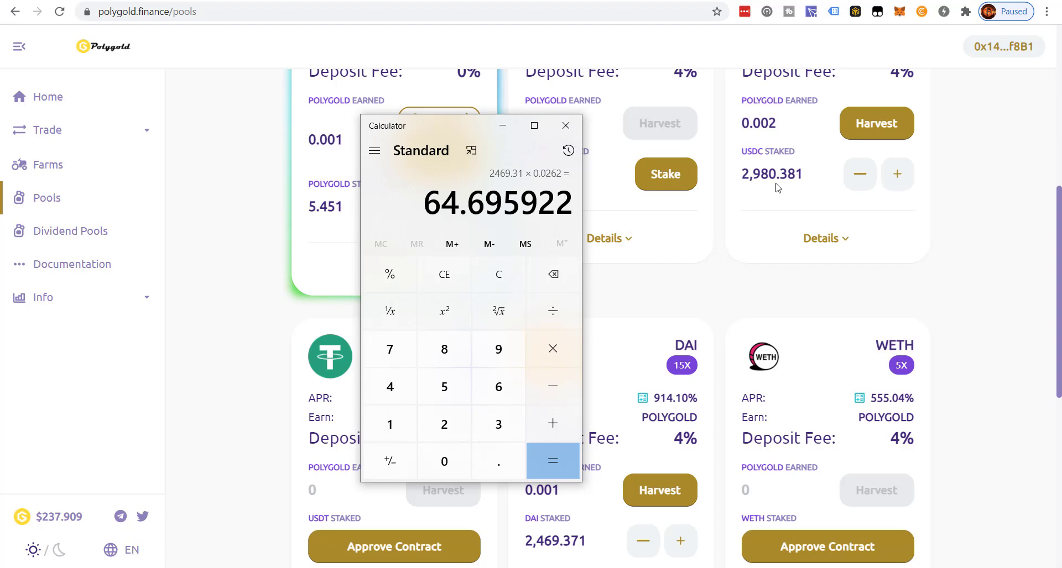
drag(468, 127, 864, 126)
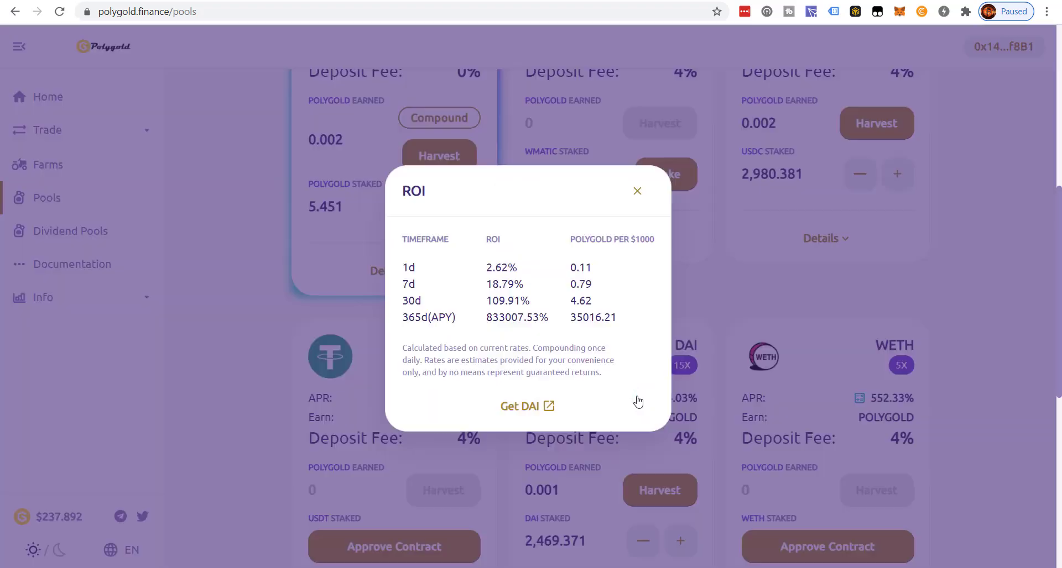
click(640, 399)
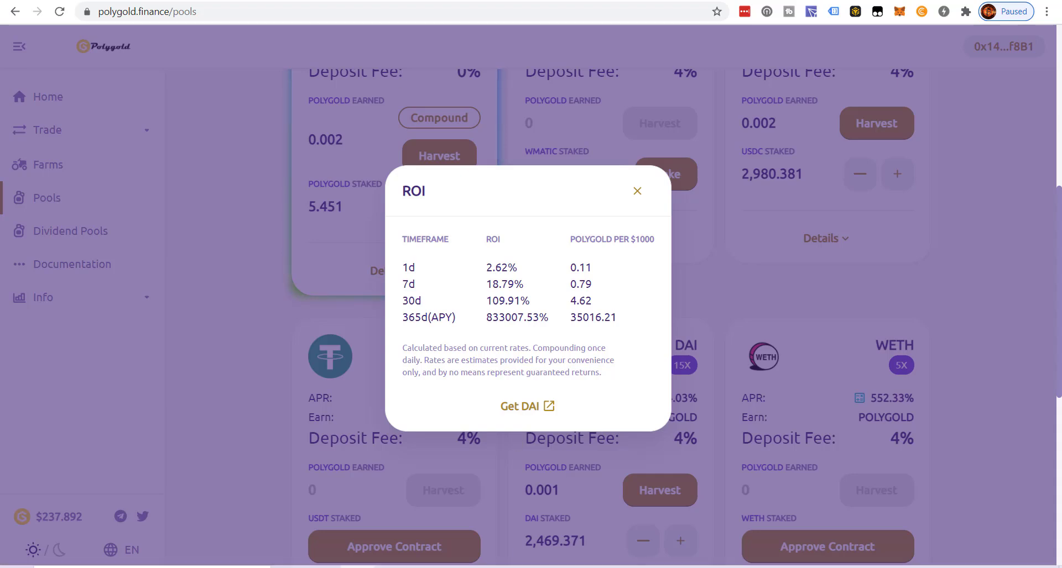
Calculate 2.62 × 7 to compare simple weekly growth with the DAI pool's 7-day ROI, and close the ROI breakdown.
click(460, 559)
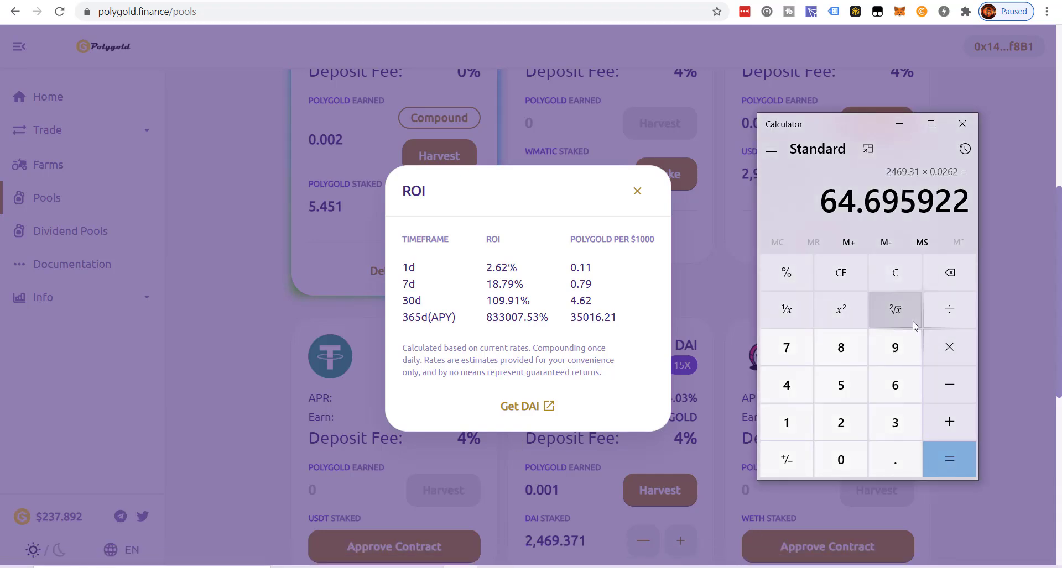
click(898, 274)
click(837, 438)
click(899, 463)
click(898, 383)
click(849, 418)
click(953, 356)
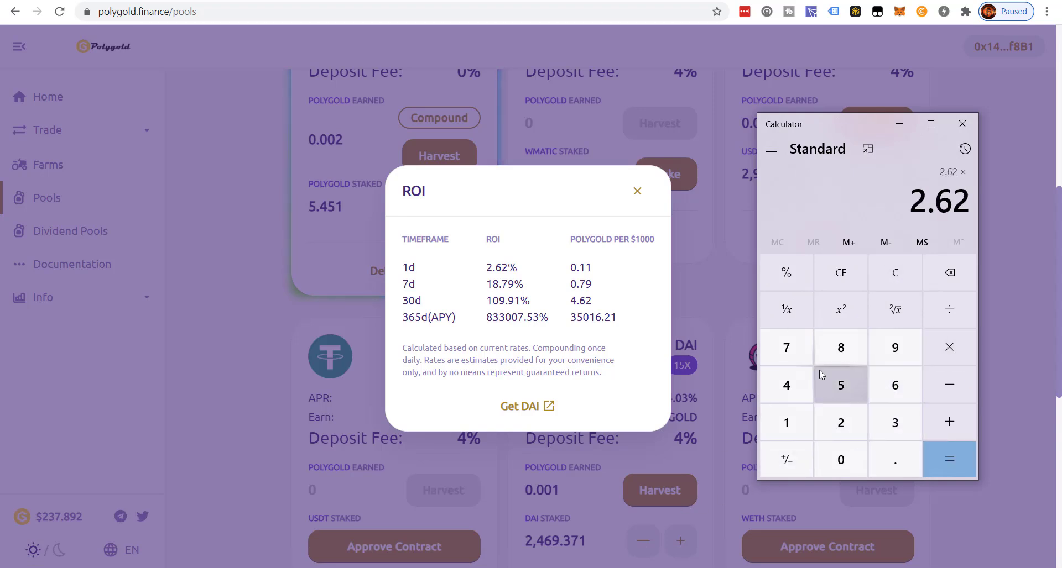
click(794, 354)
click(943, 463)
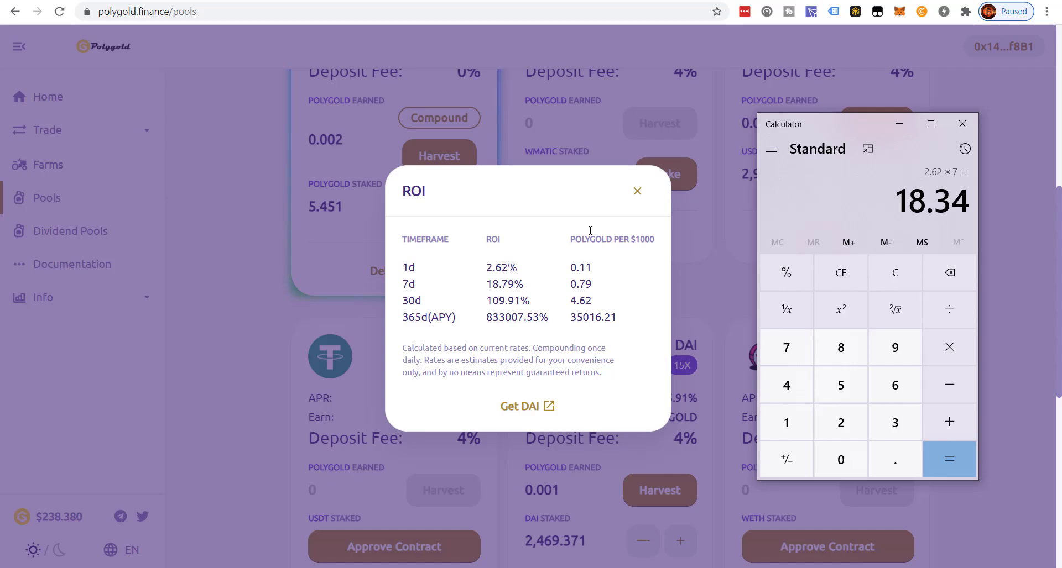
click(637, 191)
Review the APR, deposit fee, staked amount and earned POLYGOLD of the POLYGOLD, USDC and DAI pools.
scroll(638, 393, up, 3)
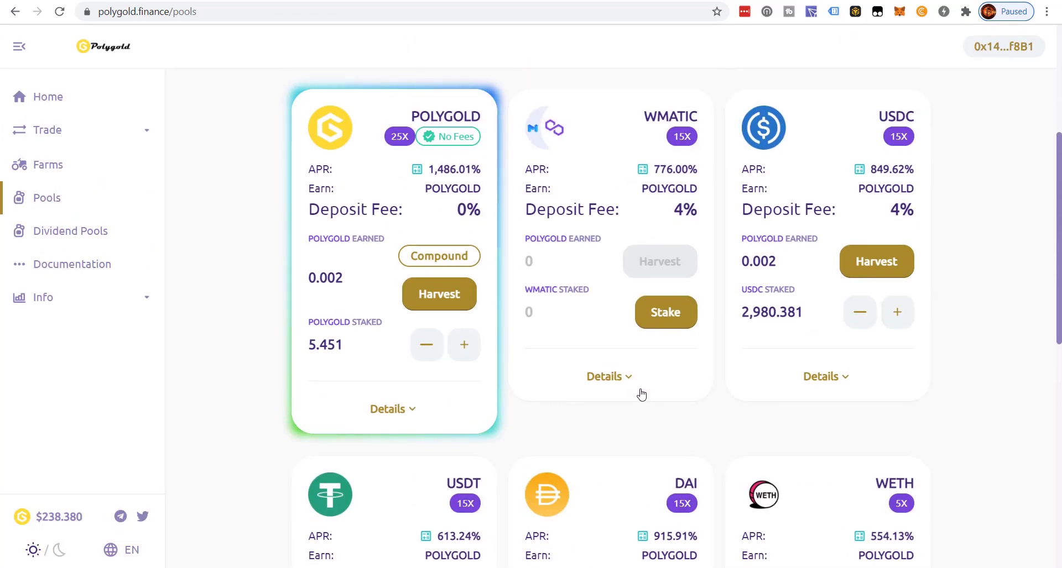
scroll(641, 393, down, 3)
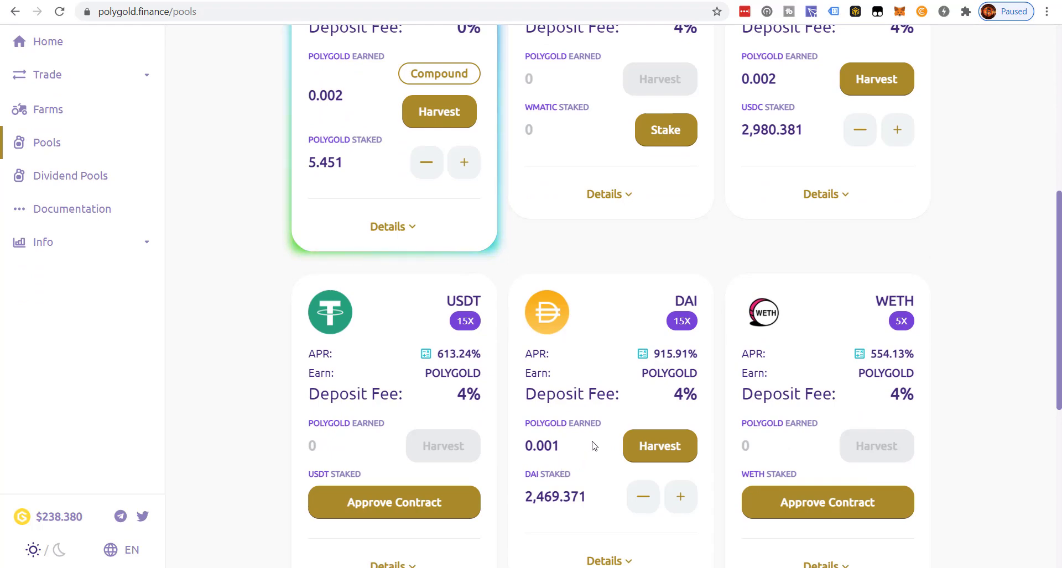
scroll(594, 446, up, 3)
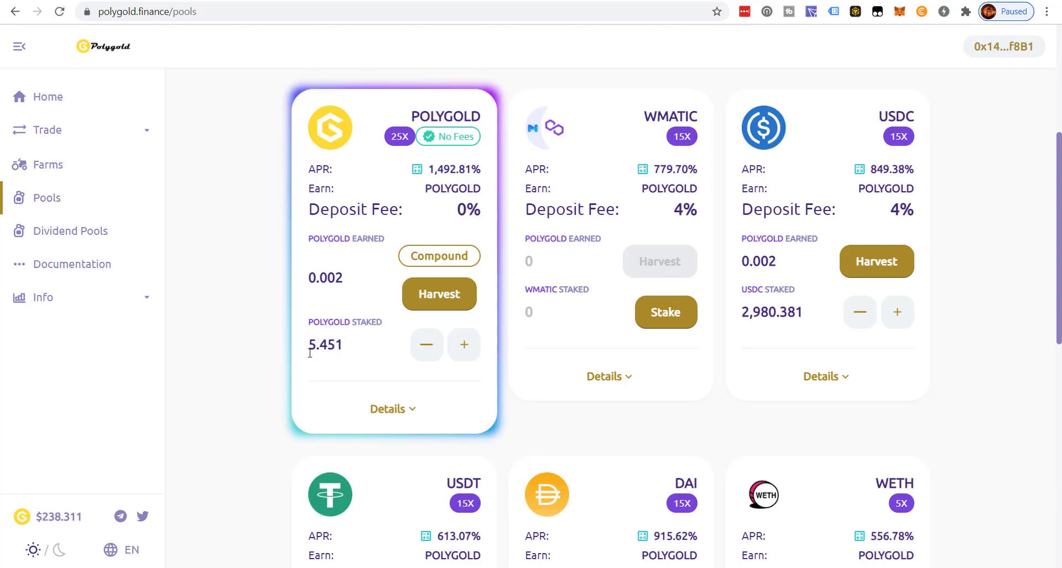
scroll(304, 365, down, 2)
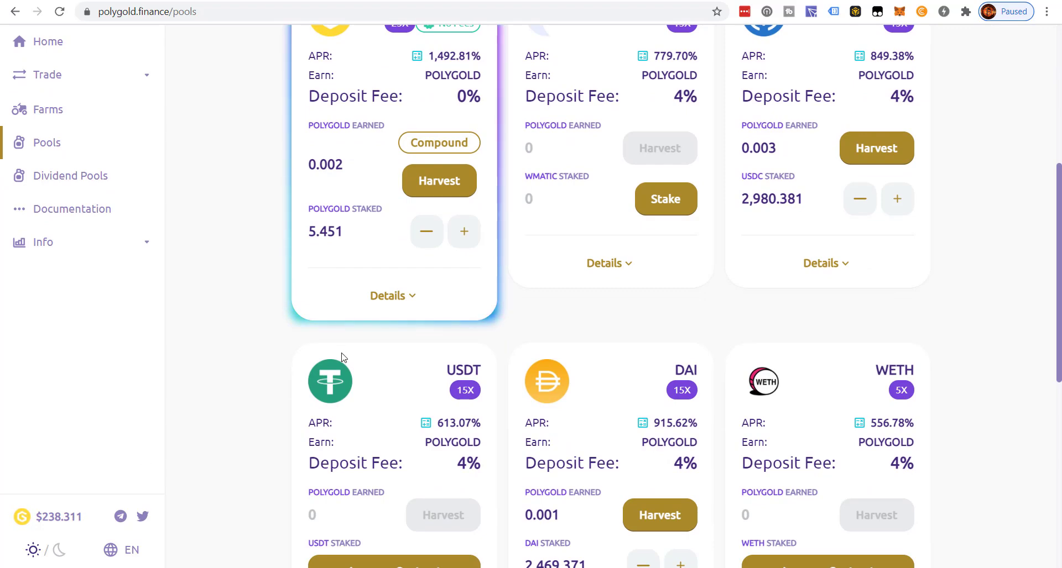
scroll(344, 359, up, 2)
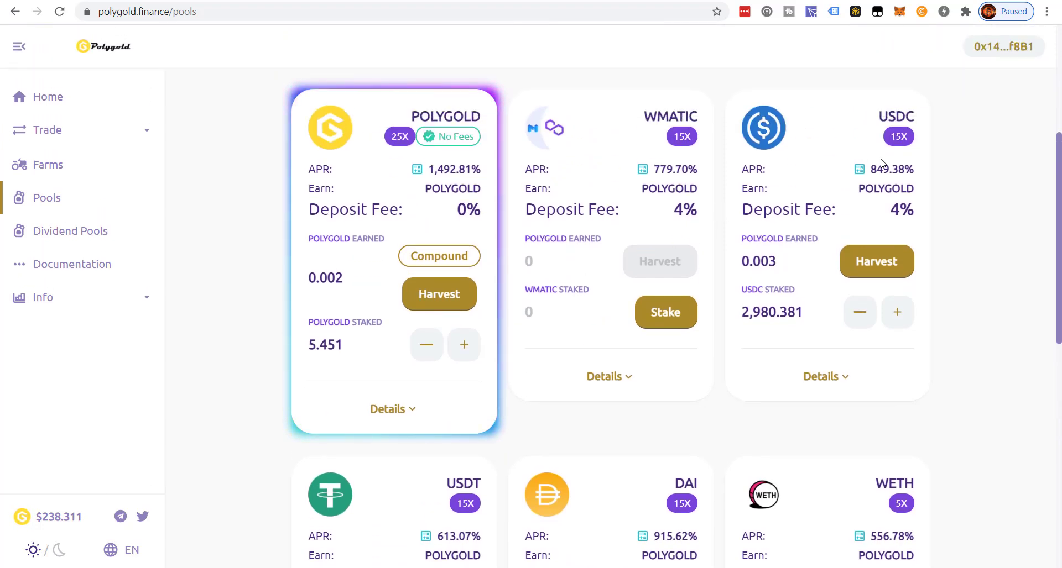
scroll(700, 398, down, 3)
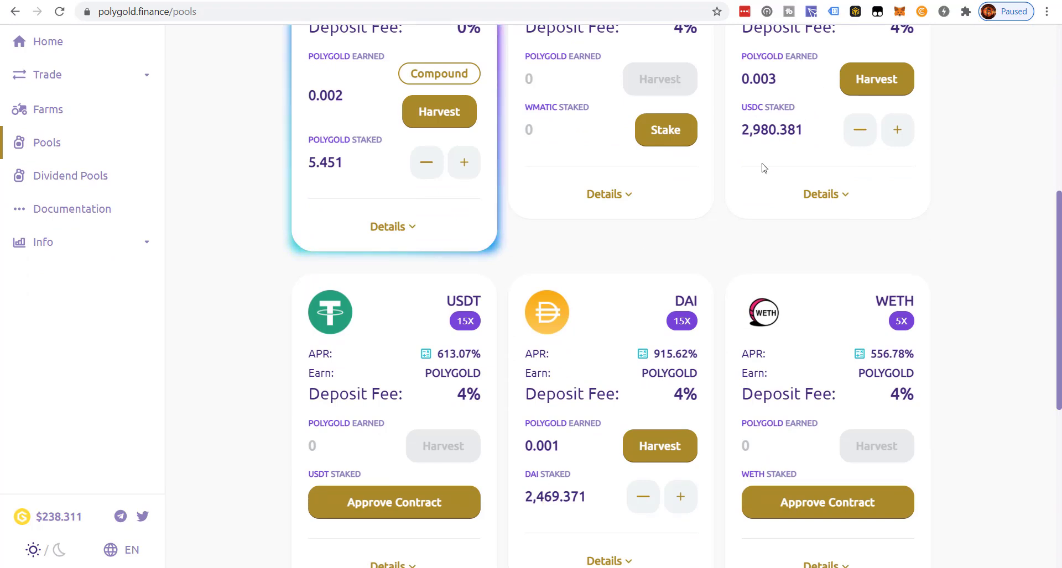
scroll(611, 407, up, 4)
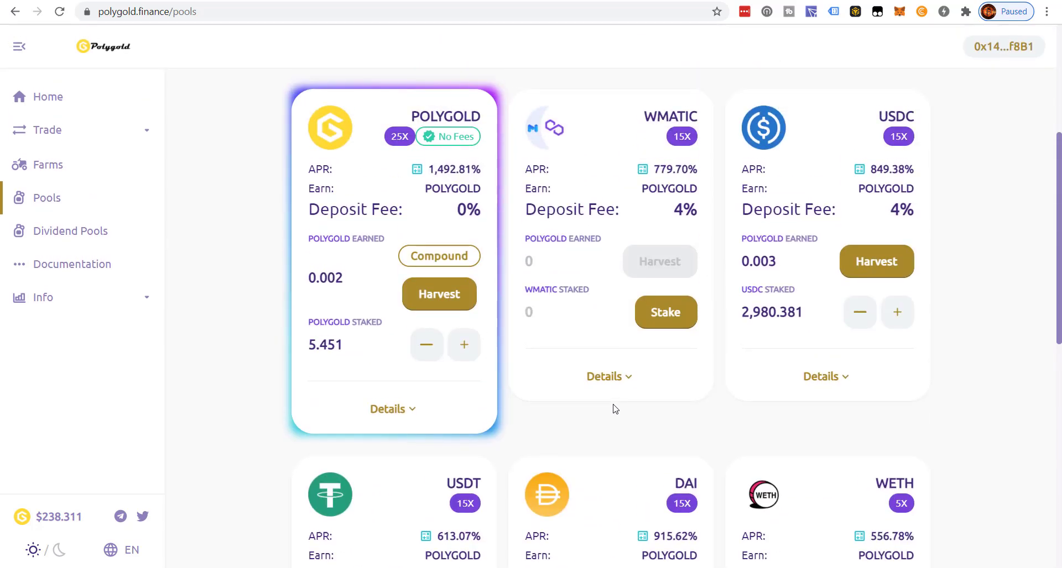
scroll(609, 407, down, 4)
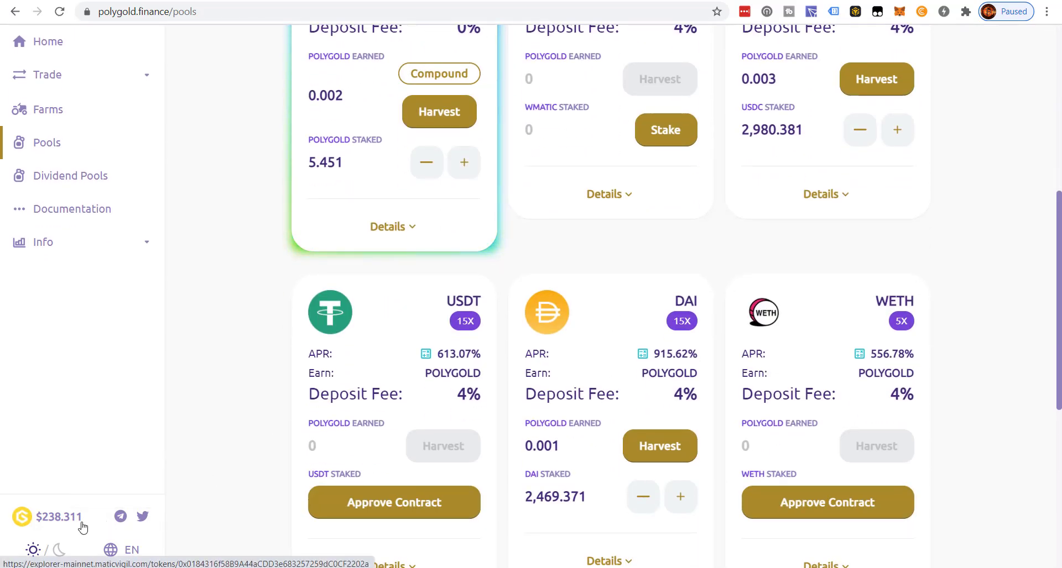
scroll(226, 496, up, 5)
scroll(226, 497, down, 4)
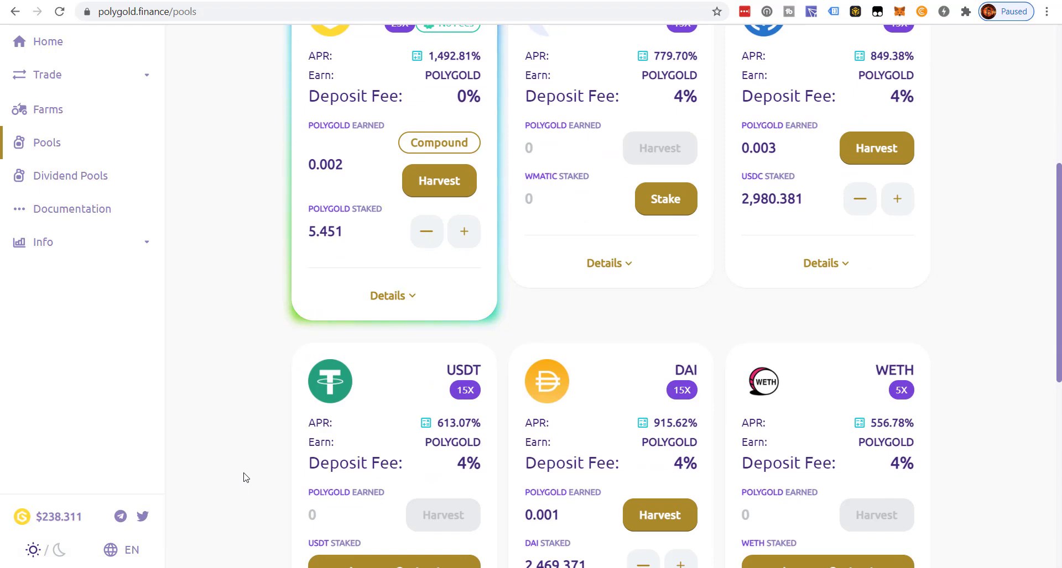
scroll(244, 477, up, 3)
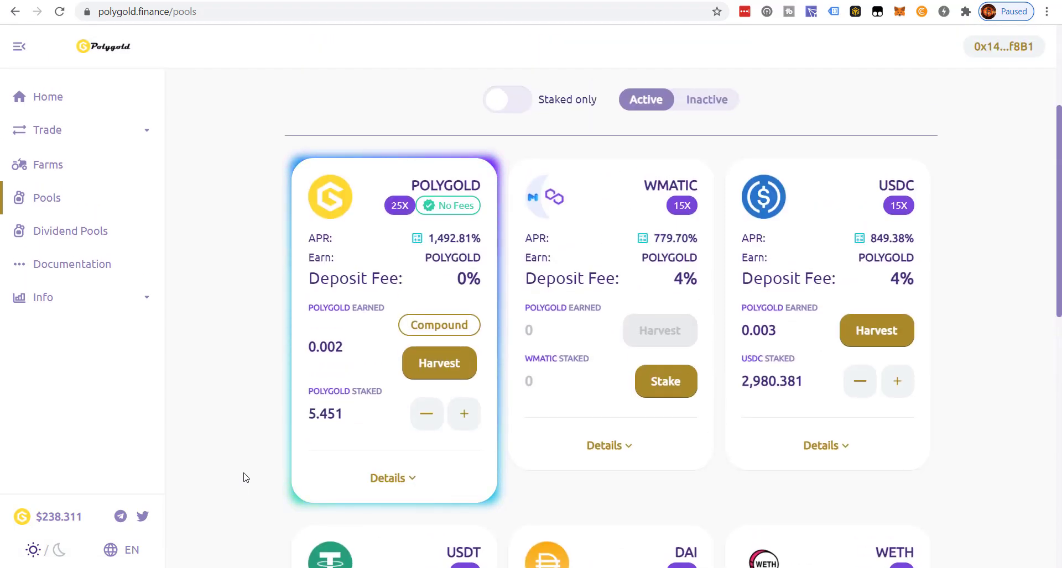